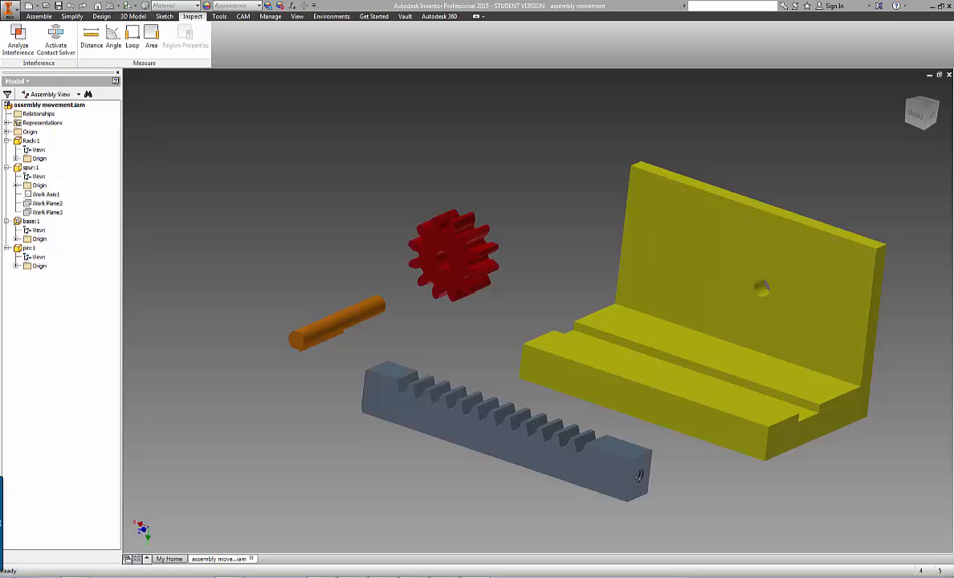
- Examine the base, rack, spur gear and pin components and the features where they fit together
{"action": "left_click", "coordinate": [773, 365]}
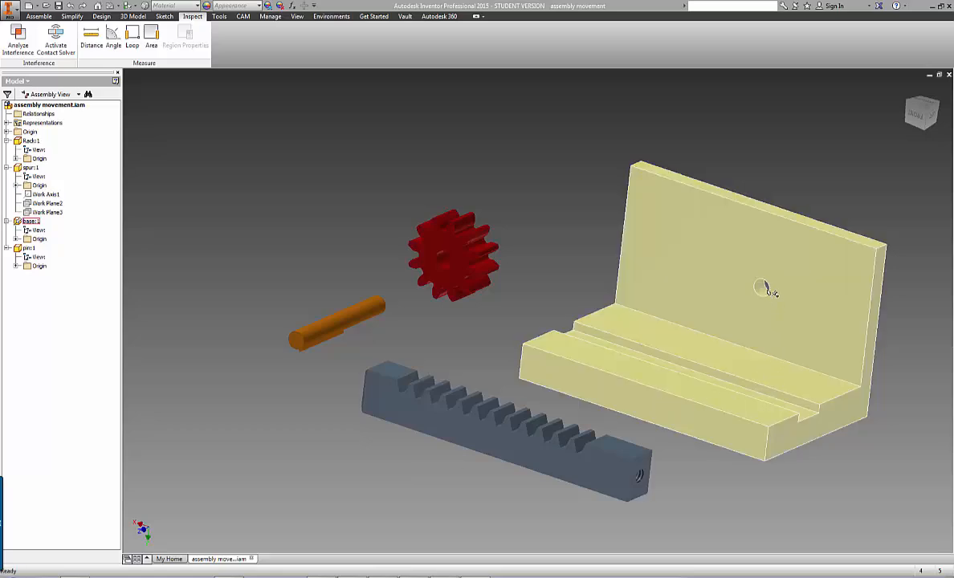
{"action": "left_click", "coordinate": [415, 377]}
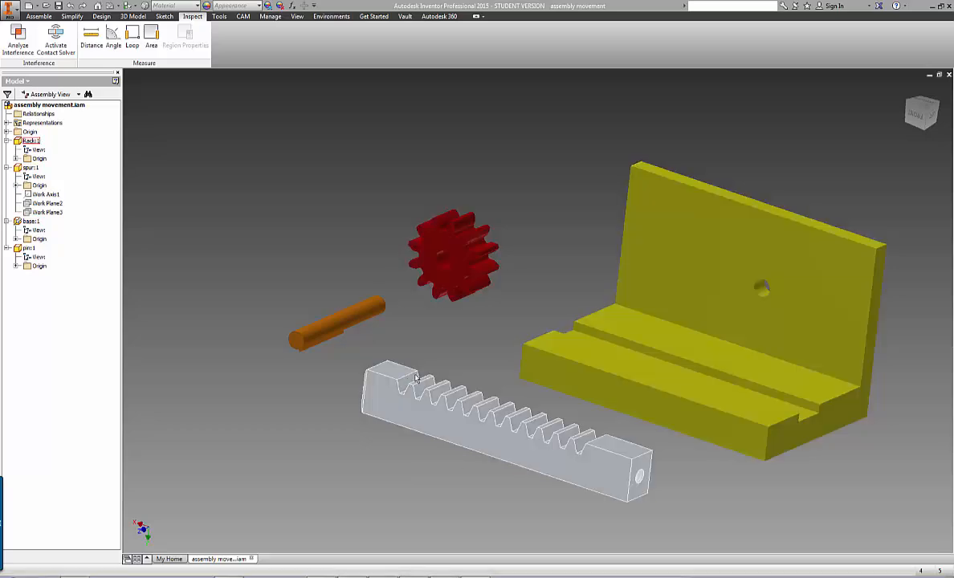
{"action": "left_click", "coordinate": [415, 359]}
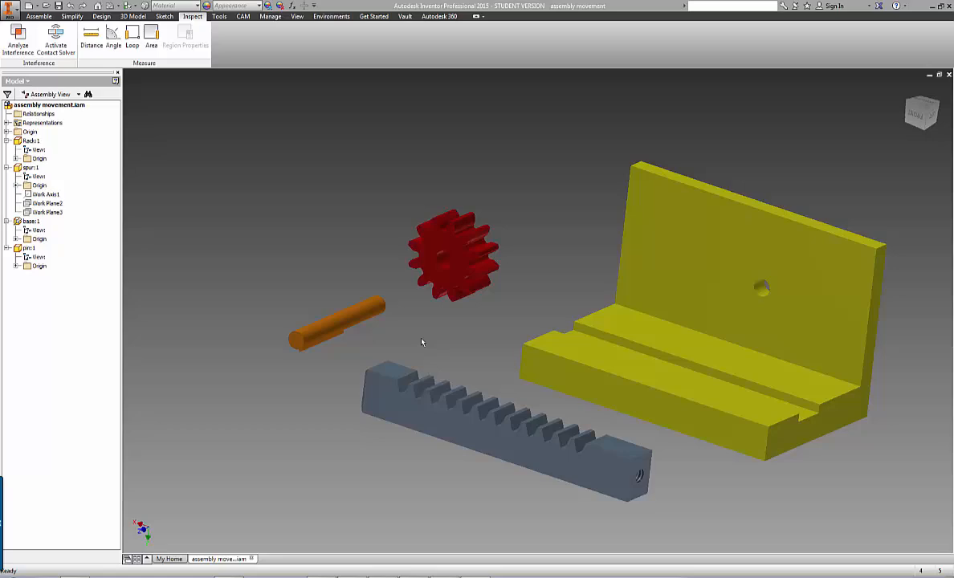
{"action": "left_click", "coordinate": [762, 281]}
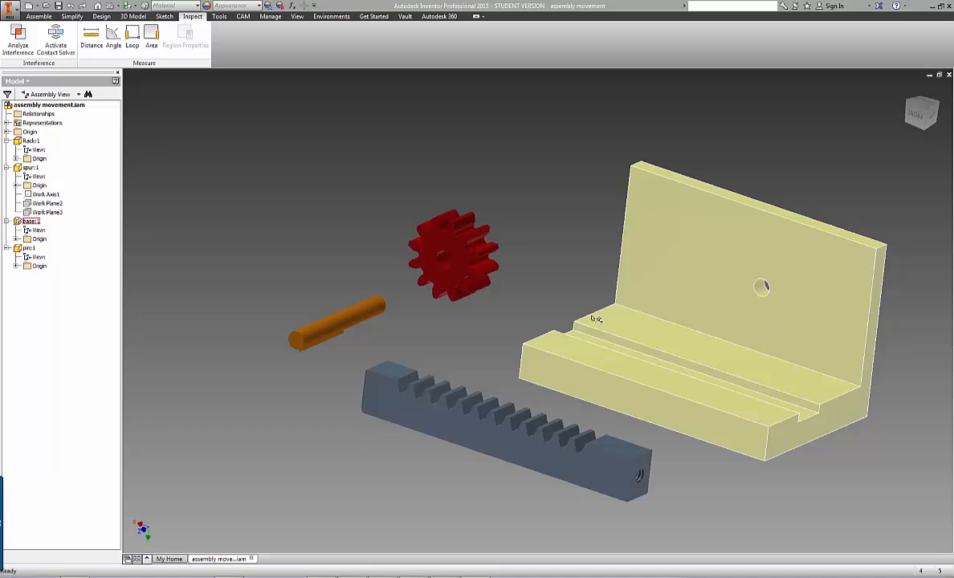
{"action": "left_click", "coordinate": [458, 331]}
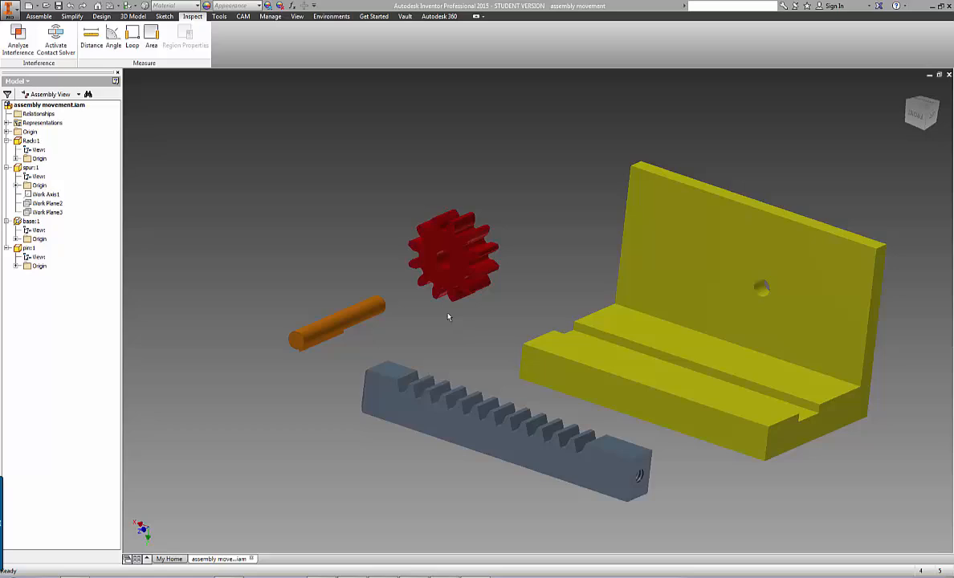
{"action": "left_click", "coordinate": [479, 273]}
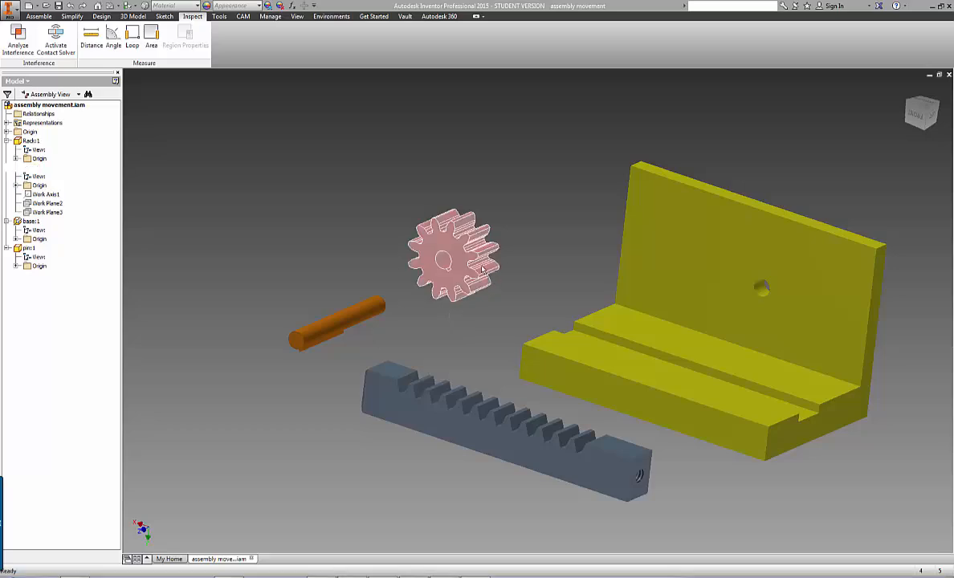
{"action": "left_click", "coordinate": [493, 319]}
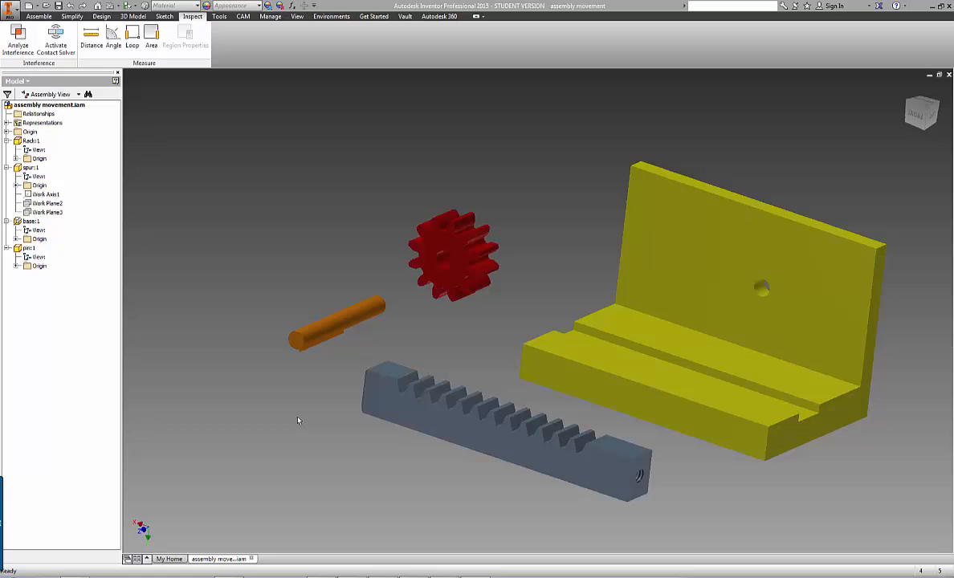
{"action": "left_click", "coordinate": [481, 447]}
{"action": "mouse_move", "coordinate": [481, 448]}
{"action": "left_mouse_down"}
{"action": "mouse_move", "coordinate": [509, 424]}
{"action": "mouse_move", "coordinate": [482, 438]}
{"action": "left_mouse_up"}
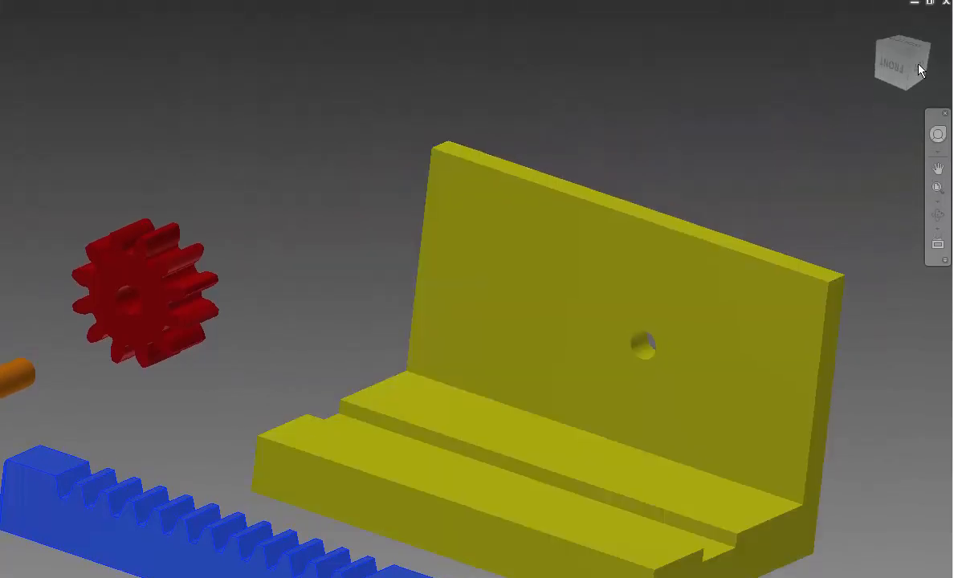
- Apply a Mate constraint with 0.000 in offset between the rack's front long side face and the facing side wall of the base's groove
{"action": "left_click", "coordinate": [909, 58]}
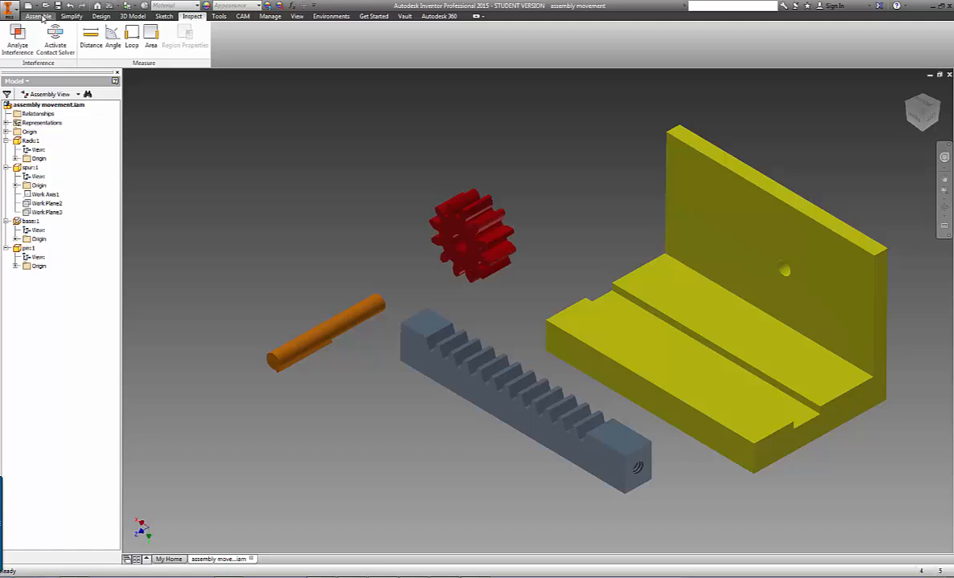
{"action": "left_click", "coordinate": [42, 17]}
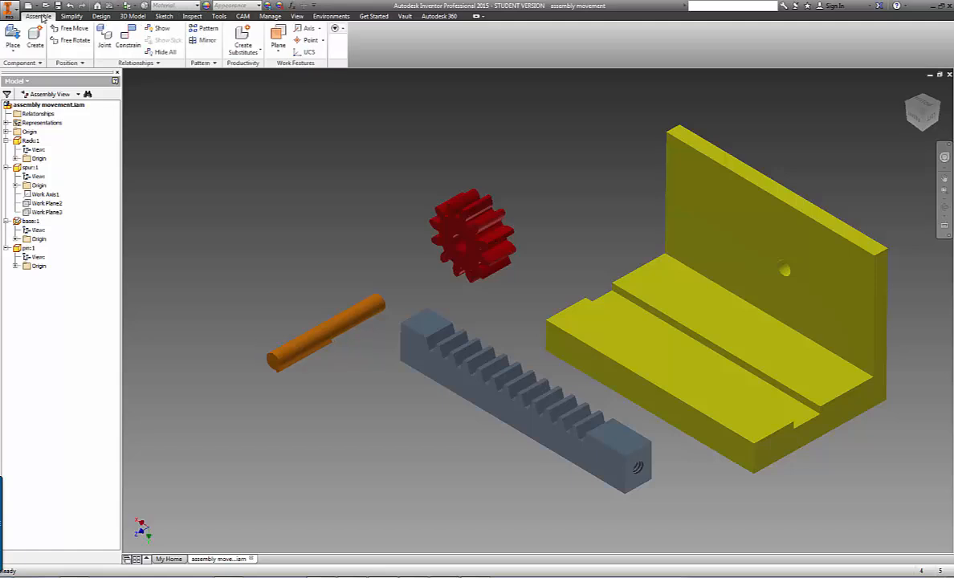
{"action": "left_click", "coordinate": [128, 36]}
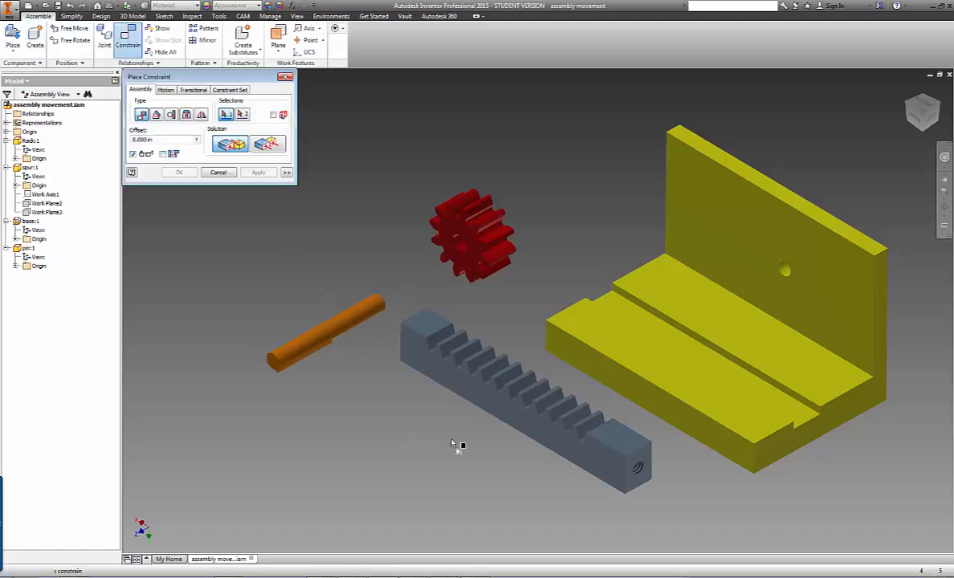
{"action": "left_click", "coordinate": [525, 432]}
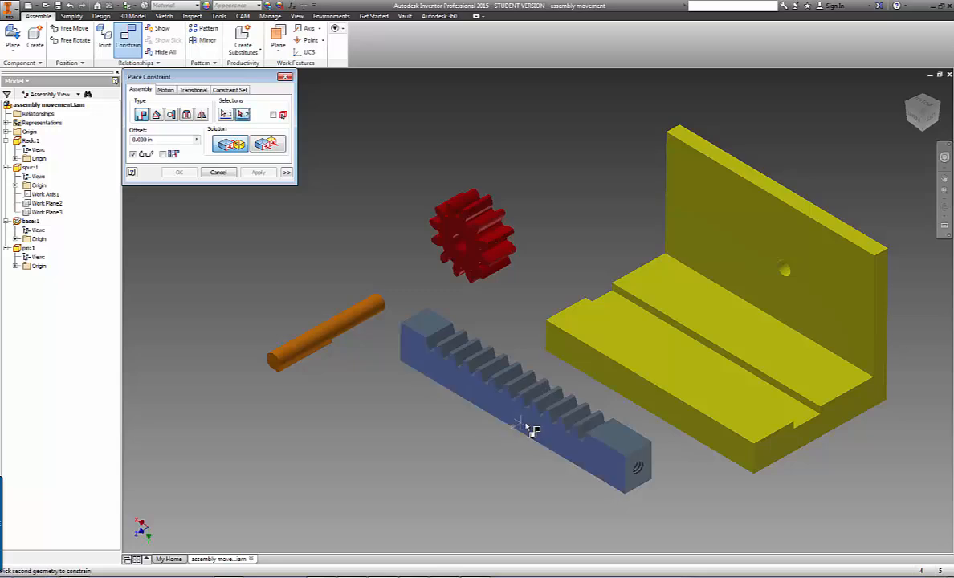
{"action": "left_click_drag", "start_coordinate": [930, 118], "coordinate": [867, 109]}
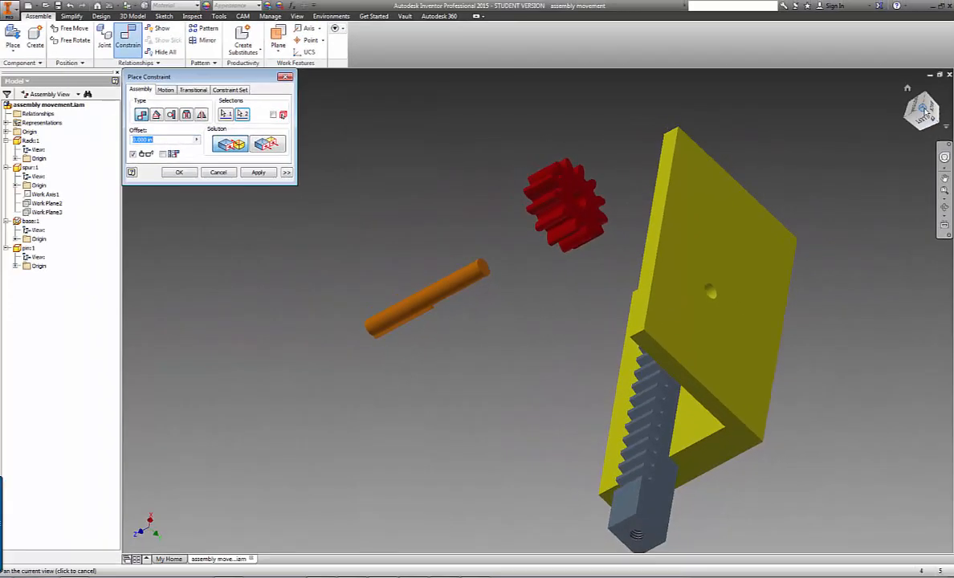
{"action": "left_click_drag", "start_coordinate": [902, 74], "coordinate": [924, 66]}
{"action": "left_click_drag", "start_coordinate": [936, 103], "coordinate": [953, 75]}
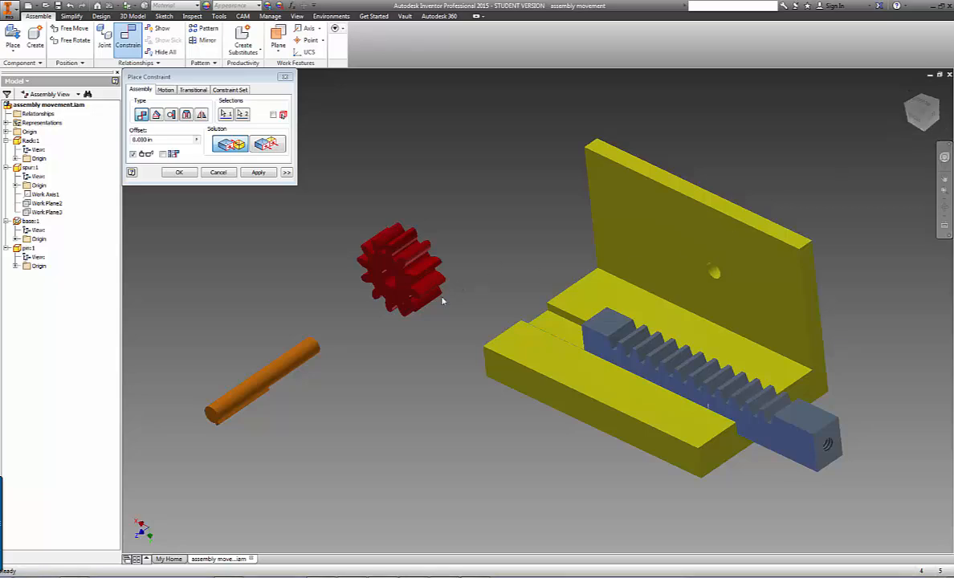
{"action": "left_click", "coordinate": [257, 173]}
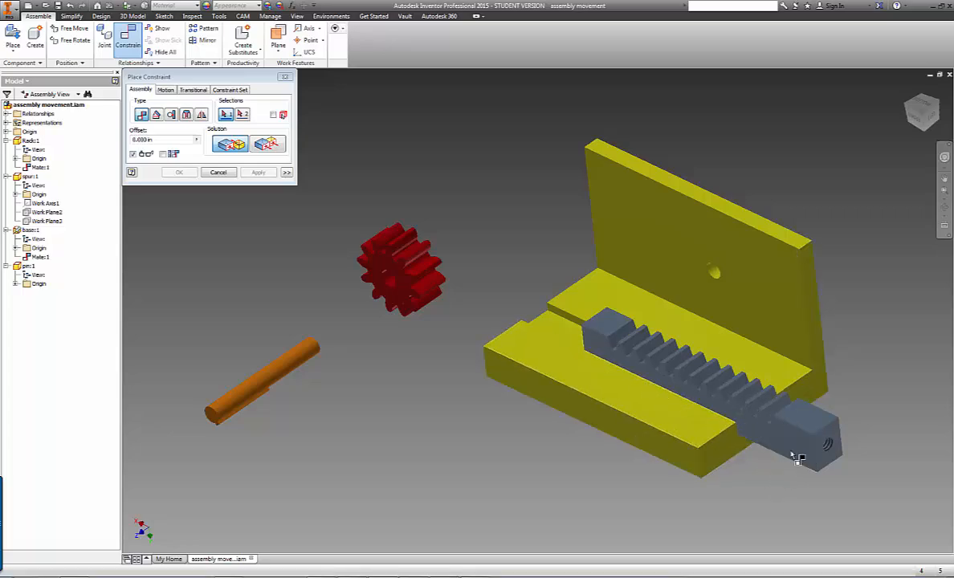
- Apply a Mate constraint with 0.000 in offset between the rack's bottom face and the base's groove floor, and finish constraining
{"action": "left_click_drag", "start_coordinate": [922, 118], "coordinate": [881, 62]}
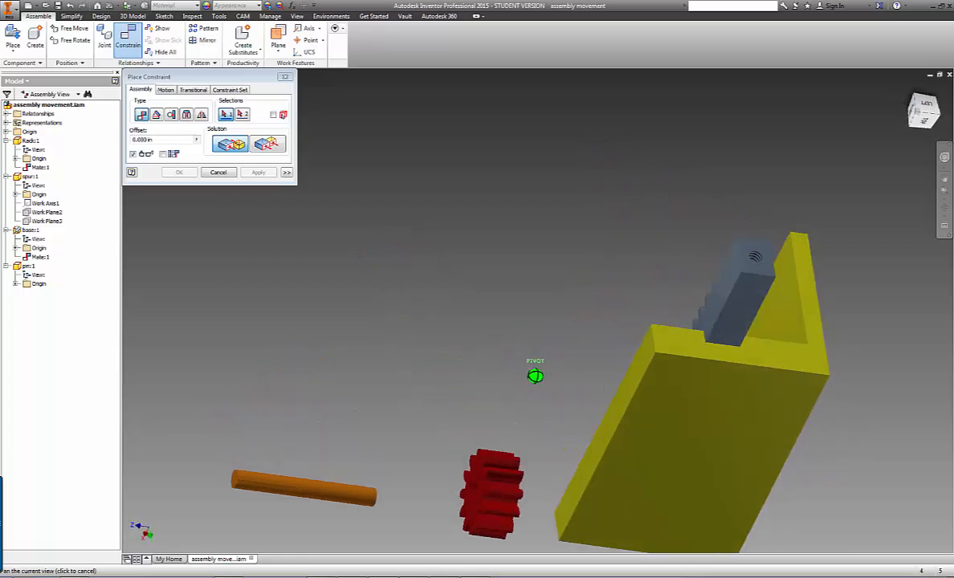
{"action": "left_click", "coordinate": [749, 304]}
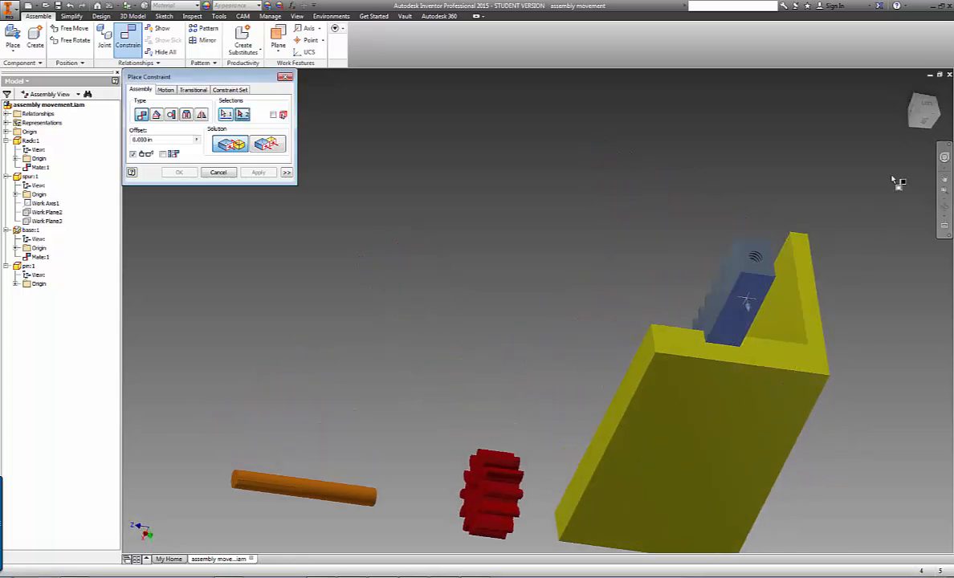
{"action": "left_click", "coordinate": [921, 117]}
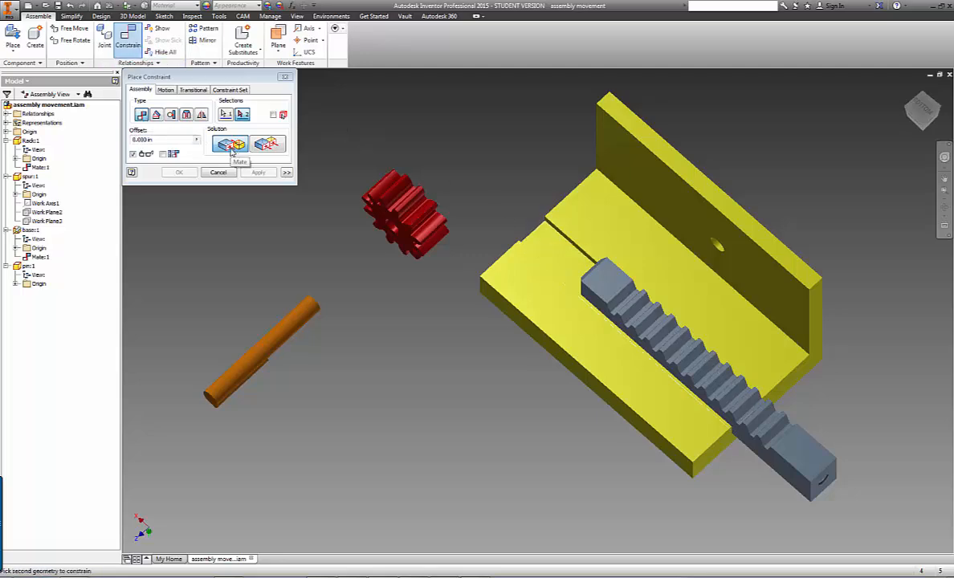
{"action": "left_click", "coordinate": [553, 254]}
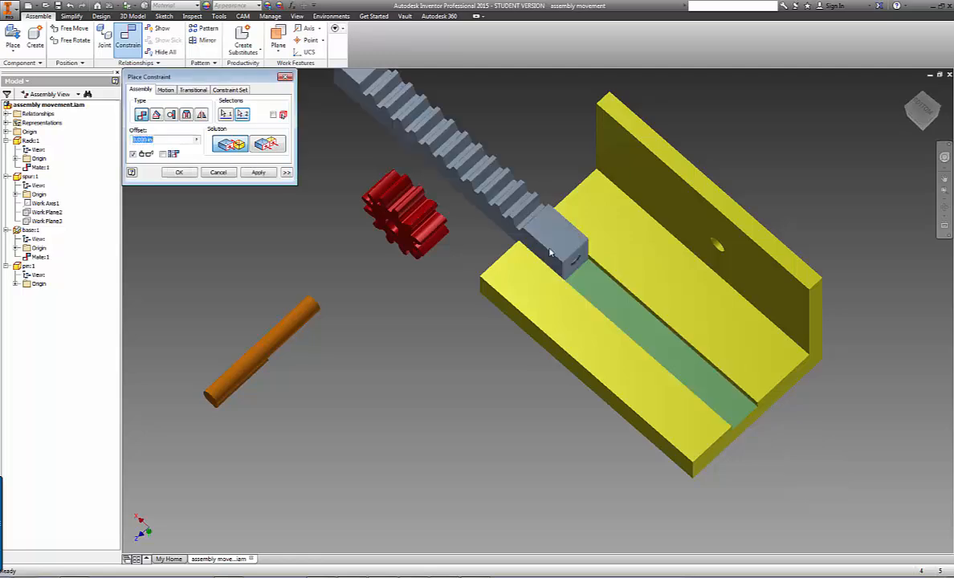
{"action": "left_click", "coordinate": [258, 173]}
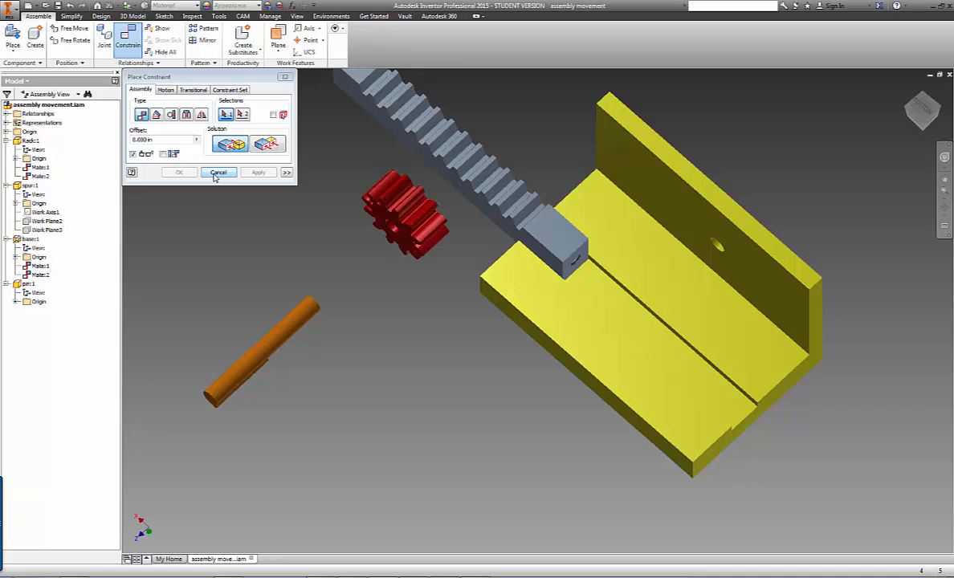
{"action": "left_click", "coordinate": [216, 173]}
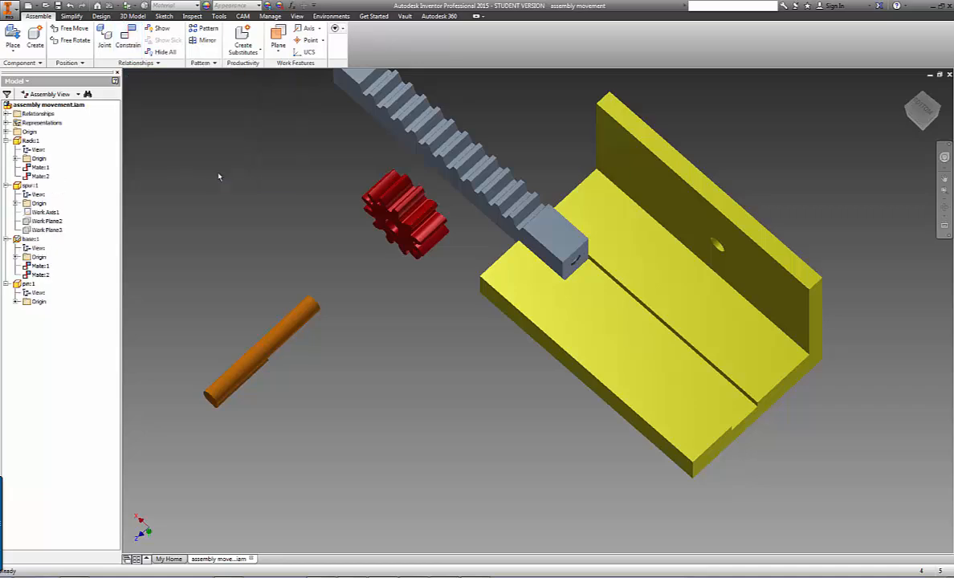
- Slide the rack back and forth along the base's groove, leaving its threaded-hole end just past the groove's end
{"action": "left_click_drag", "start_coordinate": [445, 141], "coordinate": [600, 272]}
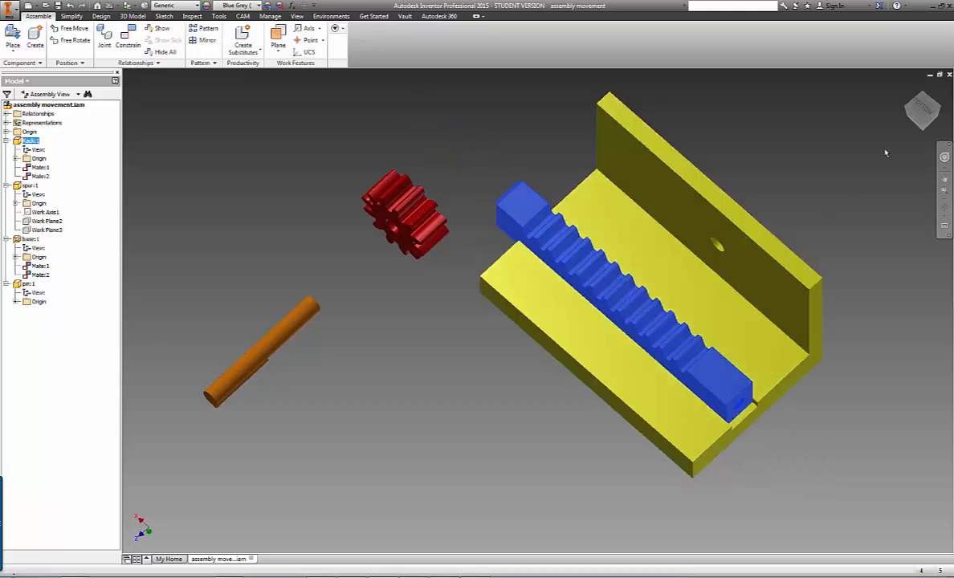
{"action": "left_click", "coordinate": [908, 88]}
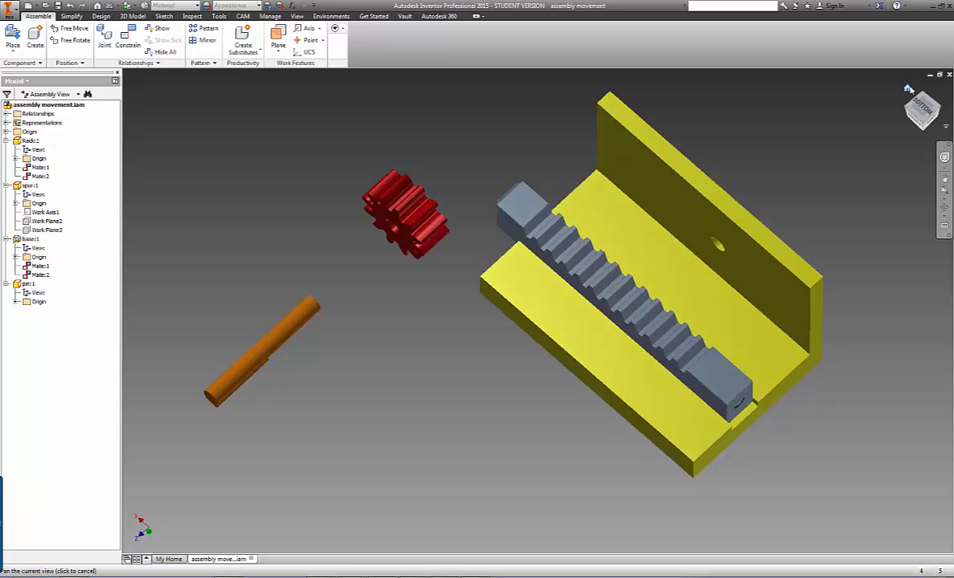
{"action": "left_click", "coordinate": [754, 369]}
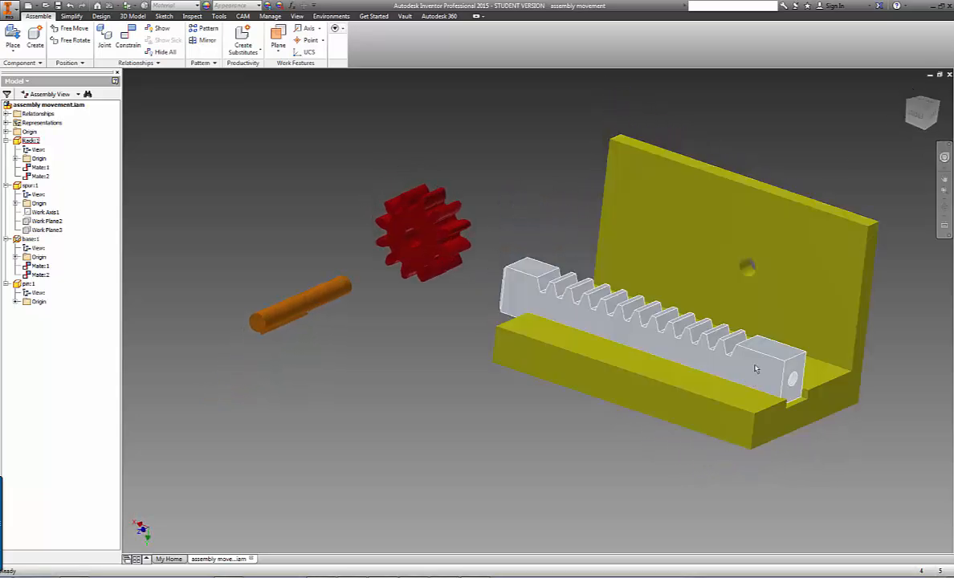
{"action": "left_click_drag", "start_coordinate": [754, 368], "coordinate": [669, 354]}
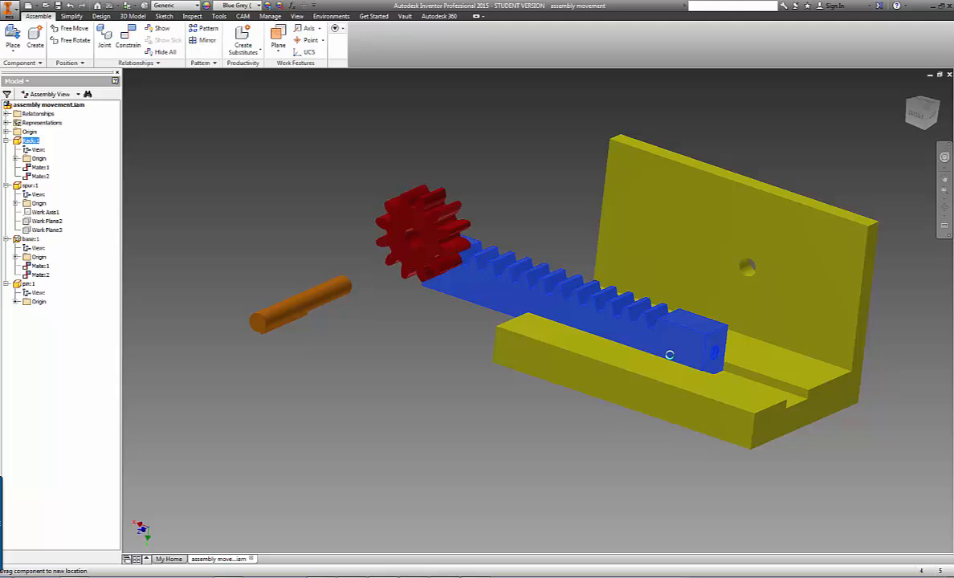
{"action": "left_click_drag", "start_coordinate": [669, 354], "coordinate": [783, 406]}
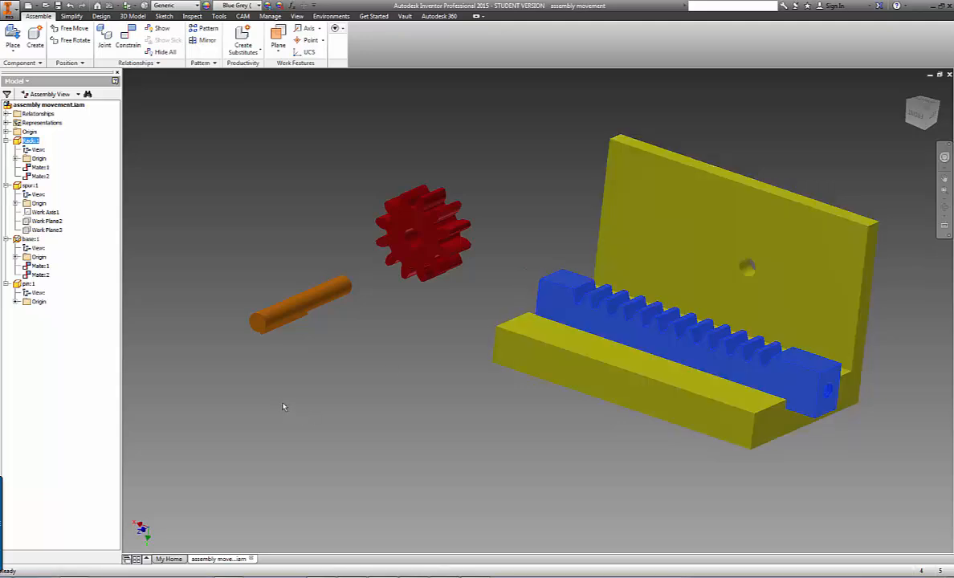
- Move the unconstrained spur gear and pin freely, leaving the gear between the pin and the base
{"action": "left_click", "coordinate": [417, 233]}
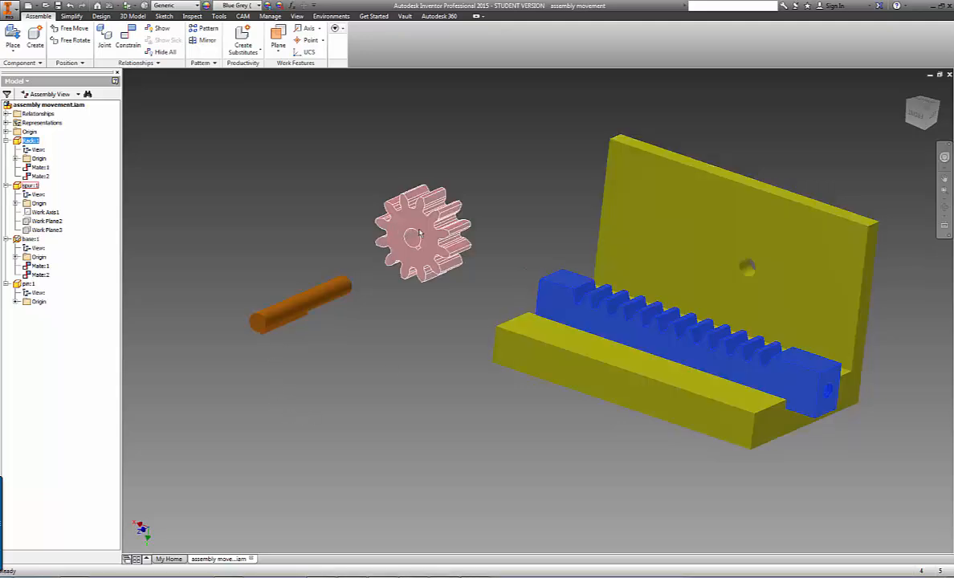
{"action": "left_click", "coordinate": [294, 314]}
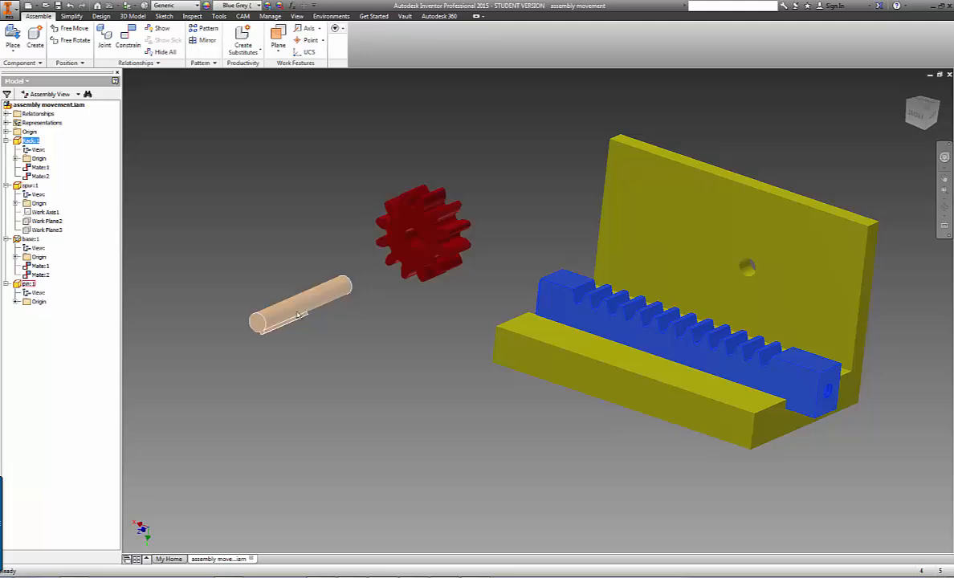
{"action": "left_click", "coordinate": [404, 220]}
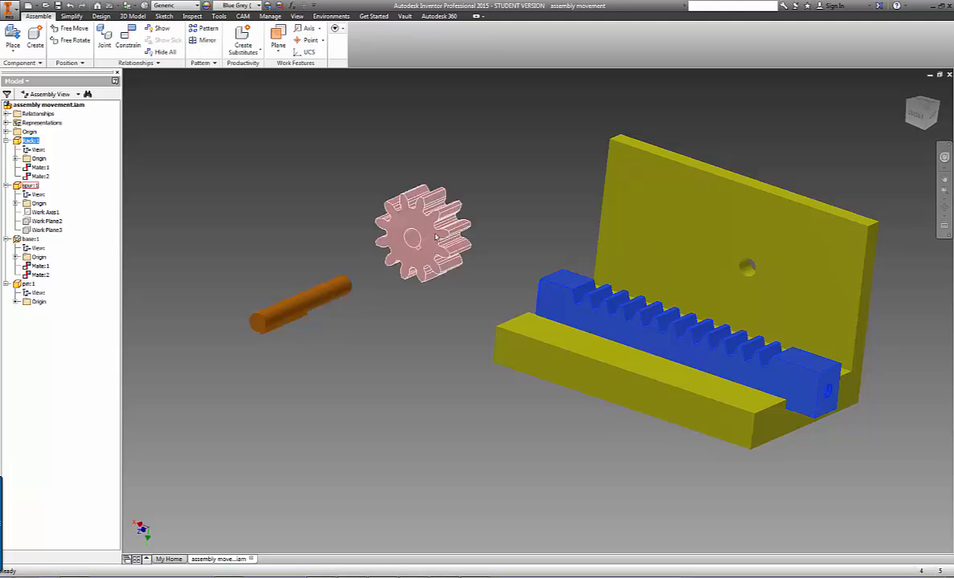
{"action": "left_click_drag", "start_coordinate": [406, 221], "coordinate": [473, 250]}
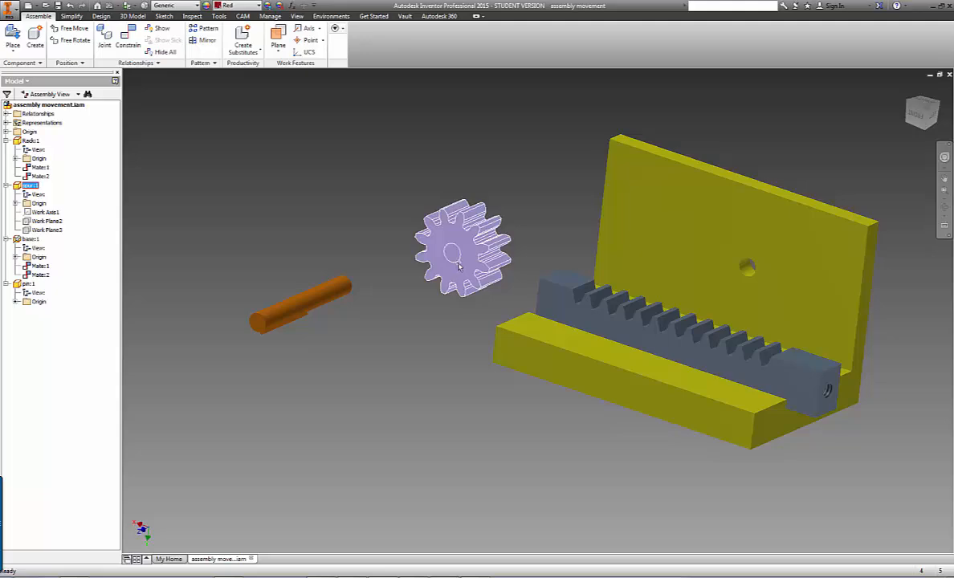
{"action": "left_click", "coordinate": [298, 310]}
{"action": "left_click_drag", "start_coordinate": [298, 311], "coordinate": [303, 285]}
{"action": "left_click", "coordinate": [457, 266]}
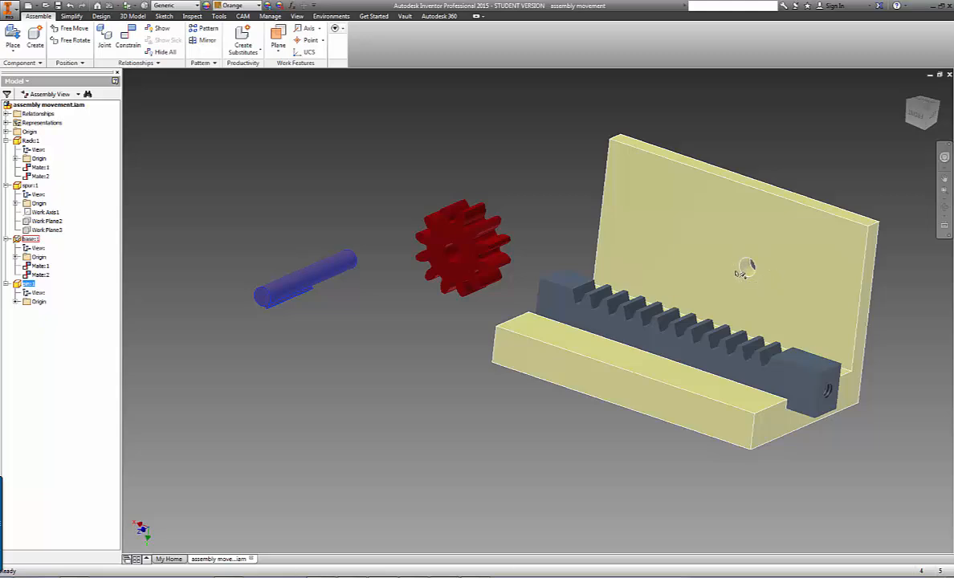
{"action": "left_click", "coordinate": [273, 292]}
{"action": "left_click_drag", "start_coordinate": [455, 271], "coordinate": [434, 272]}
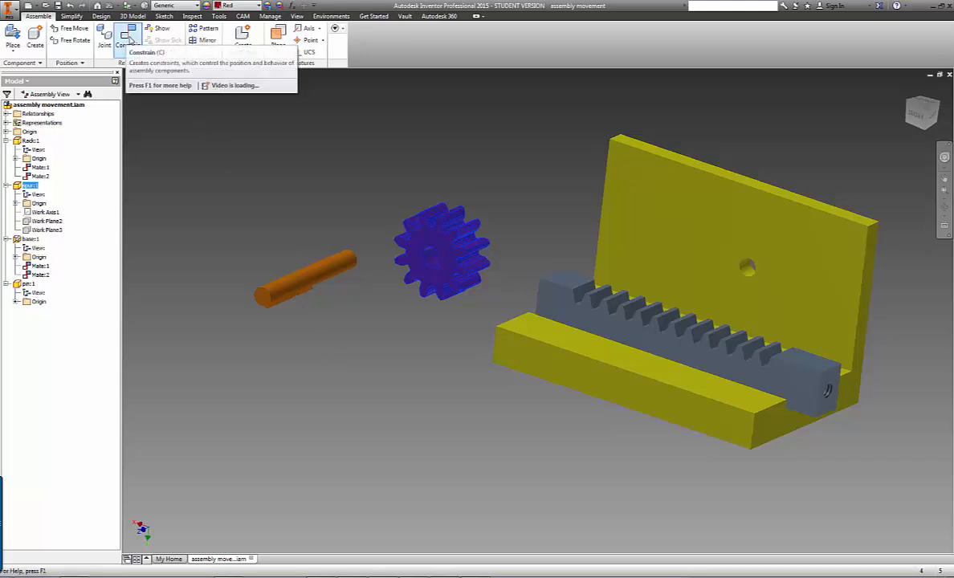
{"action": "left_click", "coordinate": [127, 40]}
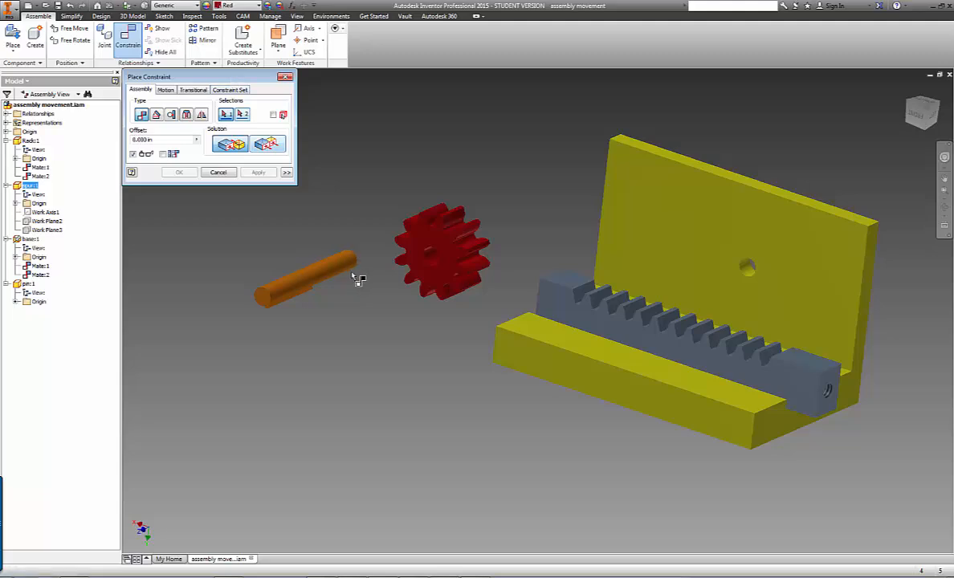
{"action": "left_click", "coordinate": [186, 114]}
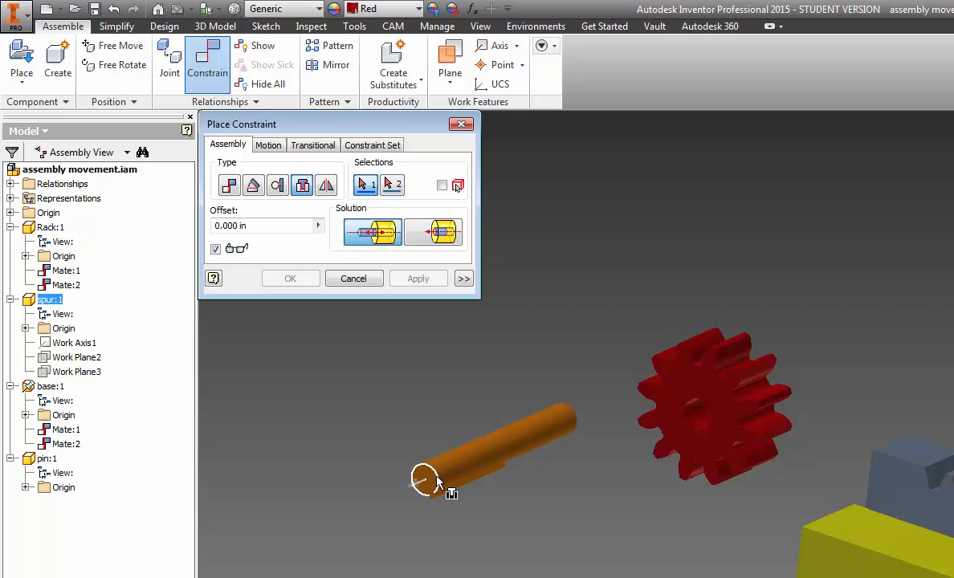
{"action": "left_click", "coordinate": [436, 482]}
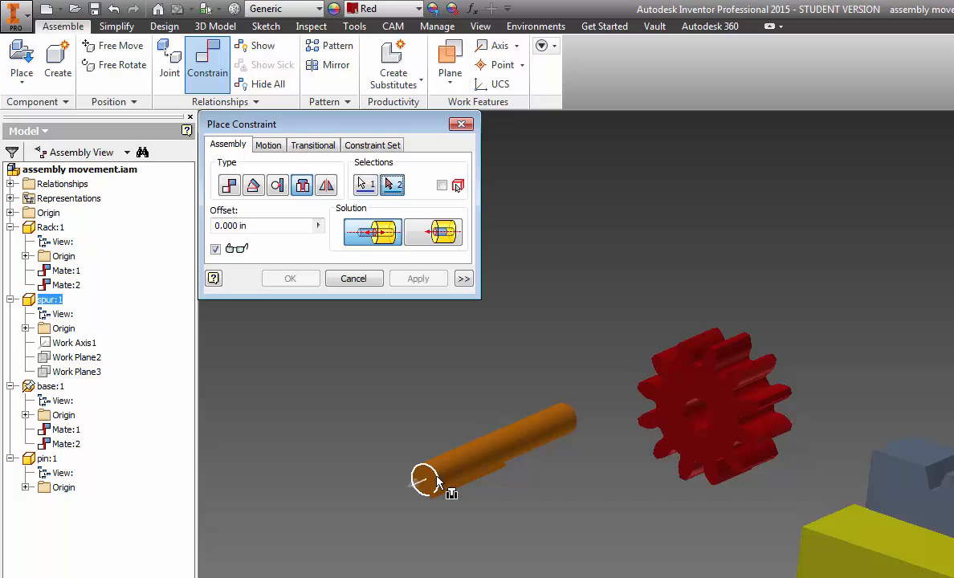
{"action": "left_click", "coordinate": [705, 420]}
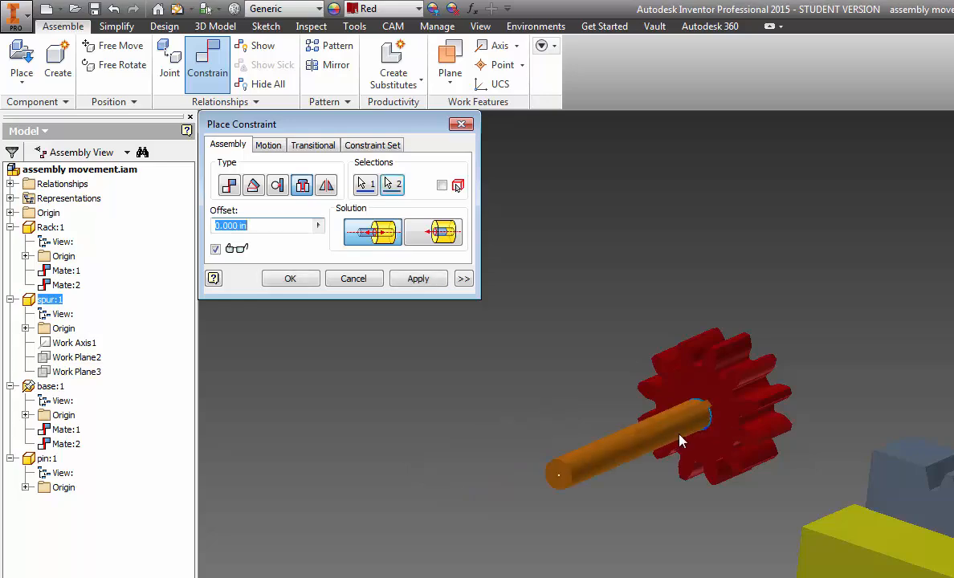
{"action": "left_click", "coordinate": [414, 229]}
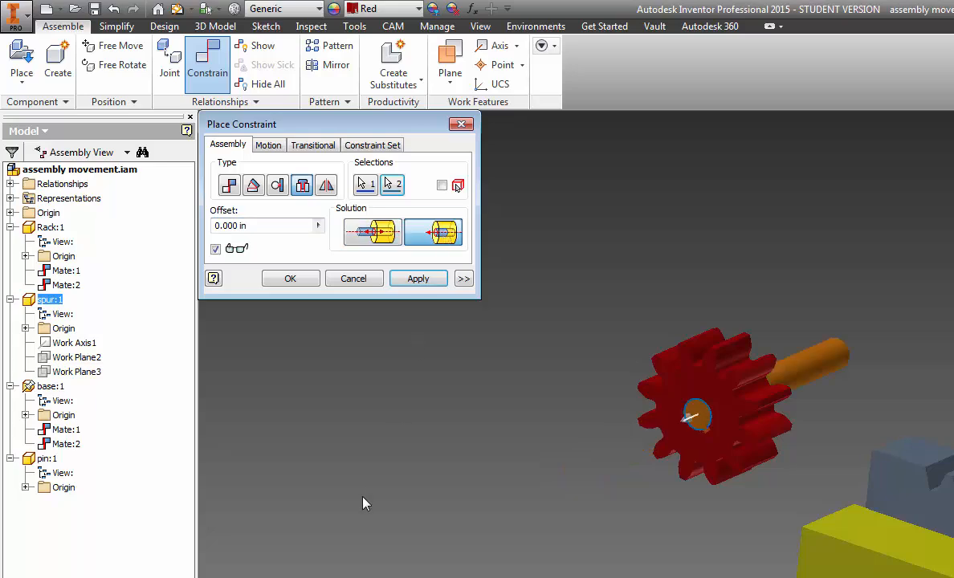
{"action": "left_click", "coordinate": [418, 278]}
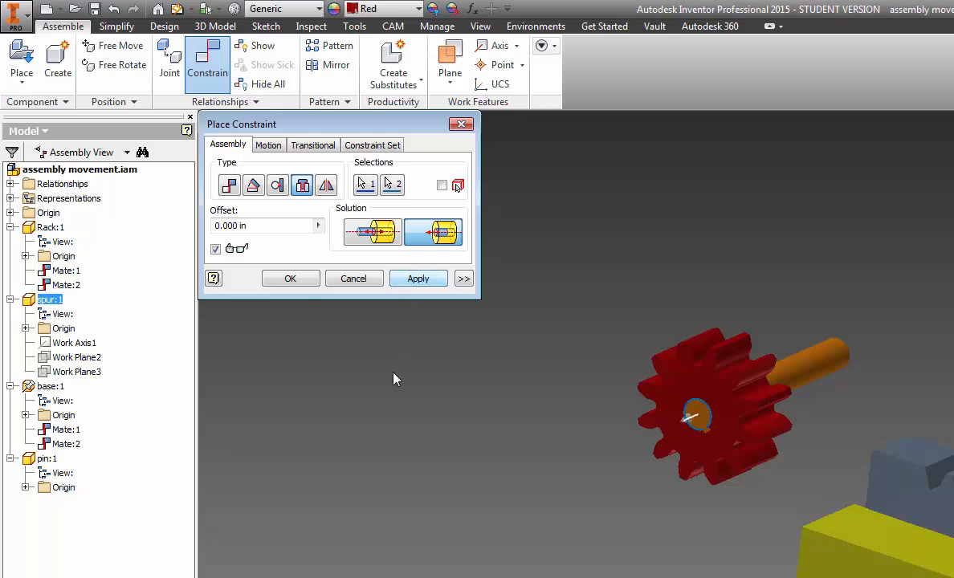
{"action": "left_click", "coordinate": [353, 278]}
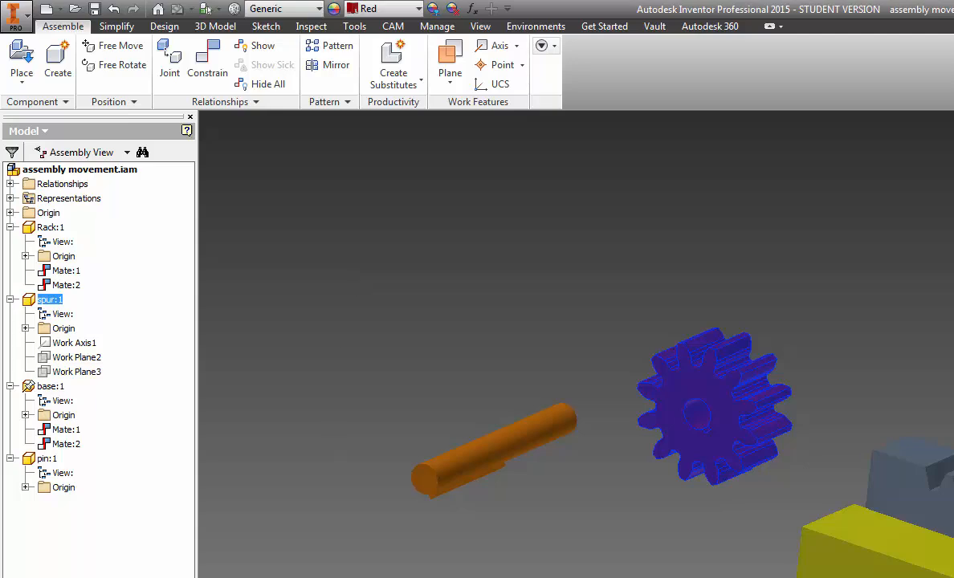
- Apply a Mate constraint with 0.000 in offset between the pin's centre axis and the spur gear's bore axis
{"action": "left_click", "coordinate": [198, 64]}
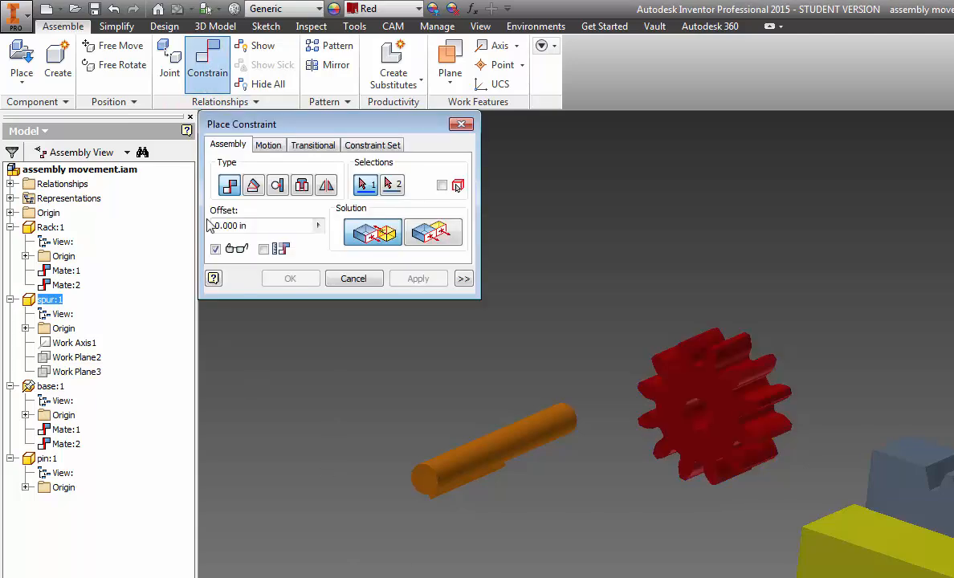
{"action": "left_click", "coordinate": [506, 454]}
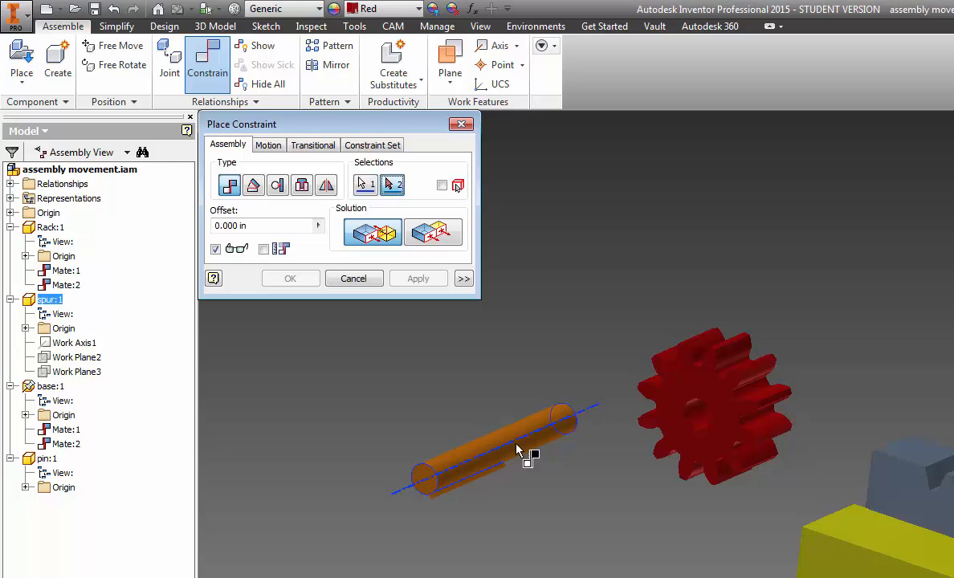
{"action": "left_click", "coordinate": [708, 431]}
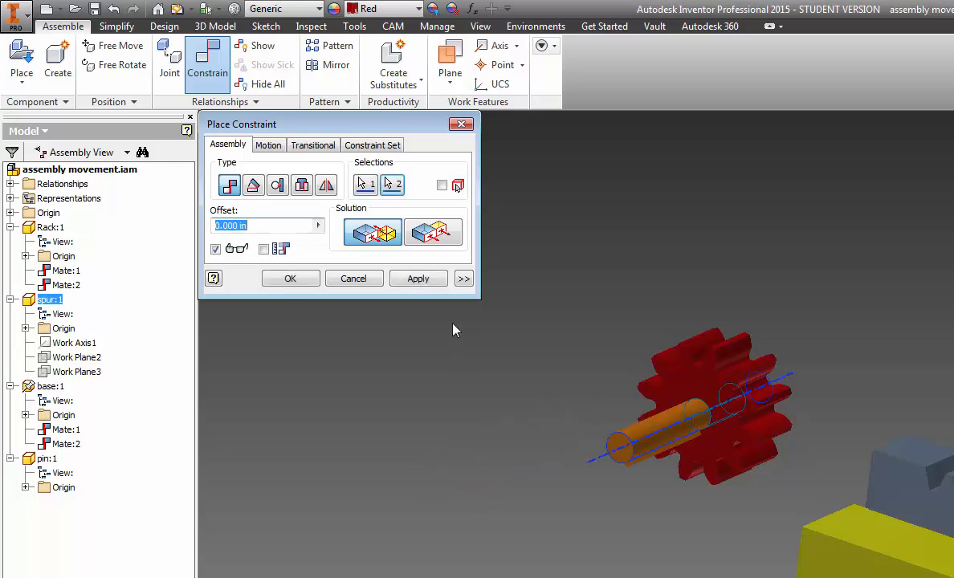
{"action": "left_click", "coordinate": [417, 279]}
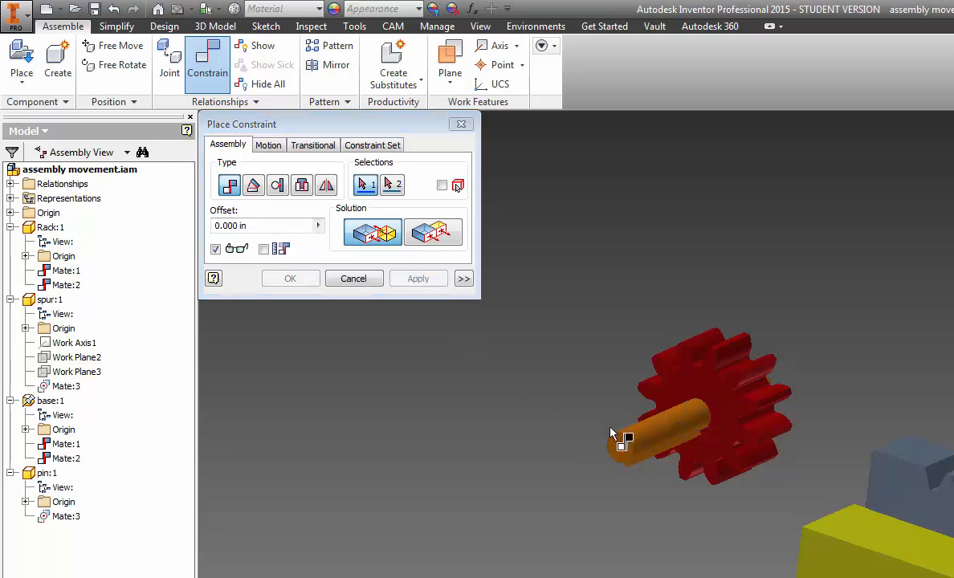
- Apply a Flush constraint with 0.000 in offset between the pin's front end face and the spur gear's front face, and finish constraining
{"action": "left_click", "coordinate": [425, 234]}
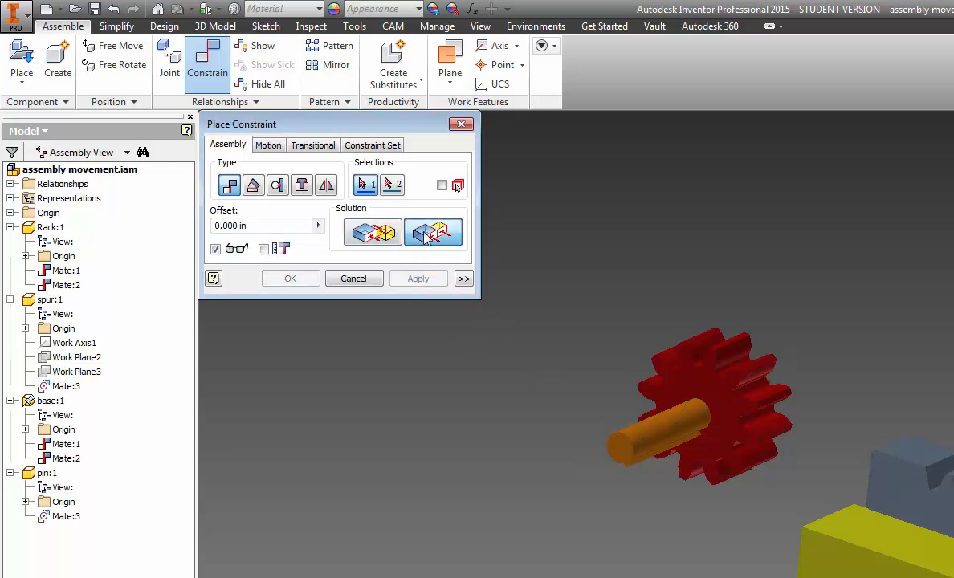
{"action": "left_click", "coordinate": [615, 444]}
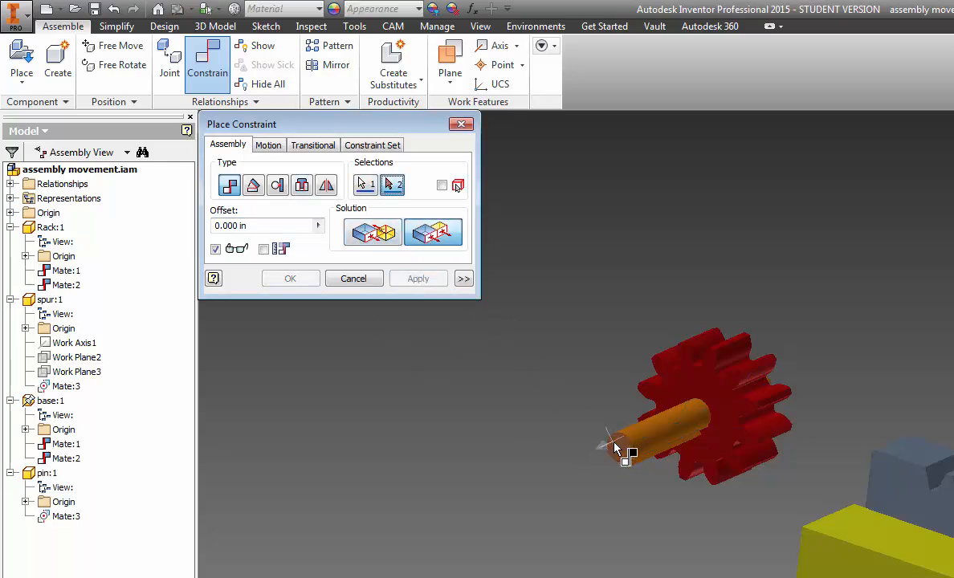
{"action": "left_click", "coordinate": [696, 387]}
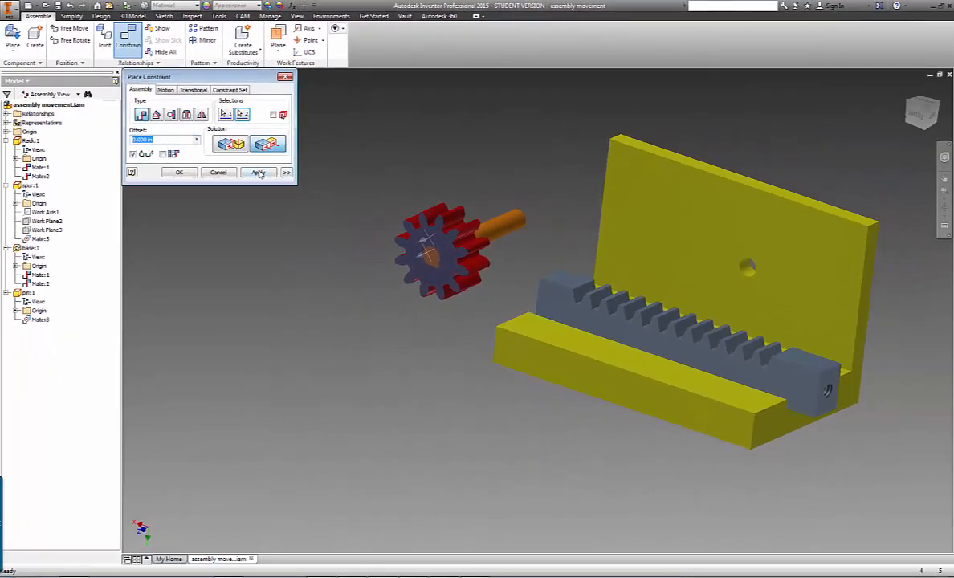
{"action": "left_click", "coordinate": [257, 173]}
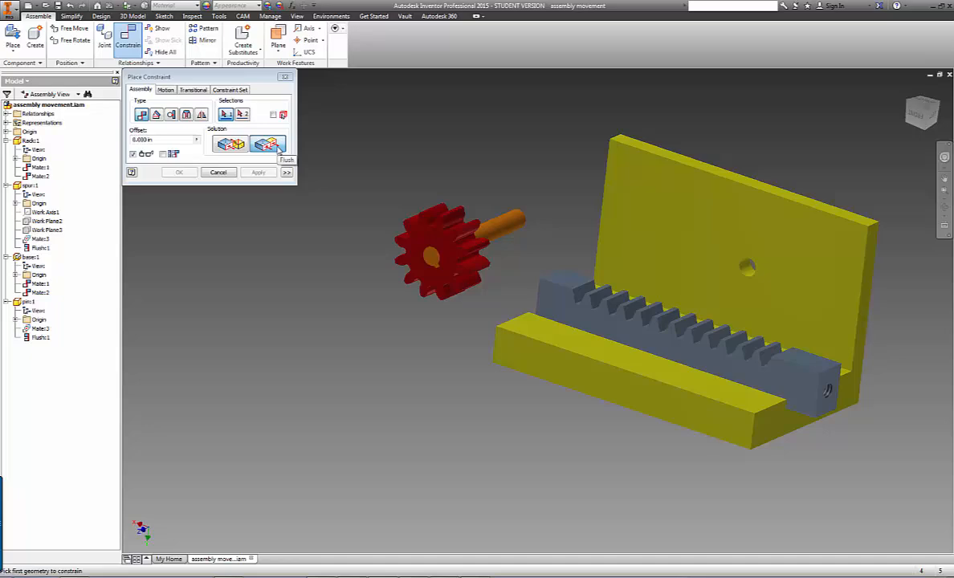
{"action": "left_click", "coordinate": [218, 173]}
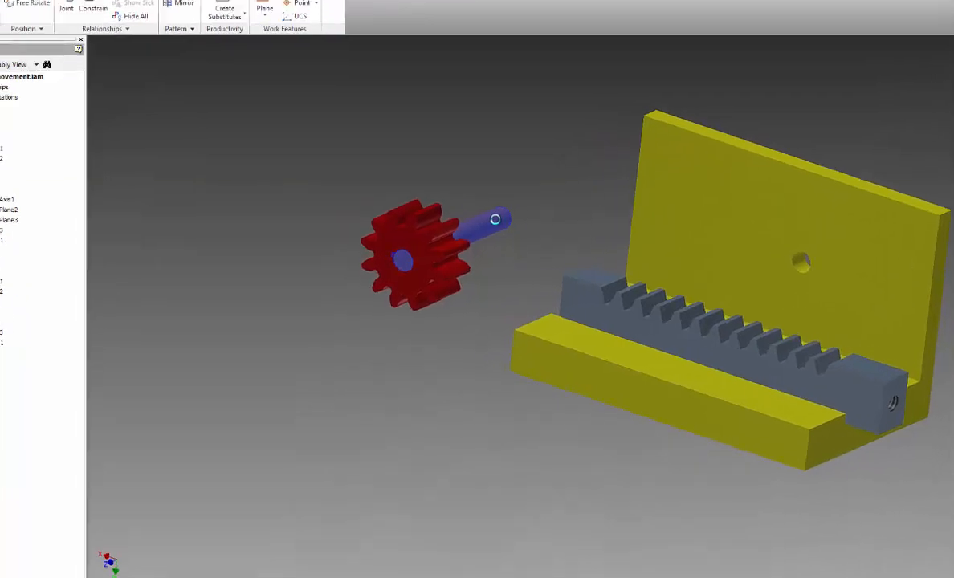
- Move the pin and spur gear around to test how the two constraints hold them together
{"action": "left_click_drag", "start_coordinate": [477, 247], "coordinate": [492, 270]}
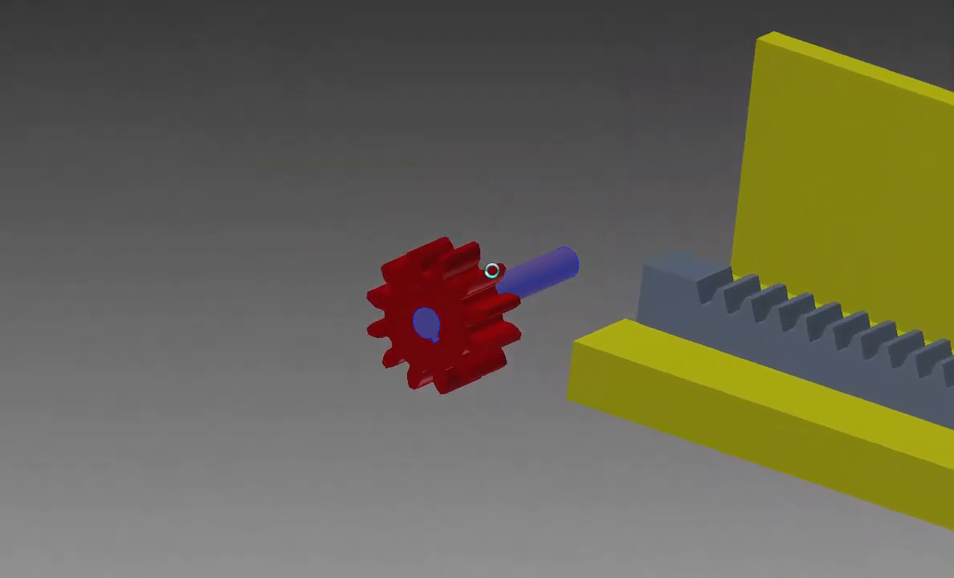
{"action": "left_click_drag", "start_coordinate": [438, 298], "coordinate": [512, 245]}
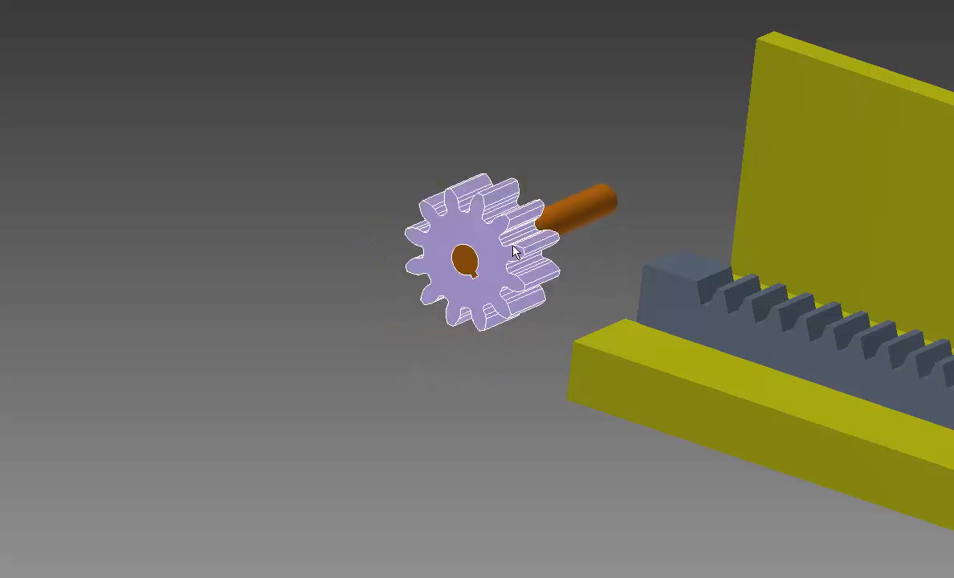
{"action": "left_click_drag", "start_coordinate": [569, 220], "coordinate": [573, 224]}
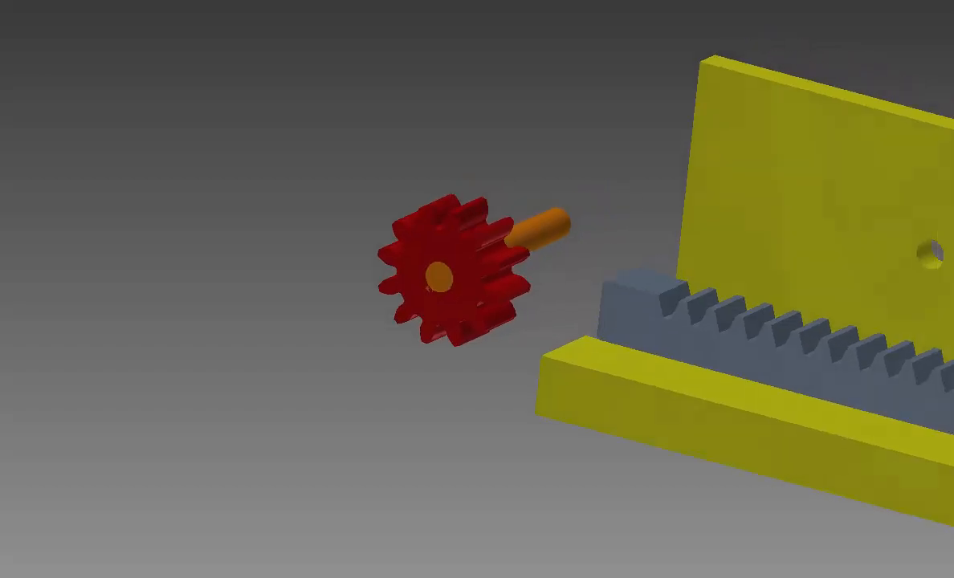
- Rotate the pin freely from the front view to line its key up by eye with the spur gear's keyway
{"action": "left_click", "coordinate": [397, 328]}
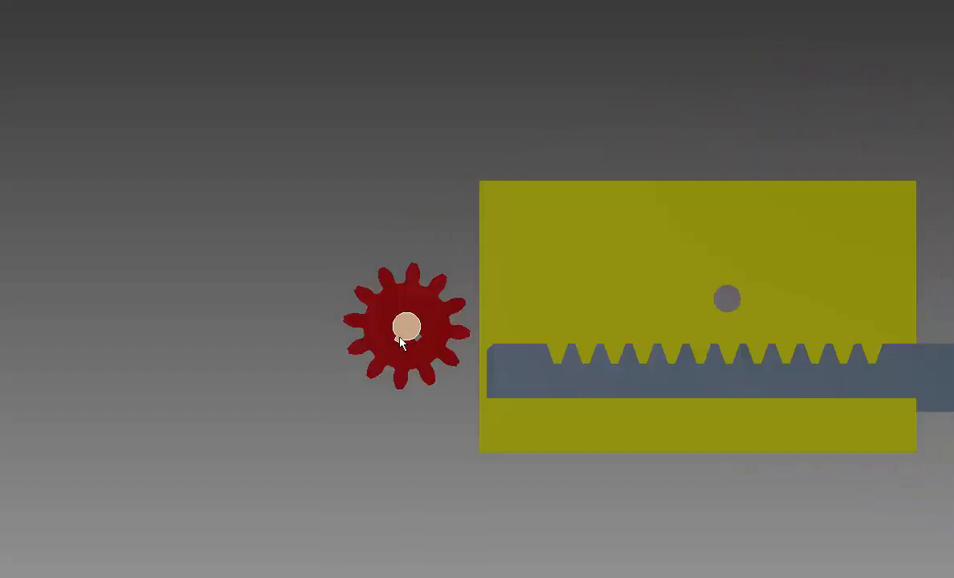
{"action": "left_click_drag", "start_coordinate": [416, 338], "coordinate": [417, 338]}
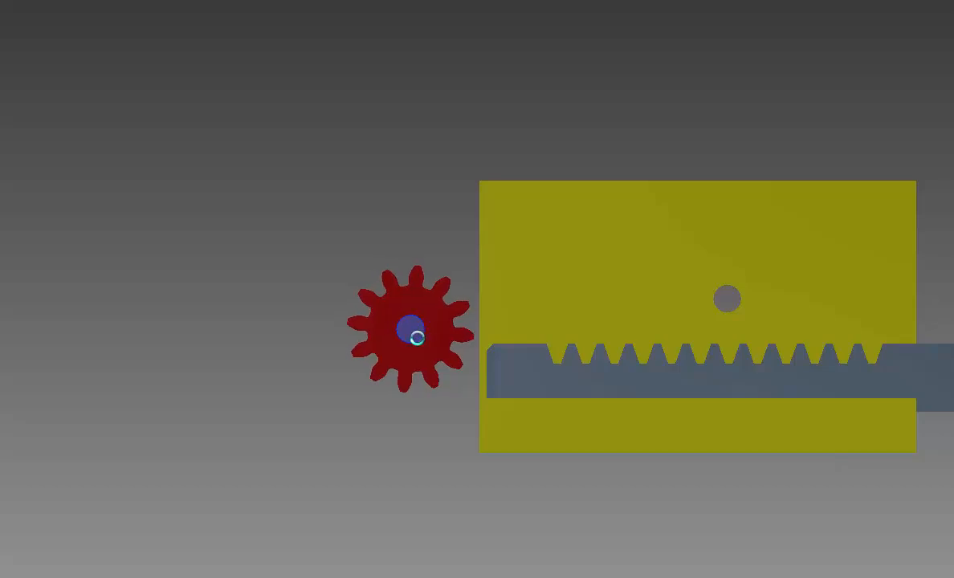
{"action": "scroll", "coordinate": [417, 338], "scroll_direction": "up", "scroll_amount": 10}
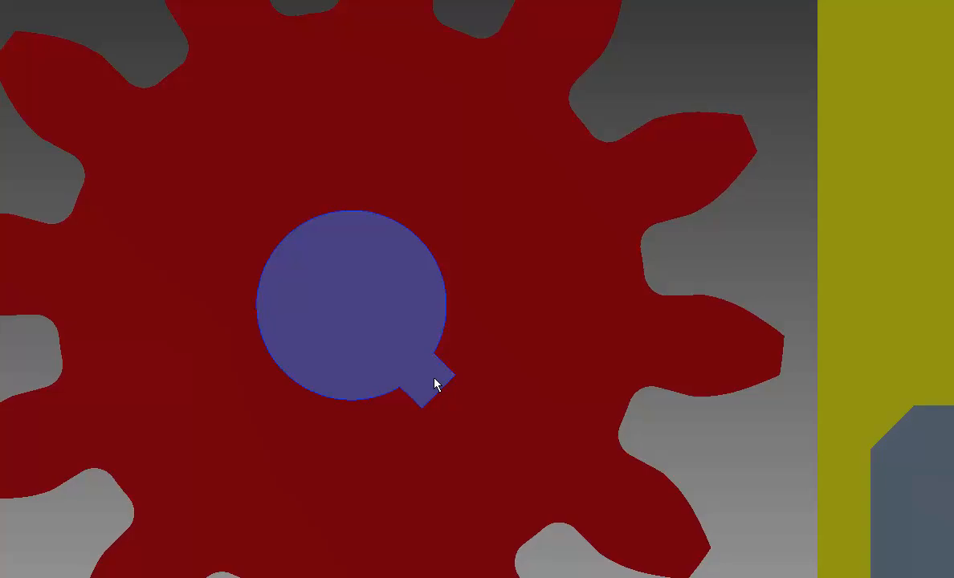
{"action": "scroll", "coordinate": [435, 384], "scroll_direction": "up", "scroll_amount": 8}
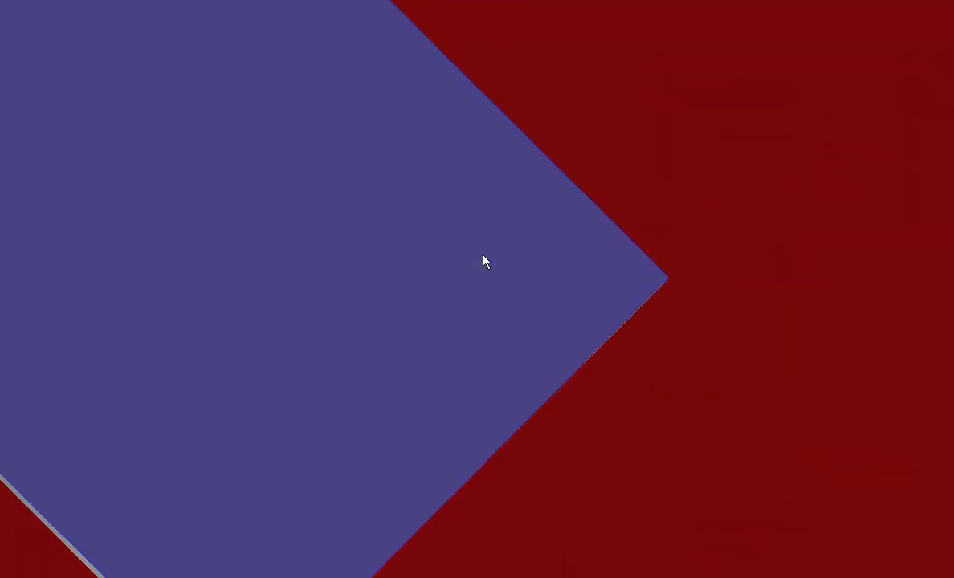
{"action": "middle_click_drag", "start_coordinate": [489, 250], "coordinate": [460, 249]}
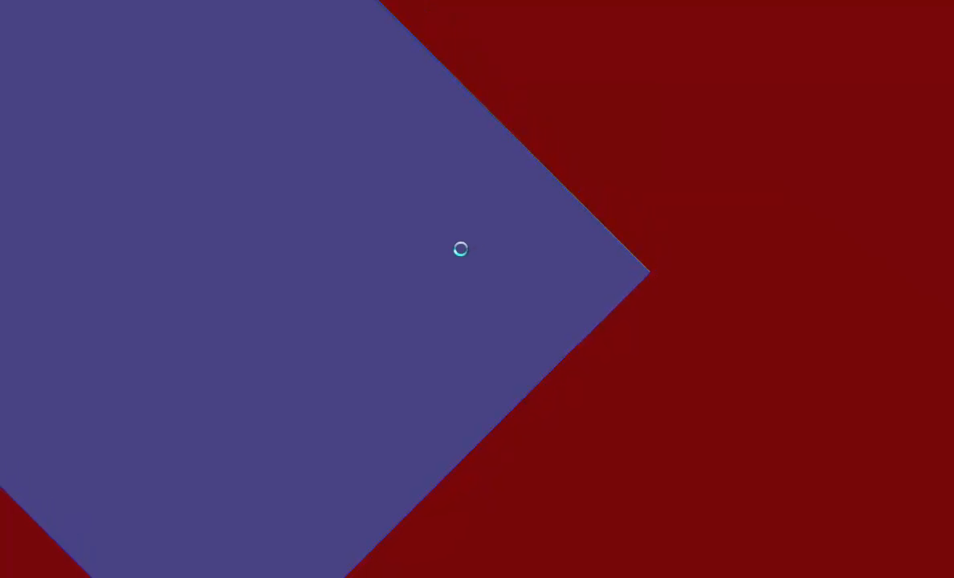
{"action": "middle_click_drag", "start_coordinate": [460, 249], "coordinate": [458, 249]}
{"action": "scroll", "coordinate": [481, 262], "scroll_direction": "down", "scroll_amount": 5}
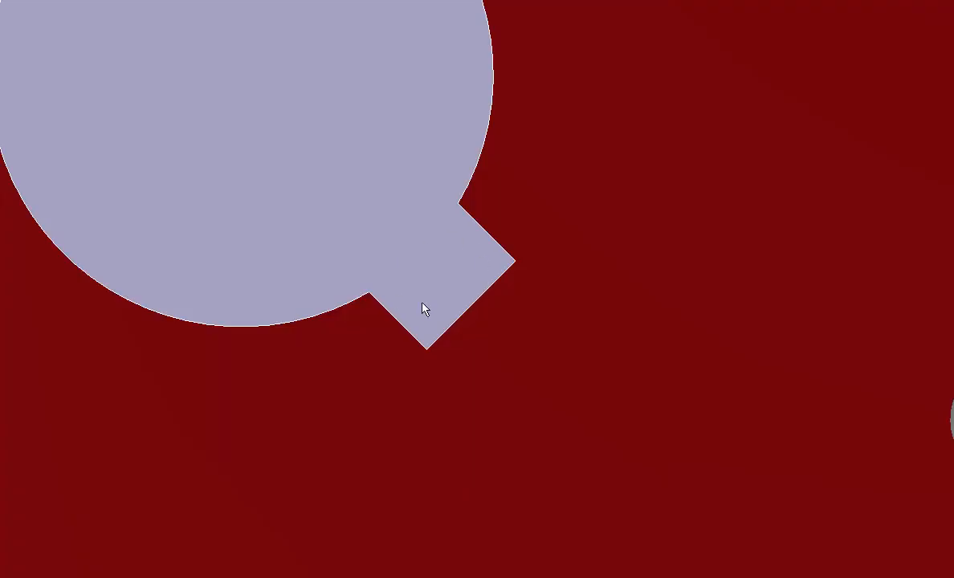
- Turn the pin's key partly out of the keyway and apply a 0.000 in Mate constraint between the key's side face and the gear keyway's facing wall
{"action": "left_click", "coordinate": [428, 307]}
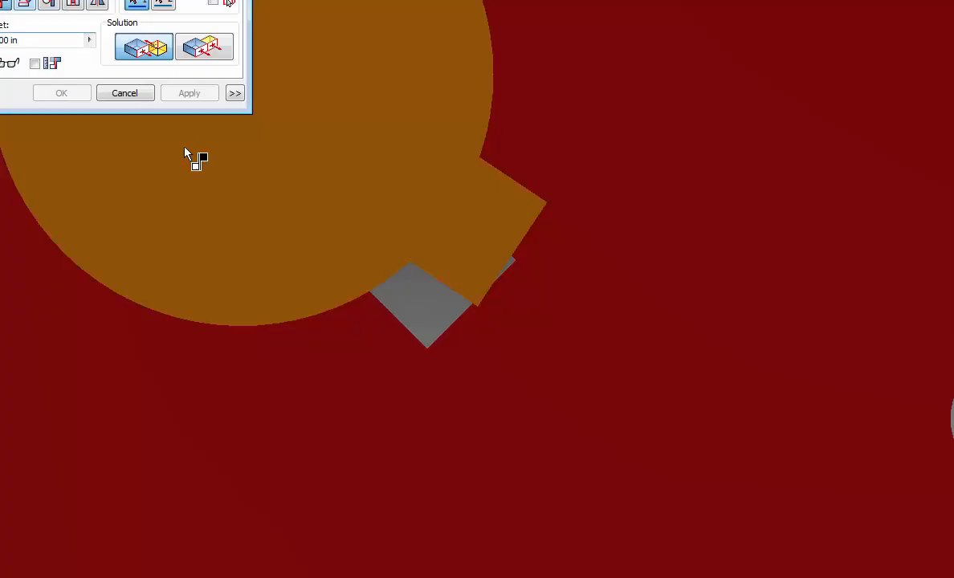
{"action": "left_click", "coordinate": [443, 302]}
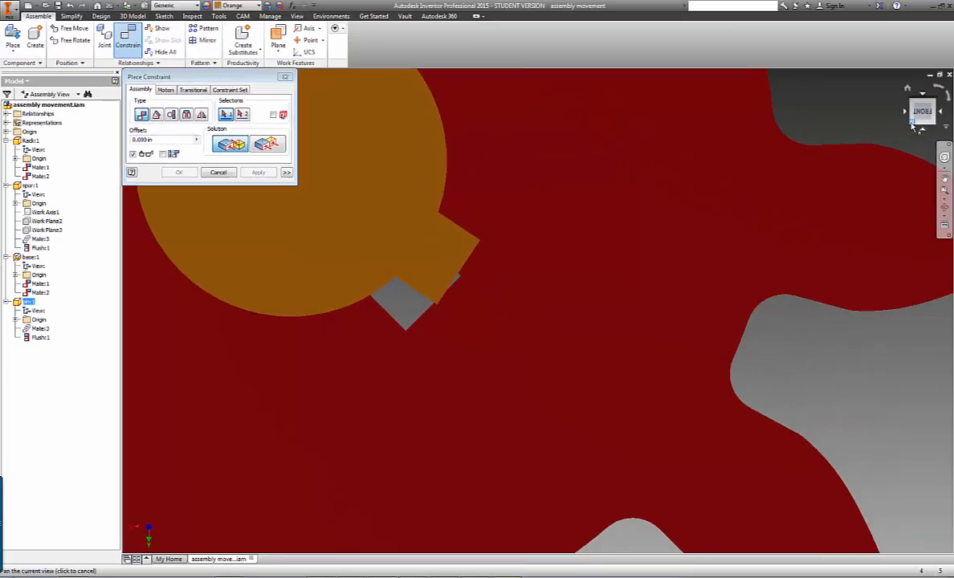
{"action": "left_click_drag", "start_coordinate": [918, 129], "coordinate": [921, 101]}
{"action": "scroll", "coordinate": [647, 157], "scroll_direction": "up", "scroll_amount": 4}
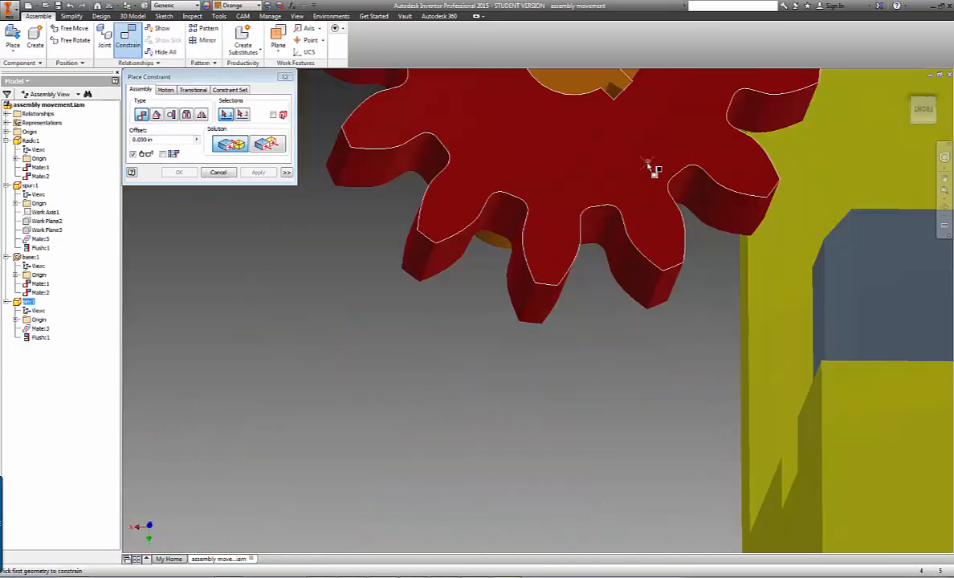
{"action": "scroll", "coordinate": [645, 100], "scroll_direction": "down", "scroll_amount": 8}
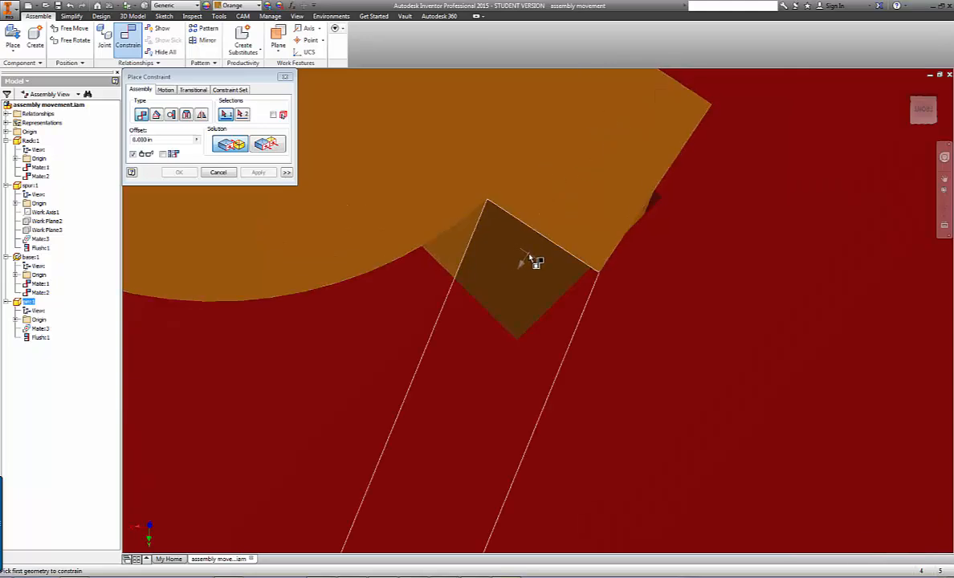
{"action": "left_click", "coordinate": [536, 262]}
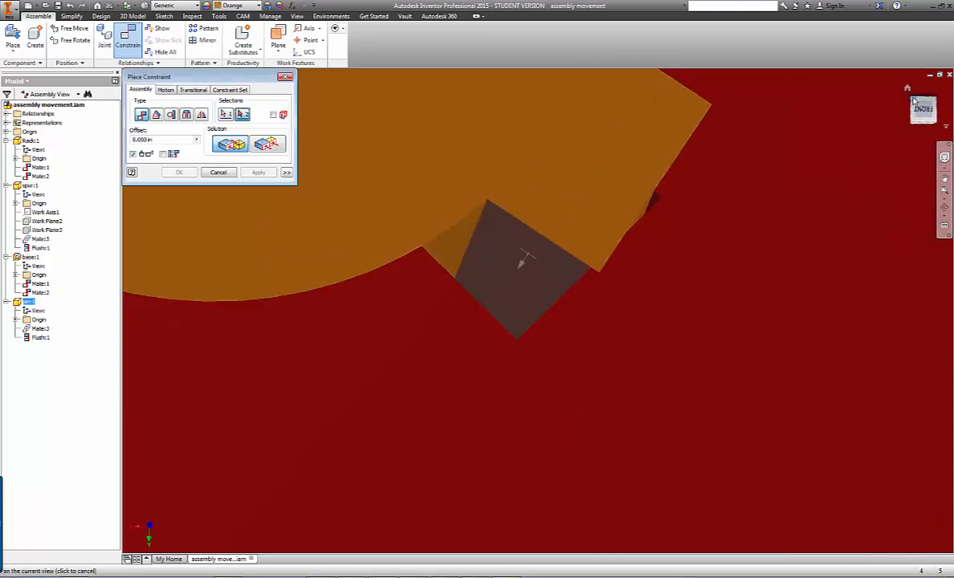
{"action": "middle_click_drag", "start_coordinate": [520, 261], "coordinate": [450, 308]}
{"action": "scroll", "coordinate": [696, 189], "scroll_direction": "up", "scroll_amount": 5}
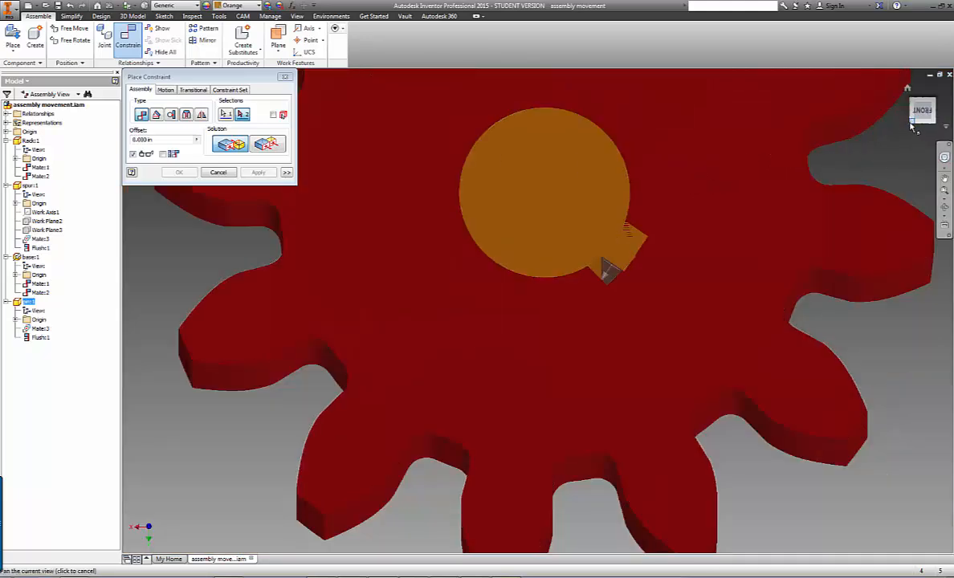
{"action": "left_click", "coordinate": [912, 123]}
{"action": "scroll", "coordinate": [590, 323], "scroll_direction": "down", "scroll_amount": 3}
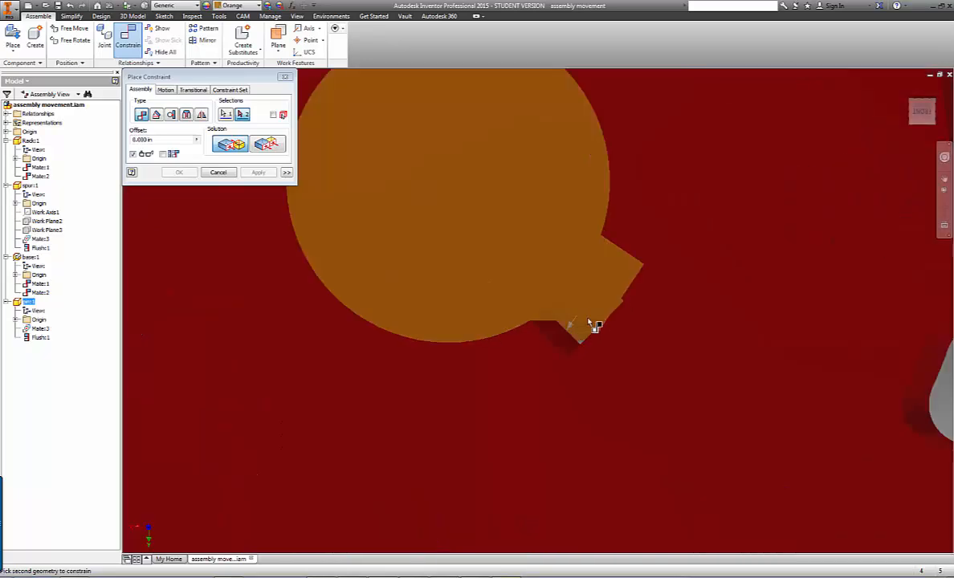
{"action": "scroll", "coordinate": [590, 324], "scroll_direction": "down", "scroll_amount": 2}
{"action": "left_click", "coordinate": [499, 378]}
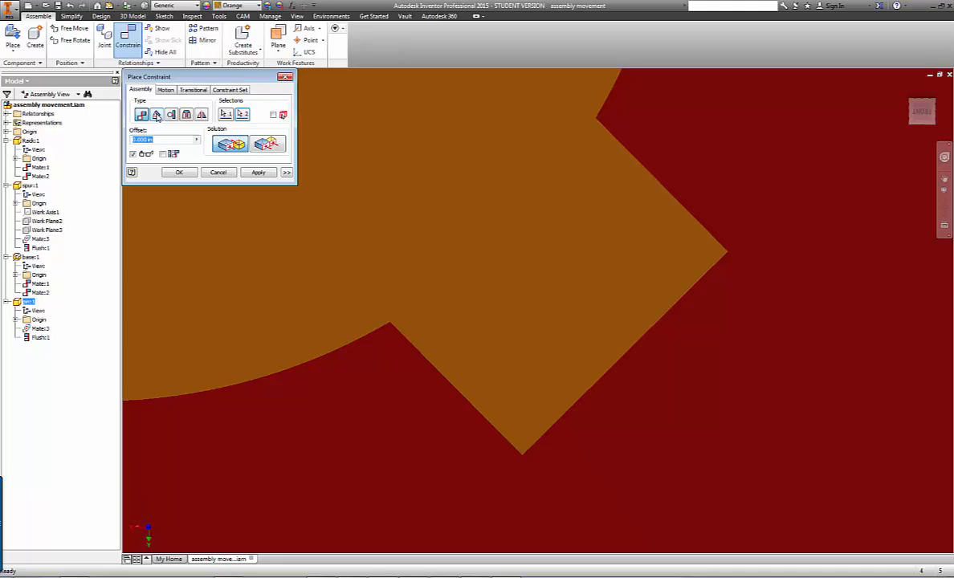
{"action": "left_click_drag", "start_coordinate": [157, 139], "coordinate": [135, 139]}
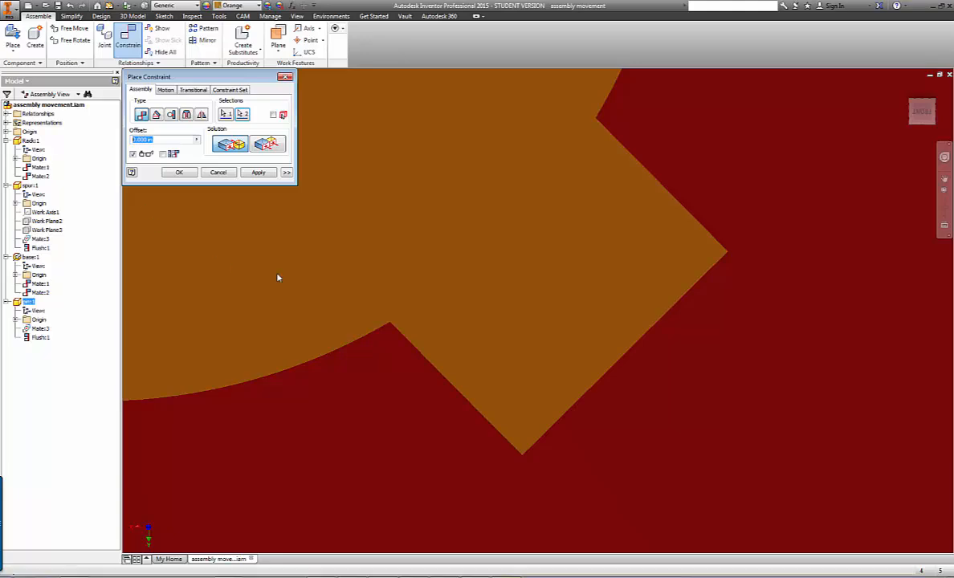
{"action": "left_click", "coordinate": [259, 174]}
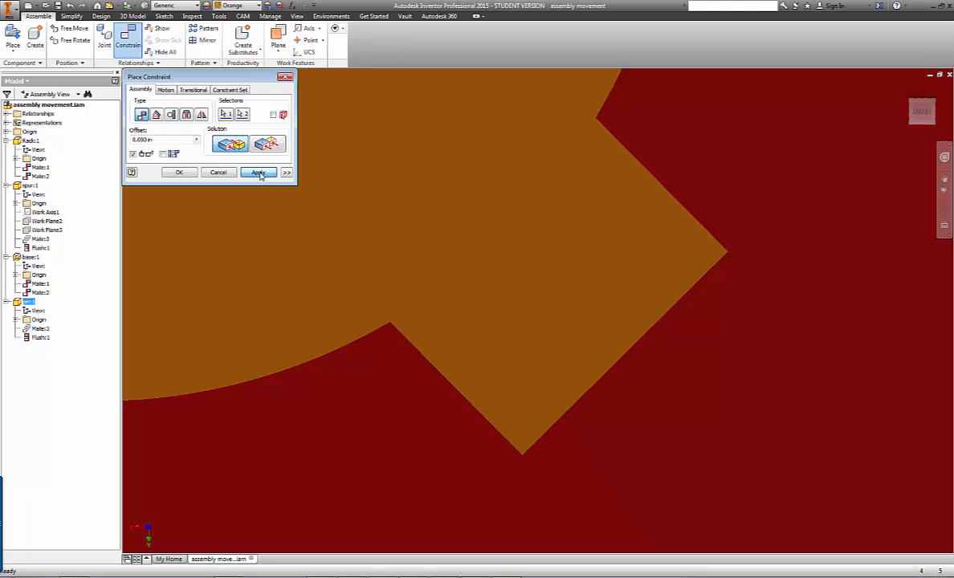
- Finish constraining, then move the spur gear with its pin and slide the rack slightly to test their movement
{"action": "left_click", "coordinate": [218, 172]}
{"action": "scroll", "coordinate": [450, 283], "scroll_direction": "down", "scroll_amount": 5}
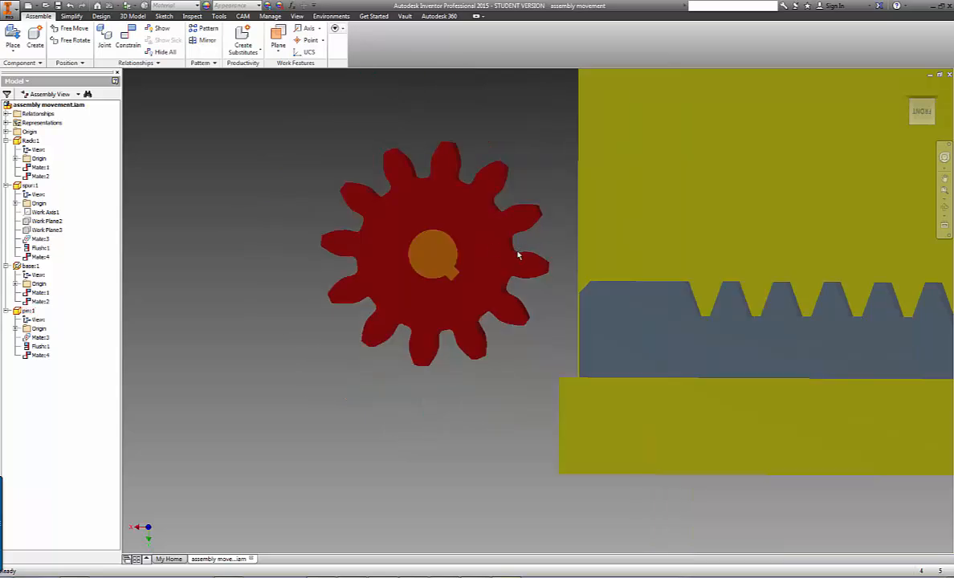
{"action": "left_click_drag", "start_coordinate": [479, 252], "coordinate": [377, 284]}
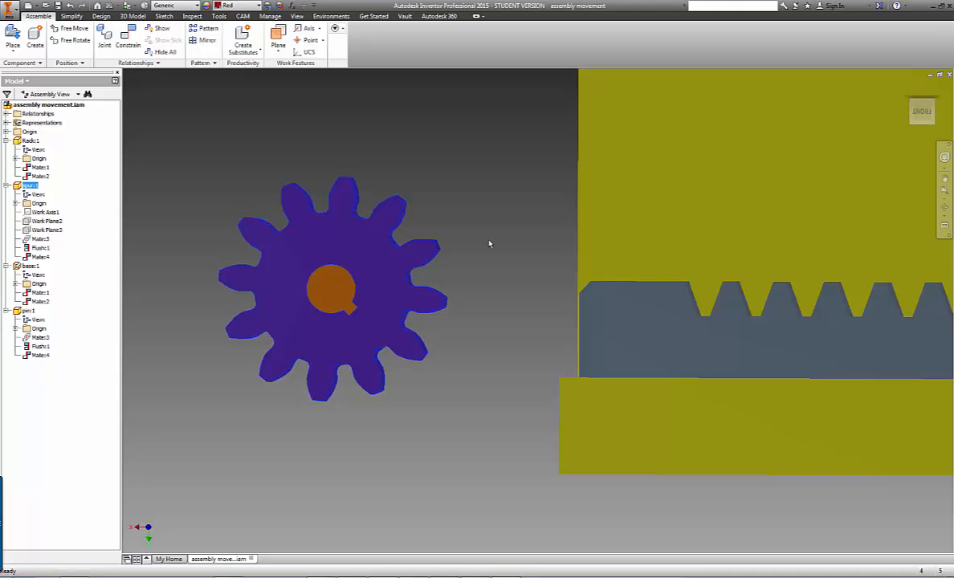
{"action": "scroll", "coordinate": [489, 244], "scroll_direction": "down", "scroll_amount": 4}
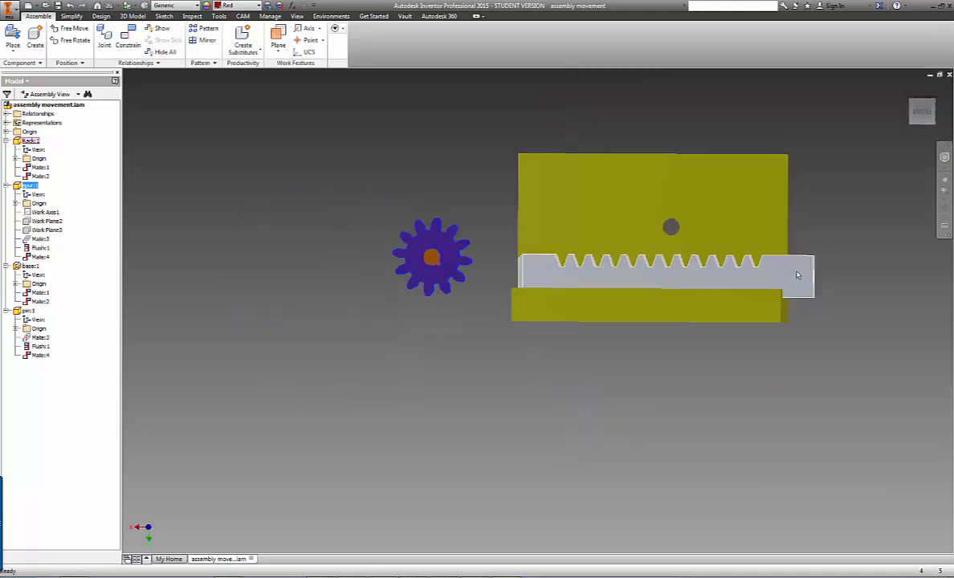
{"action": "left_click_drag", "start_coordinate": [798, 276], "coordinate": [788, 273]}
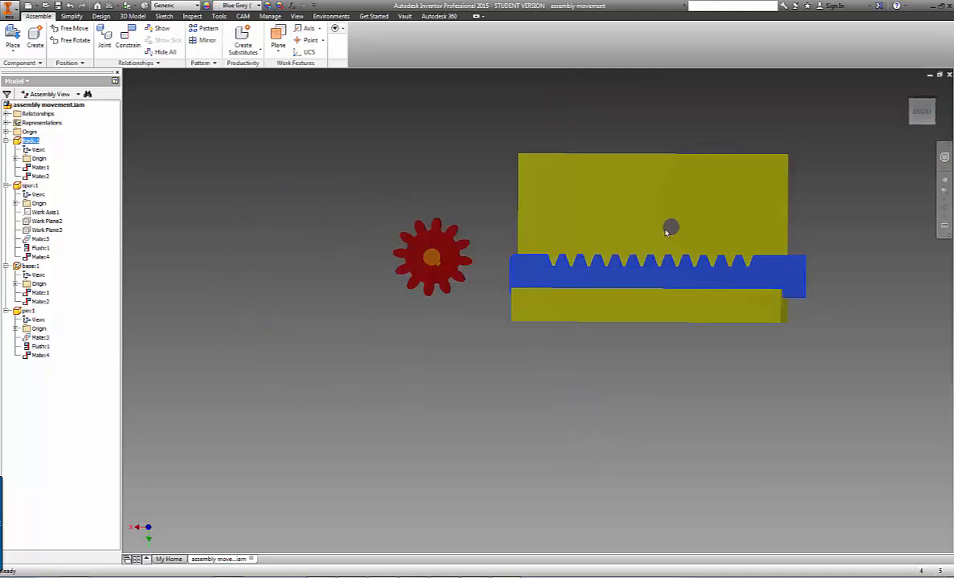
- Apply a 0.000 in Mate constraint between the pin's axis and the axis of the hole in the base's upright wall
{"action": "left_click", "coordinate": [923, 110]}
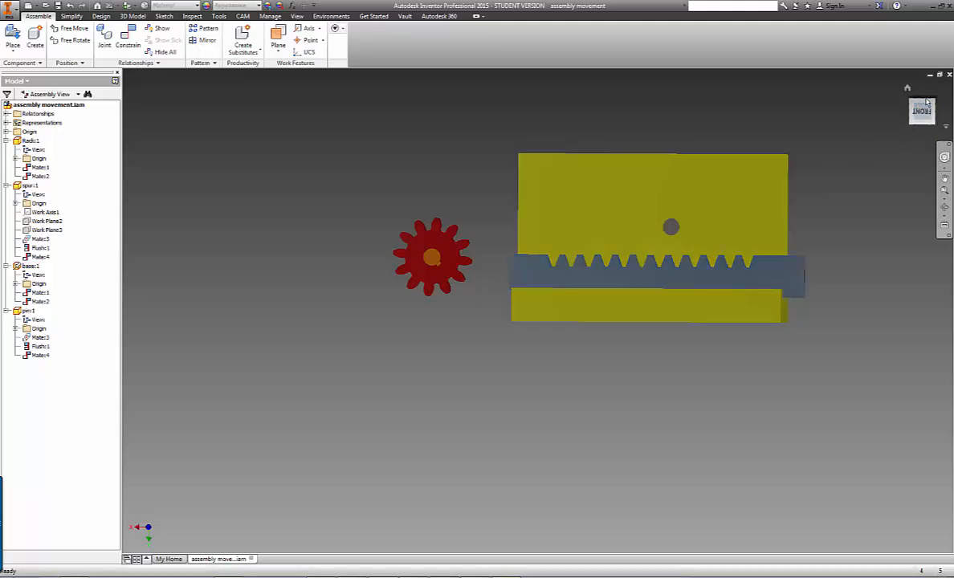
{"action": "left_click", "coordinate": [932, 104]}
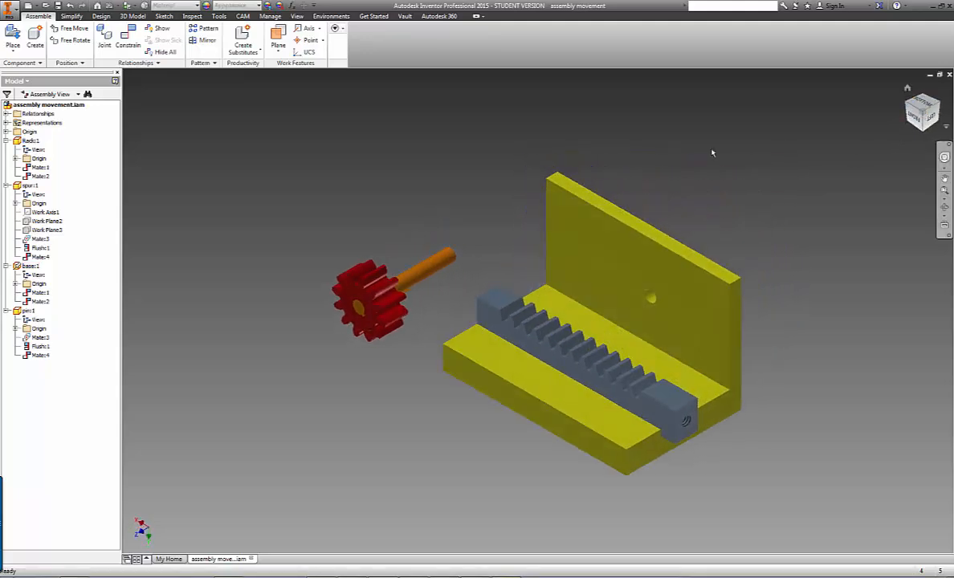
{"action": "left_click", "coordinate": [129, 40]}
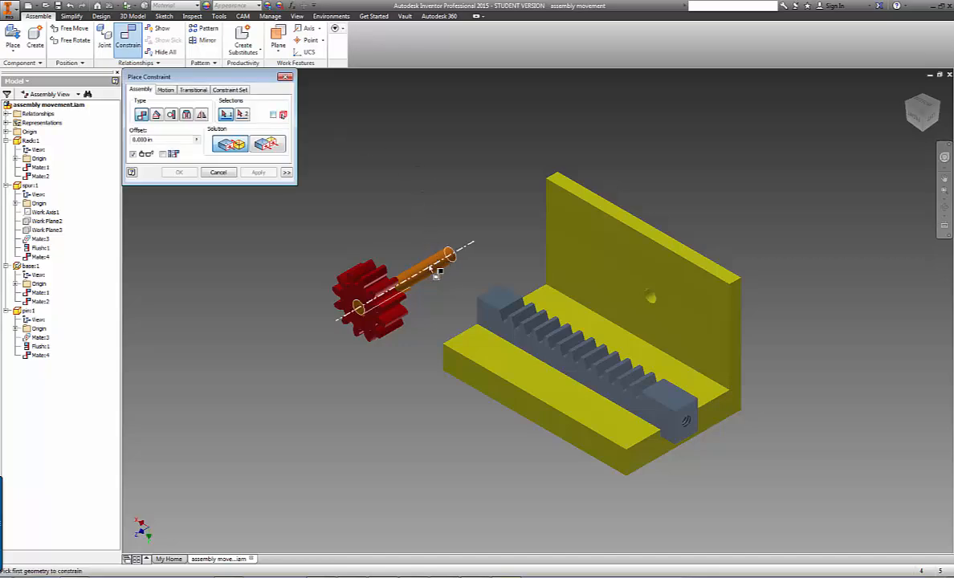
{"action": "mouse_move", "coordinate": [436, 270]}
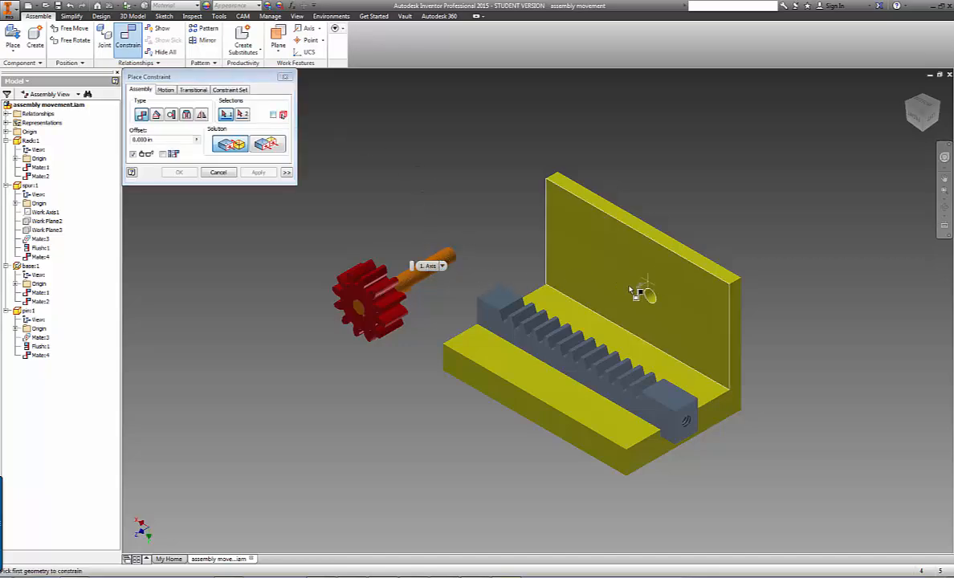
{"action": "left_click_drag", "start_coordinate": [926, 119], "coordinate": [881, 138]}
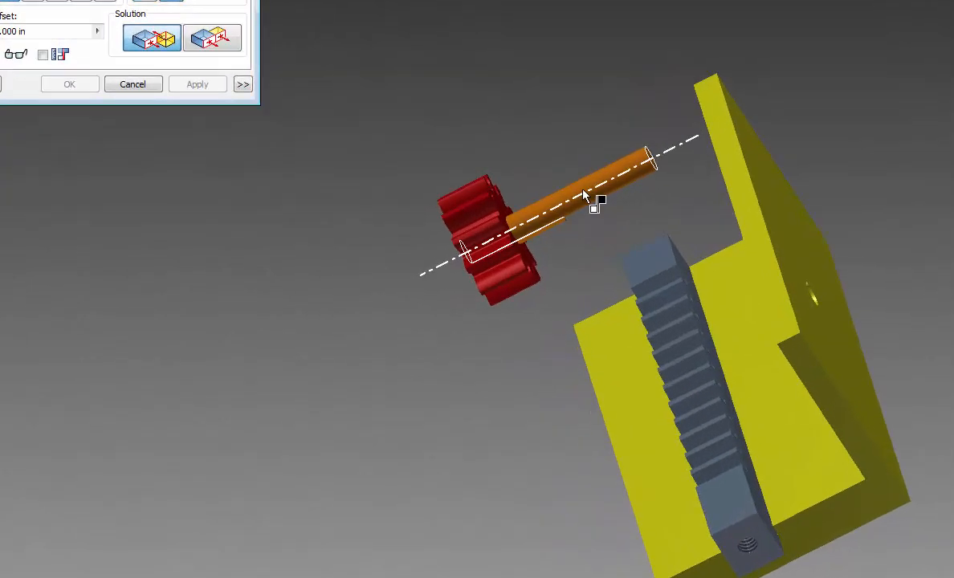
{"action": "left_click", "coordinate": [493, 237]}
{"action": "scroll", "coordinate": [859, 261], "scroll_direction": "up", "scroll_amount": 5}
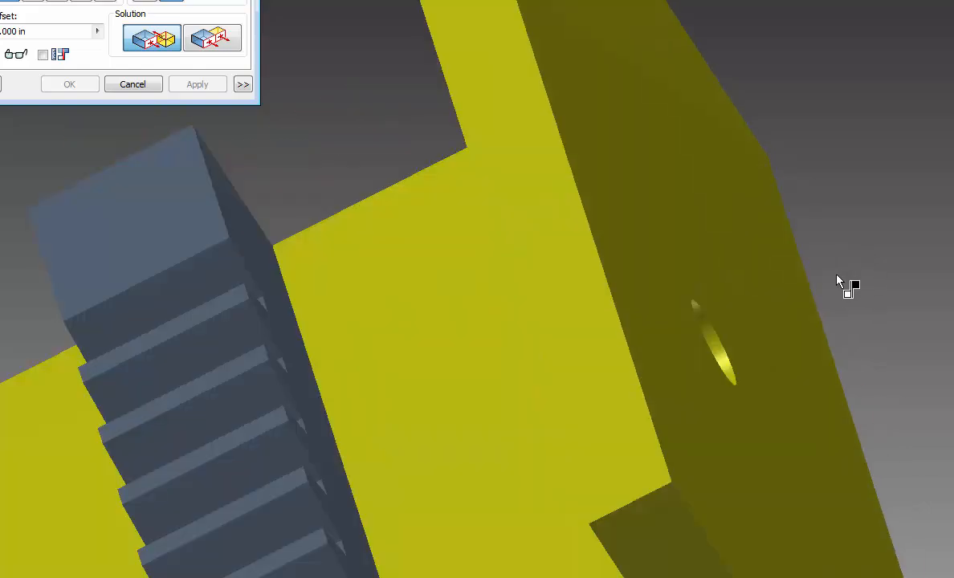
{"action": "left_click", "coordinate": [721, 353]}
{"action": "scroll", "coordinate": [883, 313], "scroll_direction": "down", "scroll_amount": 5}
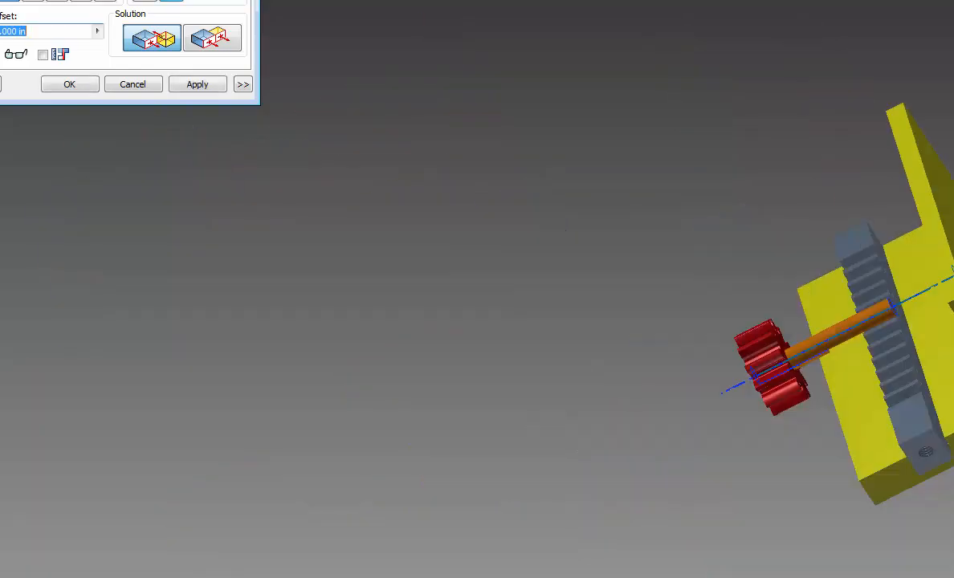
{"action": "left_click", "coordinate": [196, 86]}
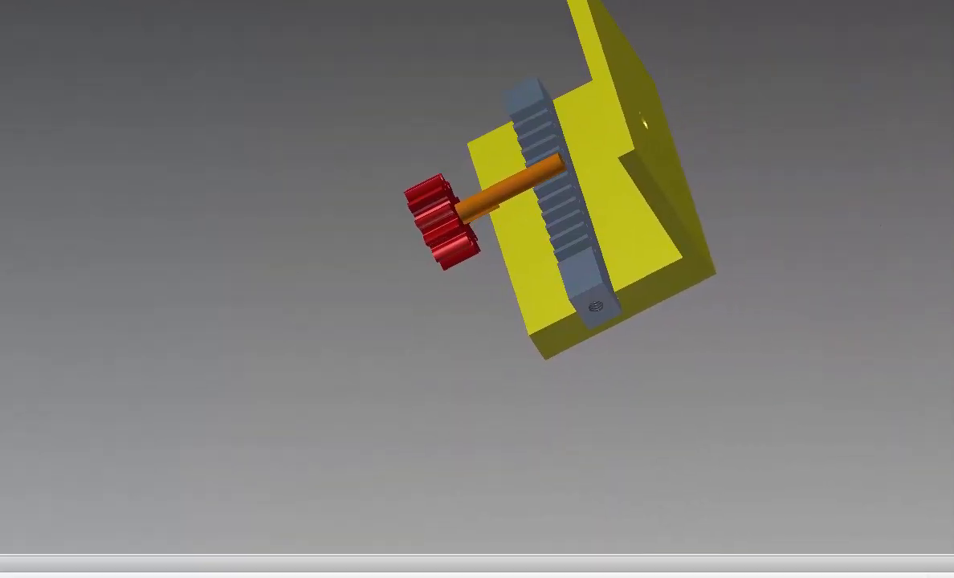
- Slide the spur gear and pin along the hole's axis until the pin passes through the base's upright wall
{"action": "left_click_drag", "start_coordinate": [401, 213], "coordinate": [514, 181]}
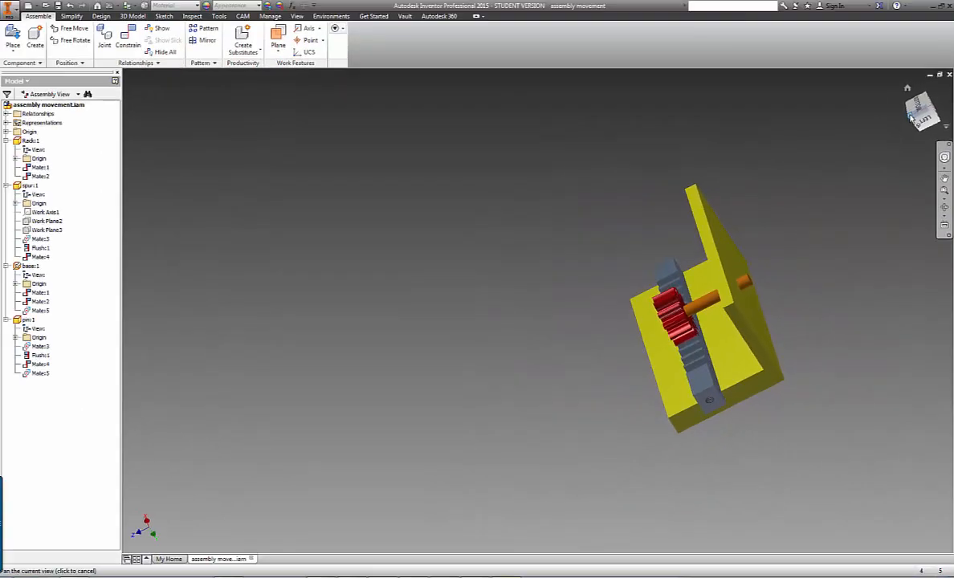
{"action": "mouse_move", "coordinate": [911, 117]}
{"action": "left_mouse_down"}
{"action": "mouse_move", "coordinate": [866, 113]}
{"action": "mouse_move", "coordinate": [853, 101]}
{"action": "left_mouse_up"}
{"action": "middle_click_drag", "start_coordinate": [693, 309], "coordinate": [686, 277], "text": "shift"}
{"action": "middle_click_drag", "start_coordinate": [742, 317], "coordinate": [751, 280], "text": "shift"}
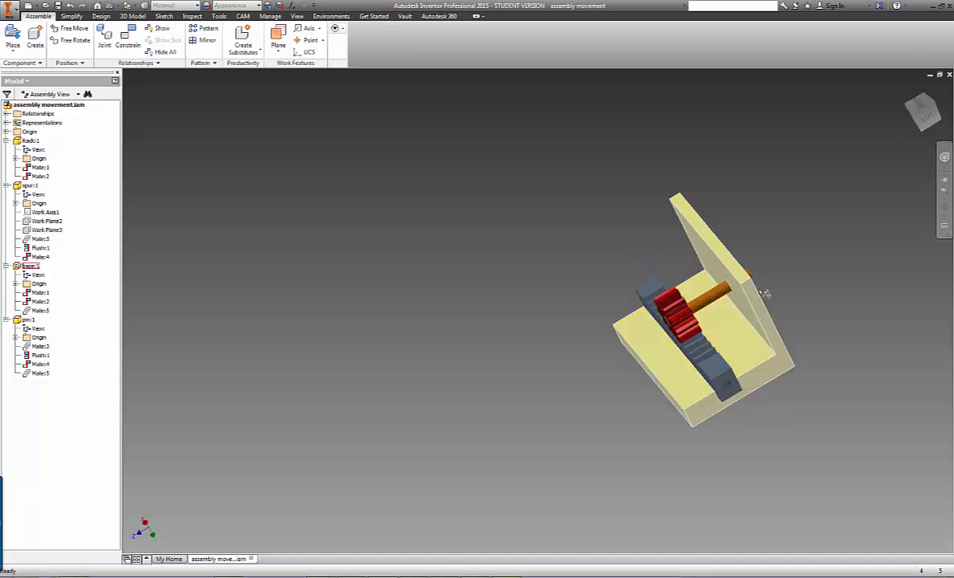
{"action": "left_click_drag", "start_coordinate": [919, 127], "coordinate": [882, 123]}
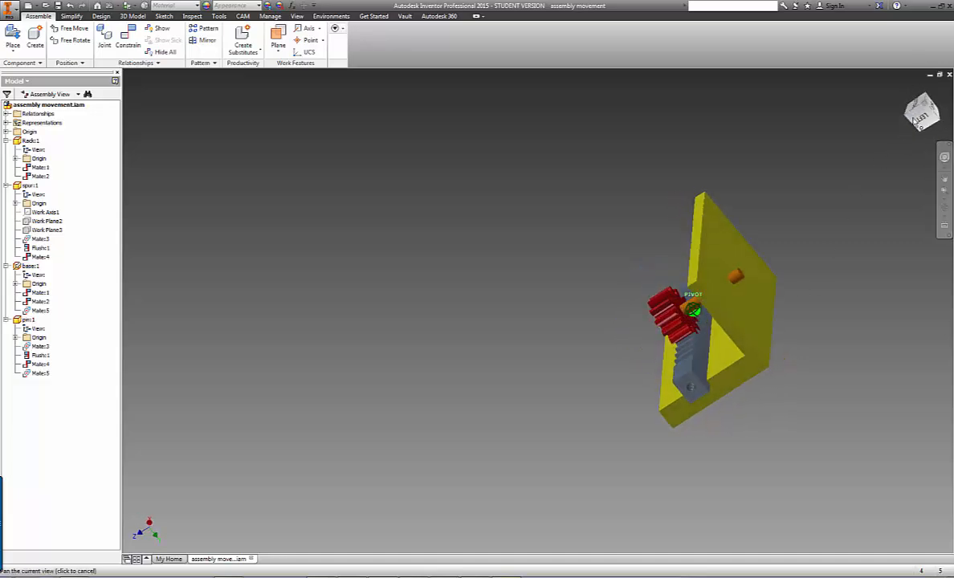
- Set up a Flush constraint between the pin's rear end face and the outer face of the base's upright wall
{"action": "left_click", "coordinate": [128, 36]}
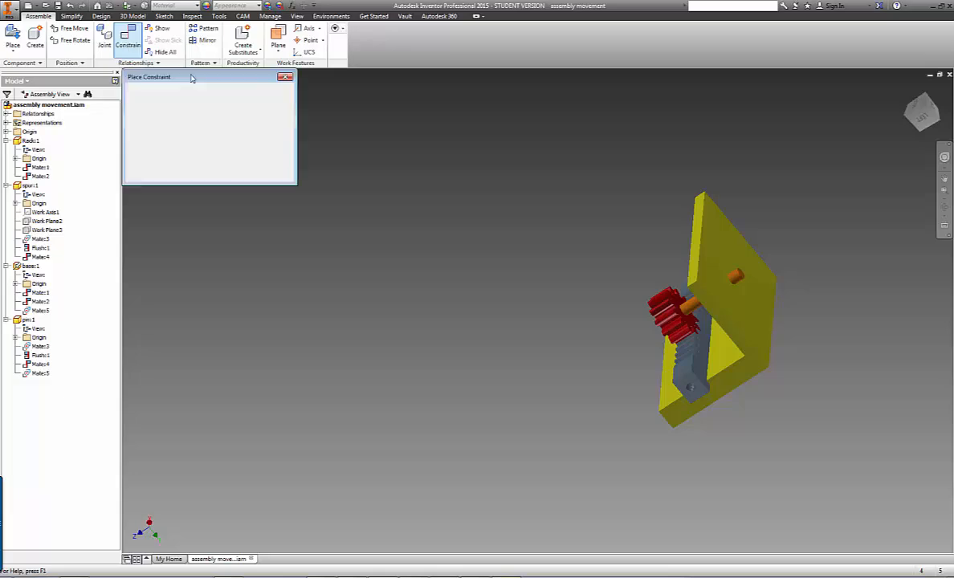
{"action": "scroll", "coordinate": [761, 254], "scroll_direction": "down", "scroll_amount": 6}
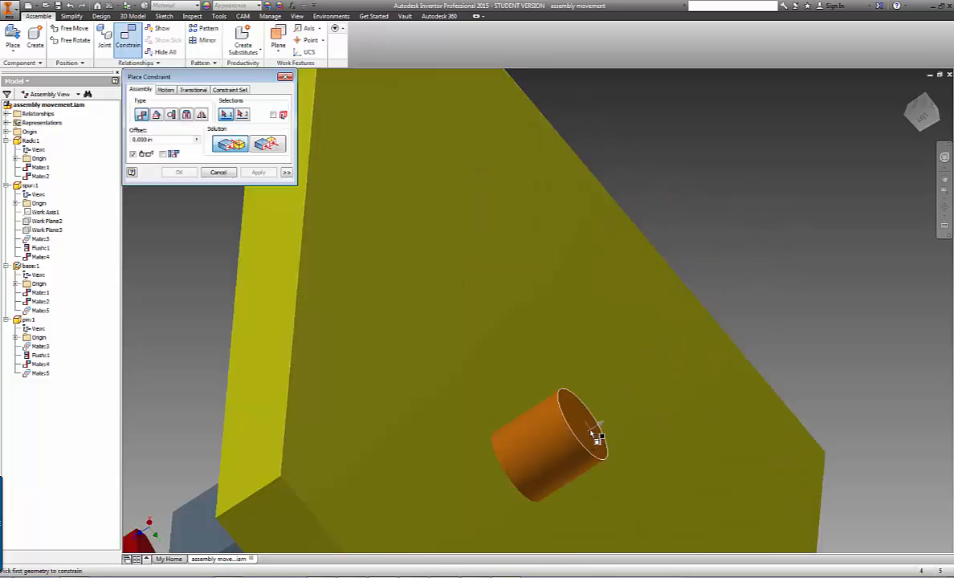
{"action": "left_click", "coordinate": [590, 416]}
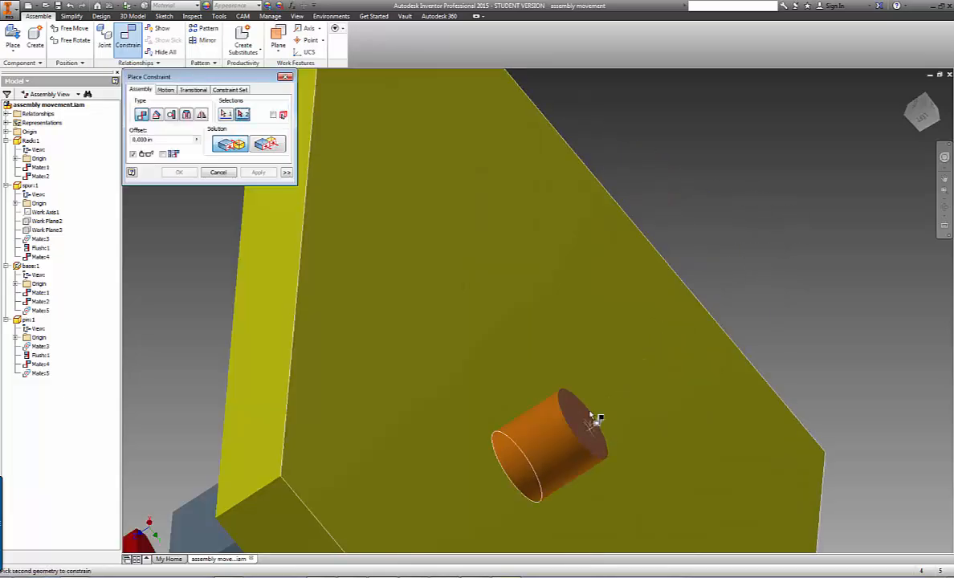
{"action": "left_click", "coordinate": [522, 323]}
{"action": "left_click", "coordinate": [268, 144]}
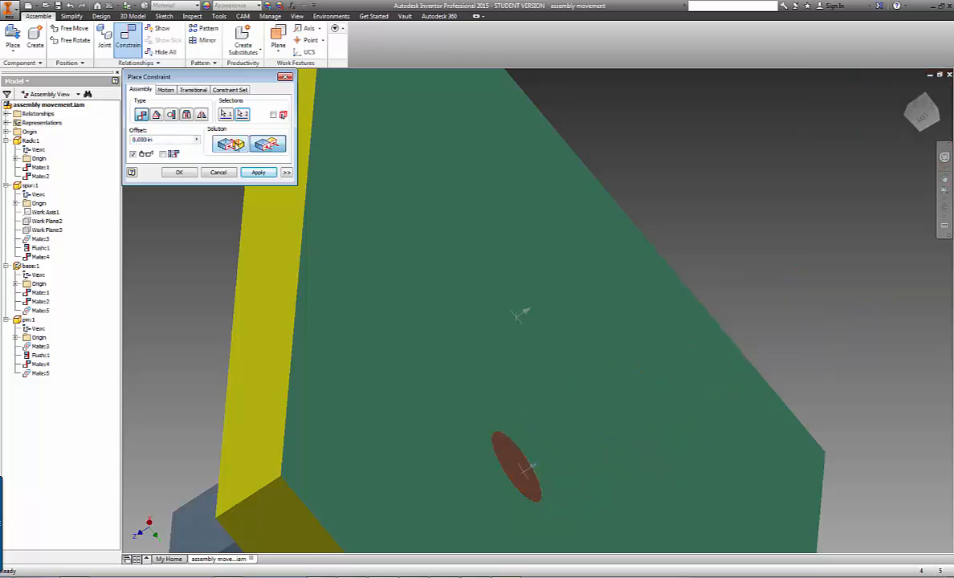
{"action": "left_click", "coordinate": [230, 144]}
{"action": "left_click", "coordinate": [268, 144]}
- Try a .50 in offset for the flush constraint and check the pin's position from the side
{"action": "left_click_drag", "start_coordinate": [159, 139], "coordinate": [113, 145]}
{"action": "type", "text": ".50"}
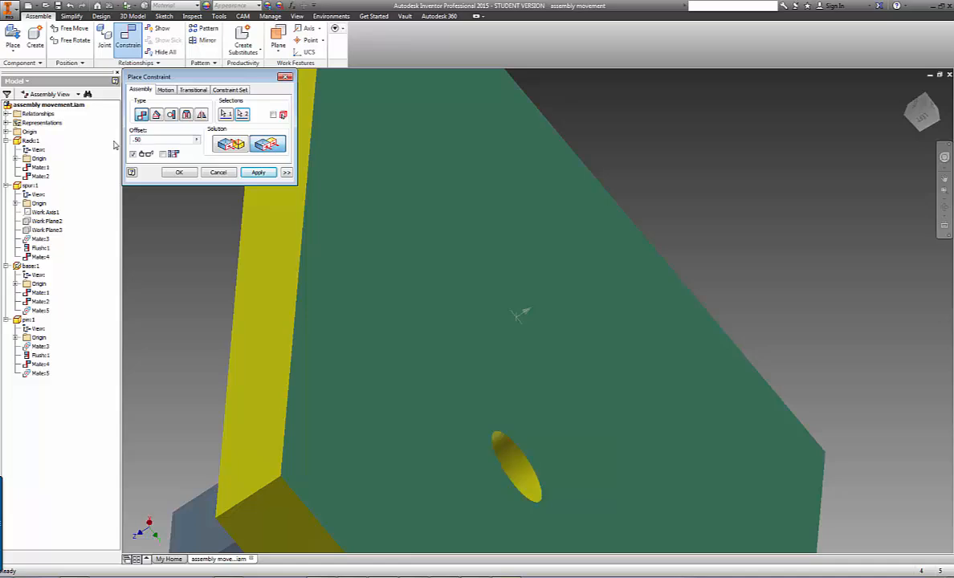
{"action": "scroll", "coordinate": [794, 209], "scroll_direction": "down", "scroll_amount": 5}
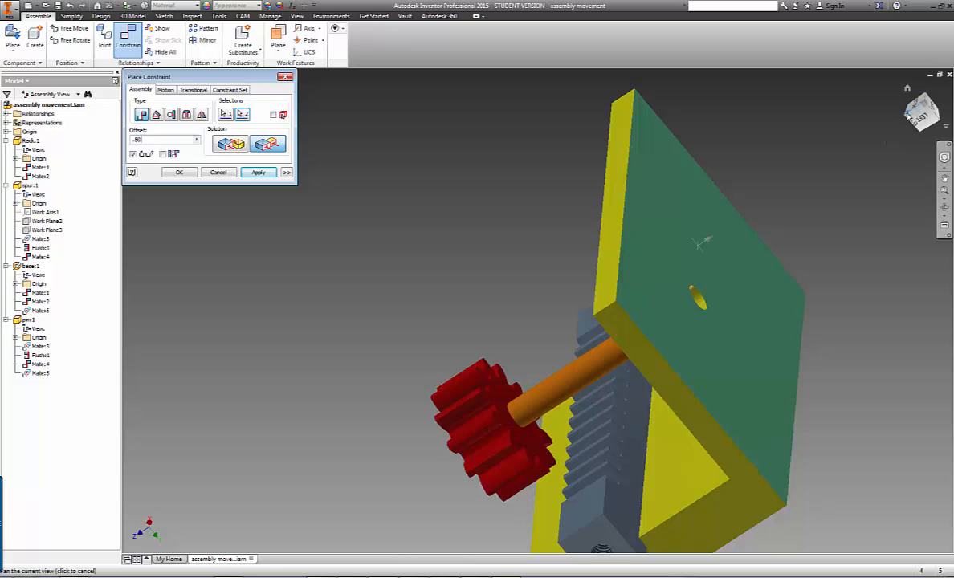
{"action": "left_click_drag", "start_coordinate": [914, 121], "coordinate": [950, 126]}
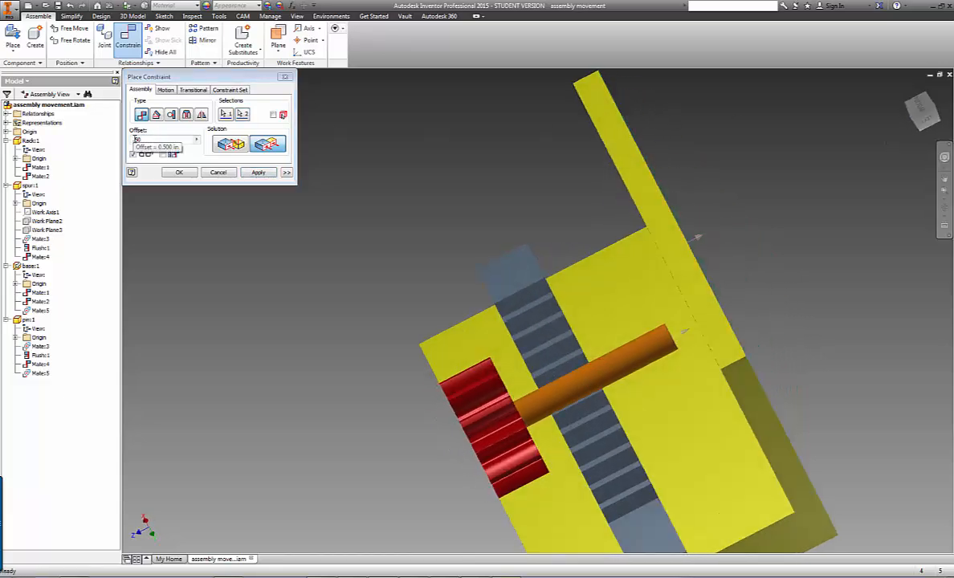
- Set the flush offset to -.25 in, lining the spur gear up over the rack, and apply the constraint
{"action": "left_click", "coordinate": [133, 140]}
{"action": "type", "text": "-"}
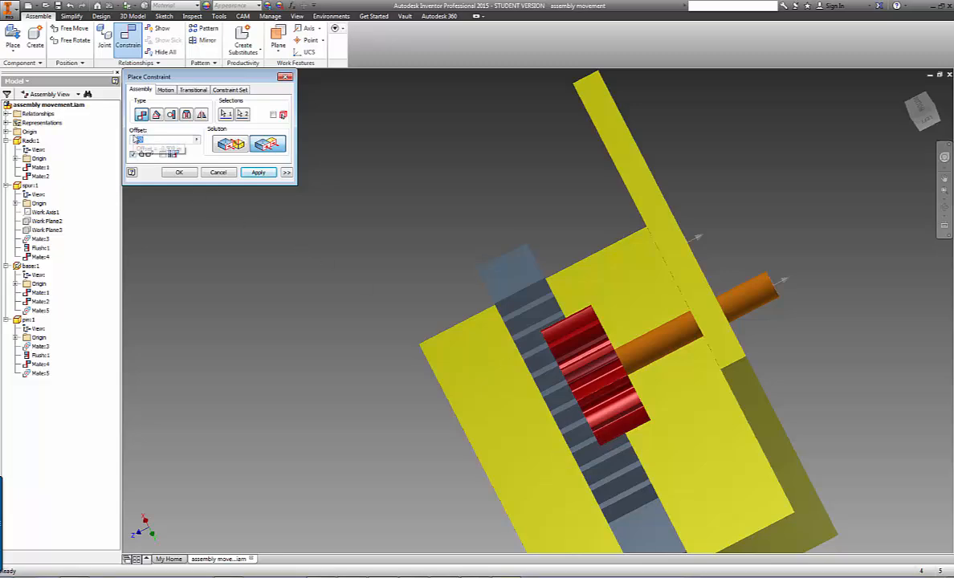
{"action": "type", "text": "7"}
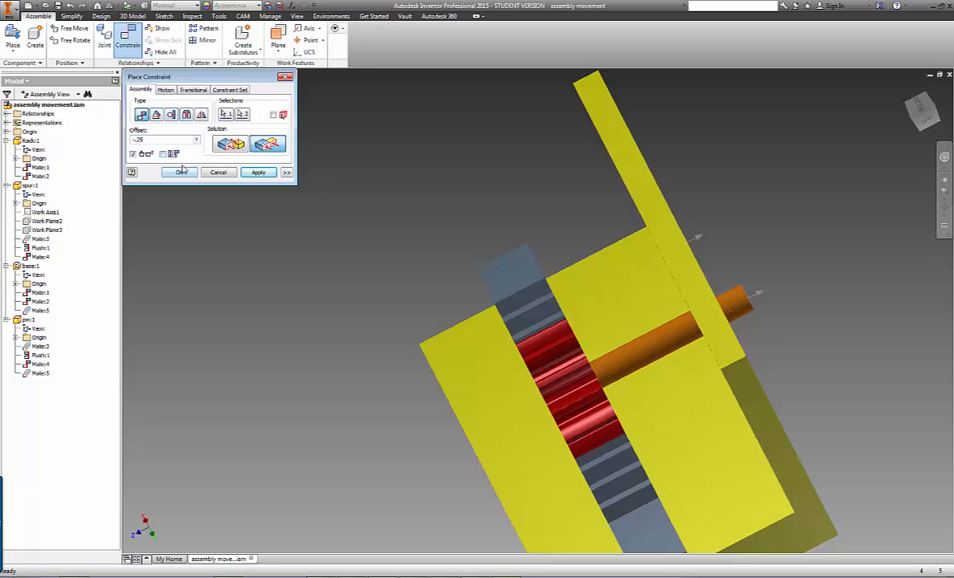
{"action": "left_click", "coordinate": [255, 173]}
{"action": "left_click", "coordinate": [189, 115]}
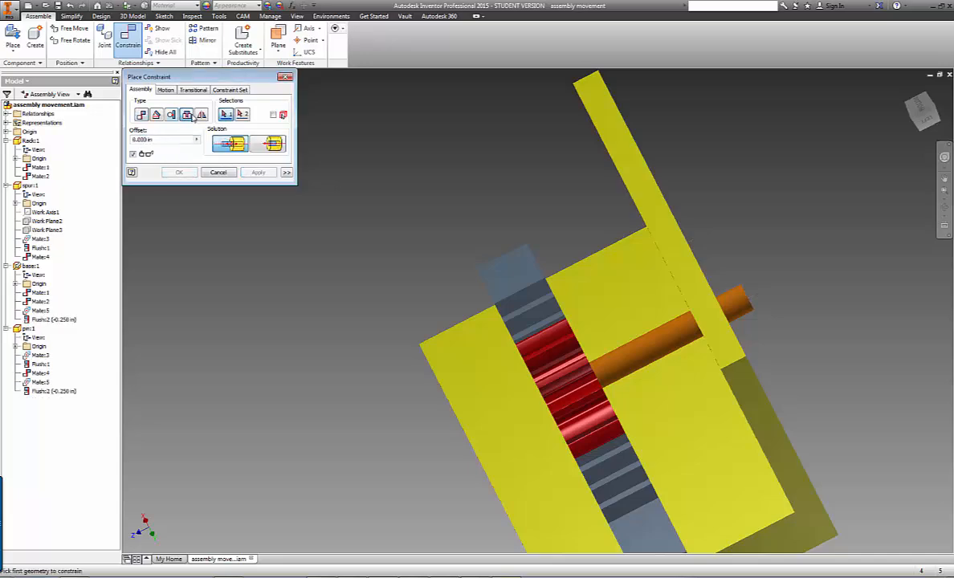
{"action": "left_click_drag", "start_coordinate": [166, 141], "coordinate": [130, 141]}
{"action": "left_click", "coordinate": [217, 173]}
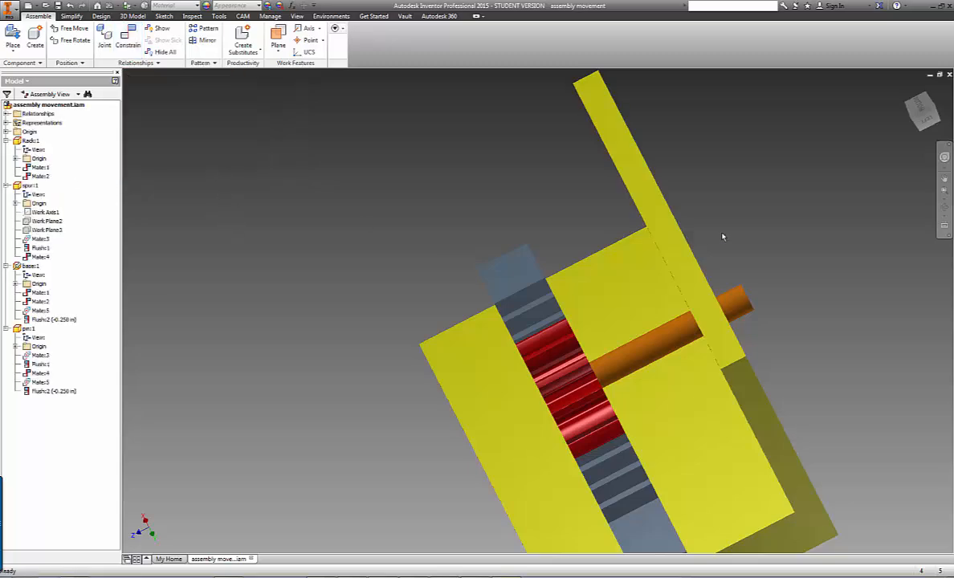
{"action": "left_click_drag", "start_coordinate": [920, 114], "coordinate": [890, 171]}
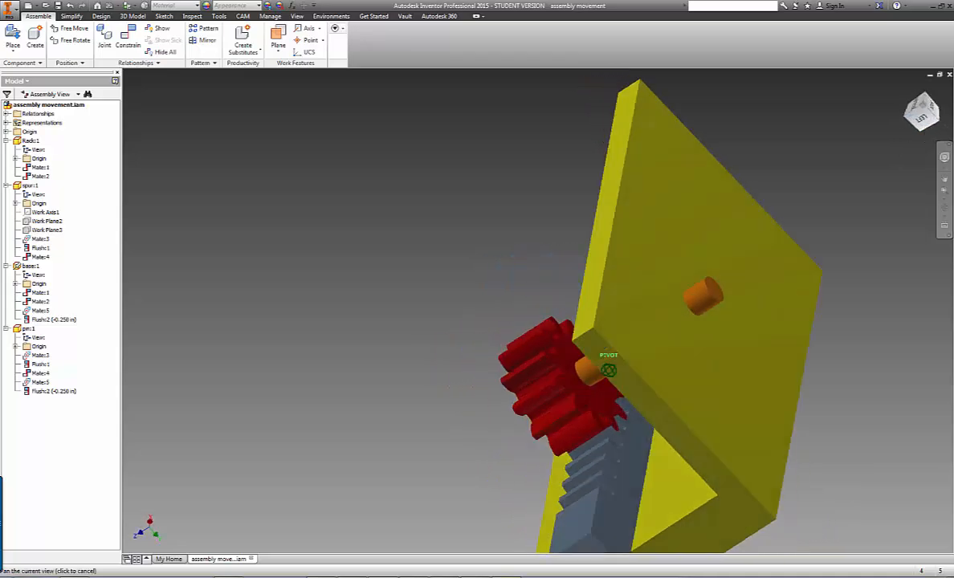
{"action": "left_click", "coordinate": [712, 301]}
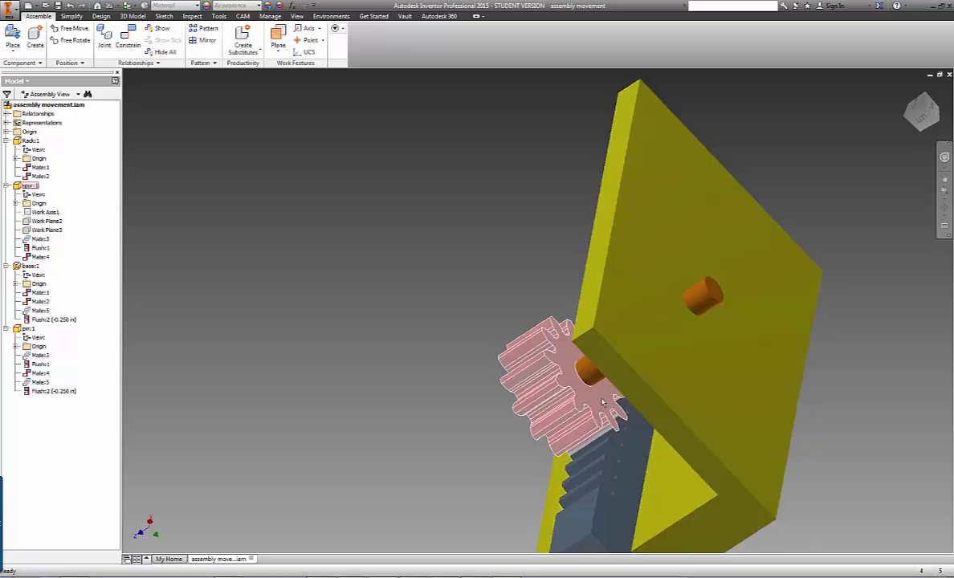
{"action": "mouse_move", "coordinate": [603, 402]}
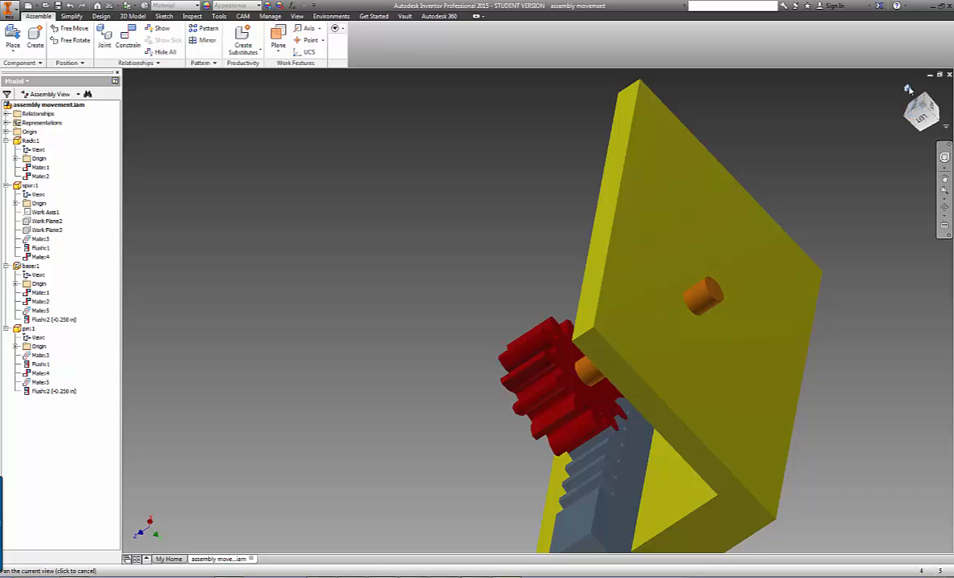
- Rotate the spur gear from the front view until its lower teeth mesh by eye with the gaps between the rack's teeth
{"action": "left_click", "coordinate": [907, 88]}
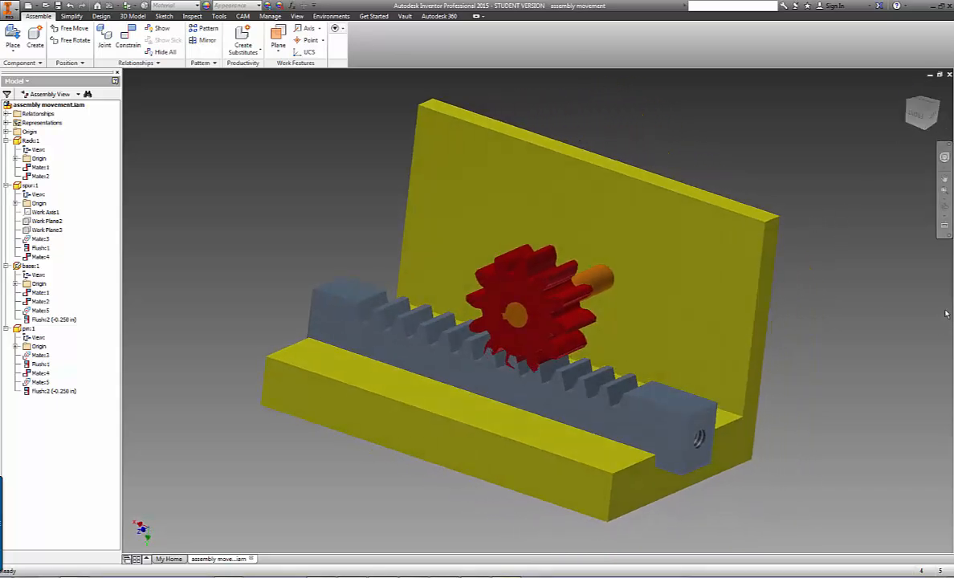
{"action": "left_click", "coordinate": [918, 117]}
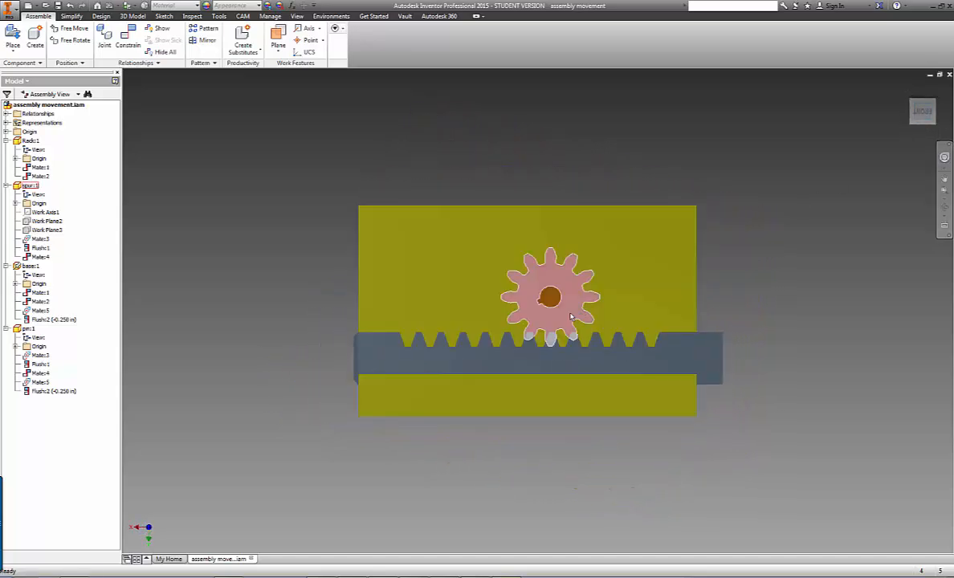
{"action": "mouse_move", "coordinate": [581, 306]}
{"action": "left_mouse_down"}
{"action": "mouse_move", "coordinate": [569, 276]}
{"action": "mouse_move", "coordinate": [576, 300]}
{"action": "left_mouse_up"}
{"action": "left_click_drag", "start_coordinate": [577, 299], "coordinate": [574, 298]}
{"action": "scroll", "coordinate": [574, 298], "scroll_direction": "down", "scroll_amount": 5}
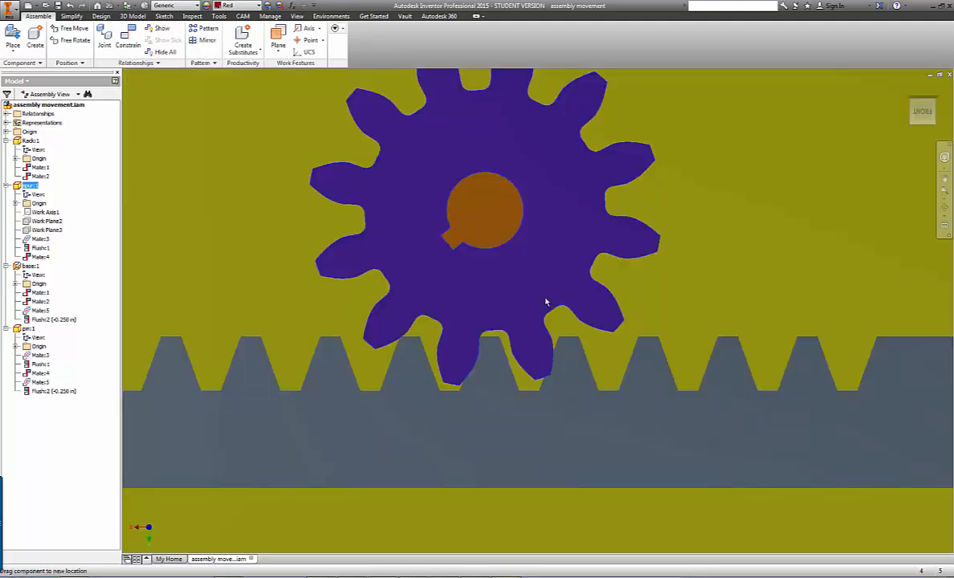
{"action": "left_click_drag", "start_coordinate": [545, 302], "coordinate": [543, 306]}
{"action": "scroll", "coordinate": [559, 375], "scroll_direction": "down", "scroll_amount": 4}
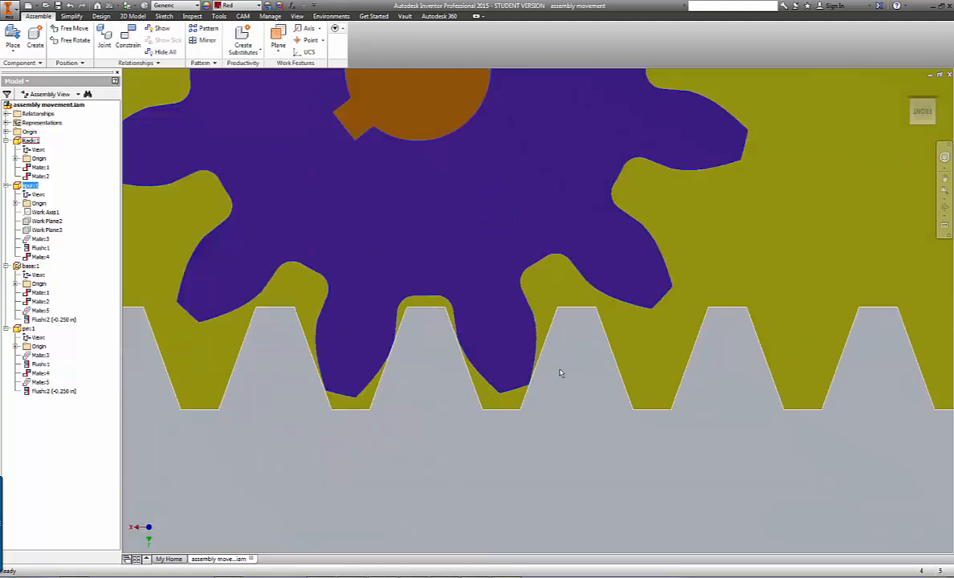
{"action": "scroll", "coordinate": [553, 374], "scroll_direction": "up", "scroll_amount": 4}
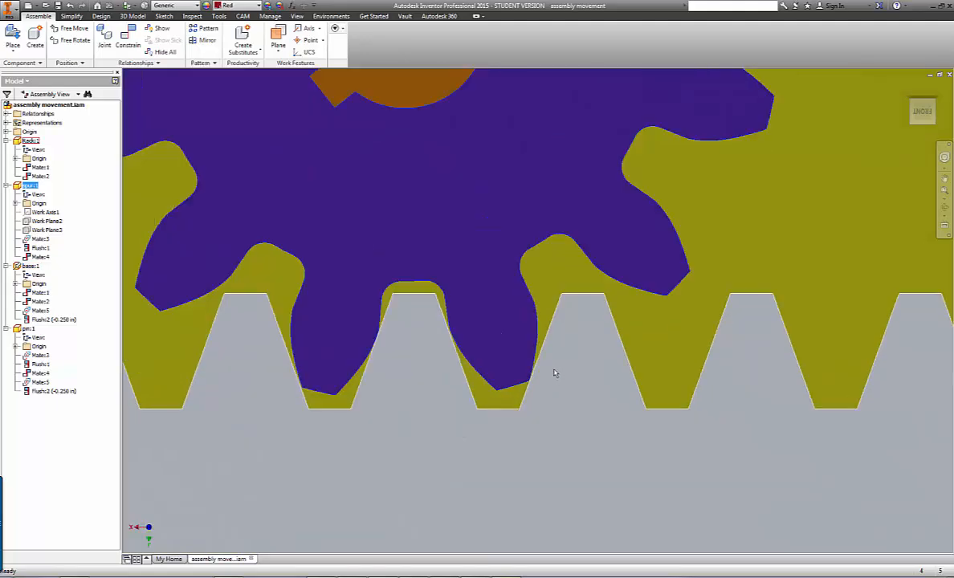
{"action": "left_click", "coordinate": [366, 225]}
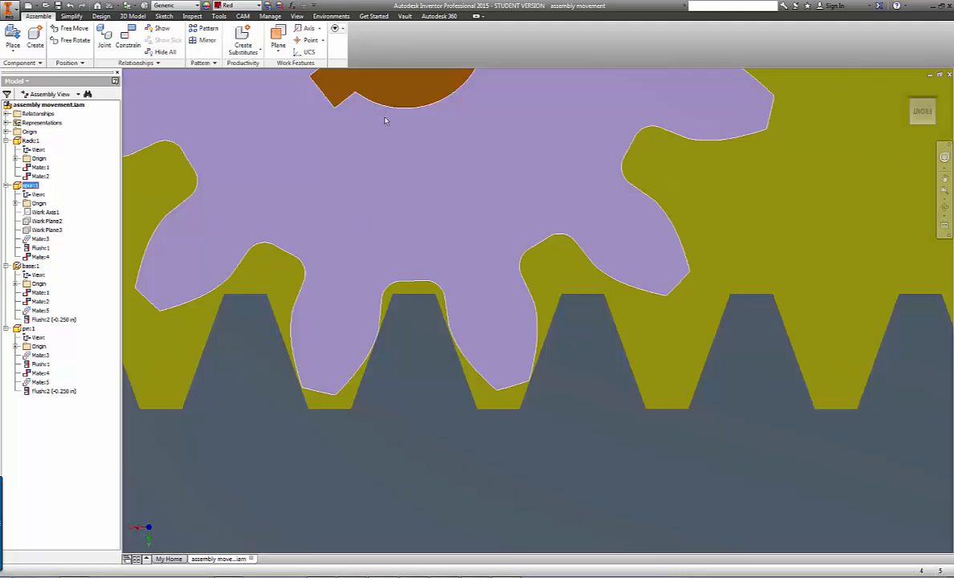
- Nudge the spur gear's rotation slightly so its two lower teeth sit more evenly around the rack tooth between them
{"action": "scroll", "coordinate": [443, 145], "scroll_direction": "up", "scroll_amount": 5}
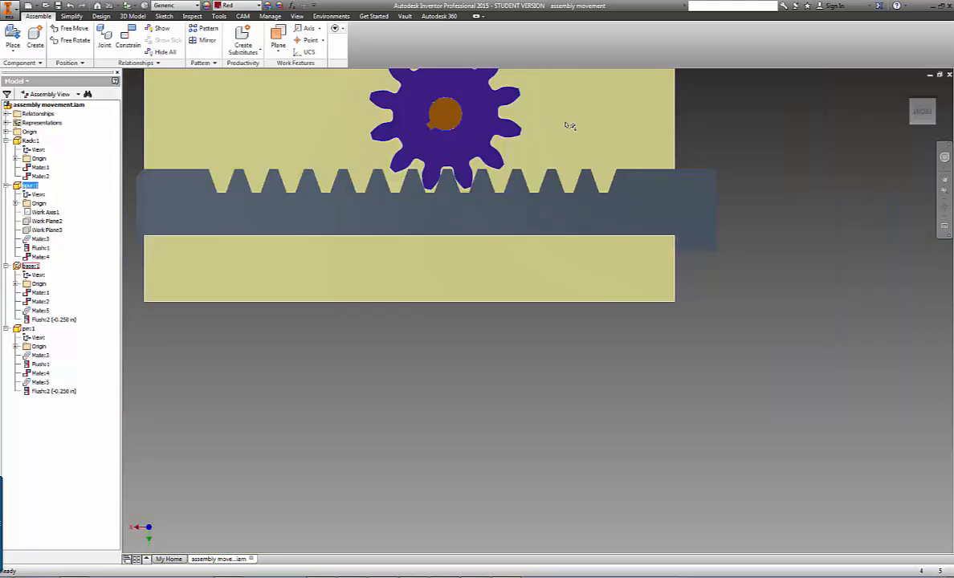
{"action": "middle_click_drag", "start_coordinate": [485, 128], "coordinate": [503, 199]}
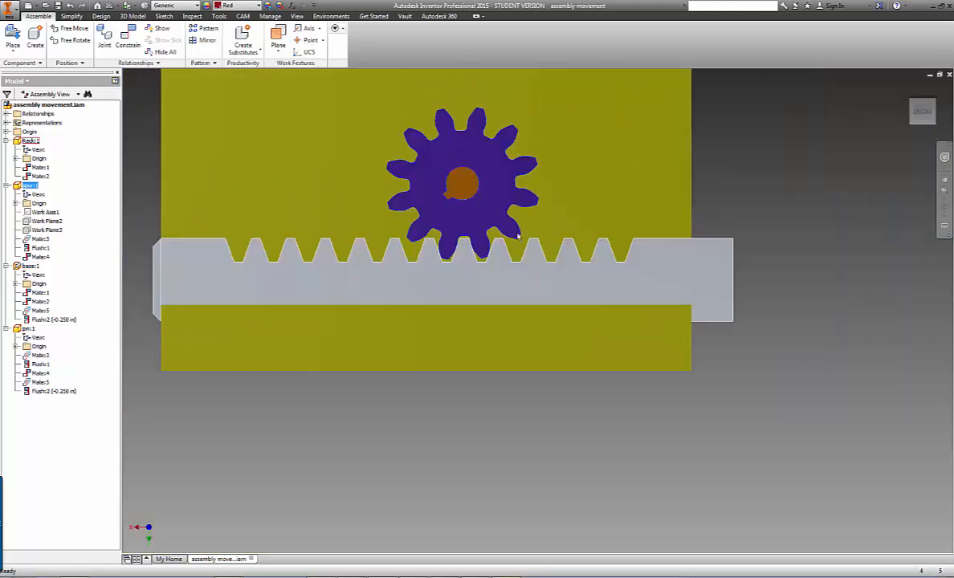
{"action": "scroll", "coordinate": [487, 220], "scroll_direction": "down", "scroll_amount": 8}
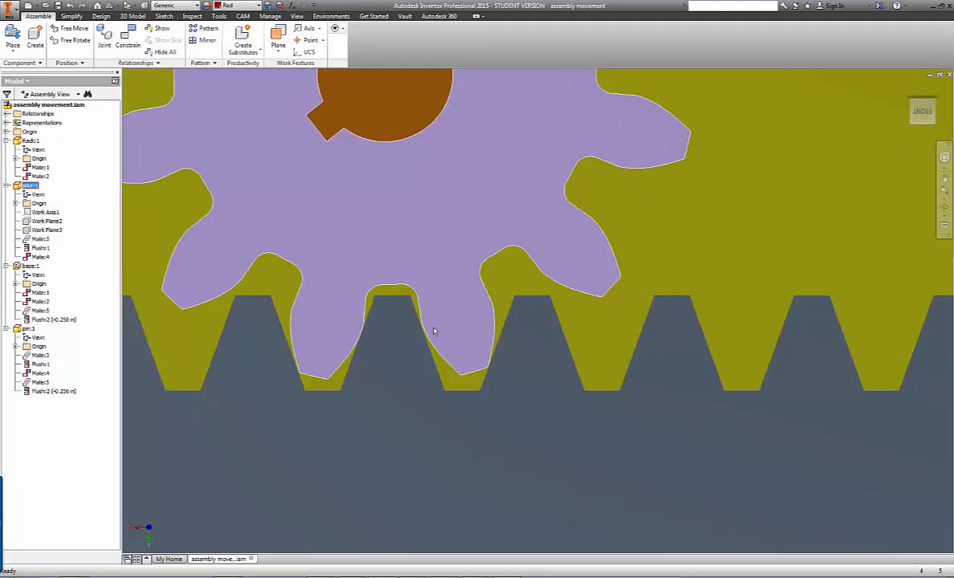
{"action": "scroll", "coordinate": [434, 330], "scroll_direction": "up", "scroll_amount": 3}
{"action": "scroll", "coordinate": [431, 332], "scroll_direction": "up", "scroll_amount": 3}
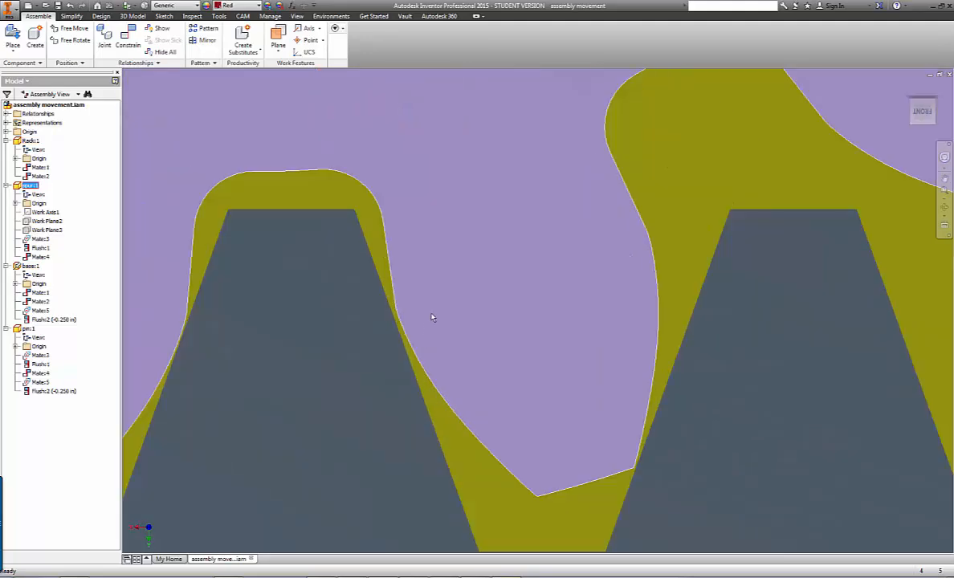
{"action": "left_click", "coordinate": [432, 319]}
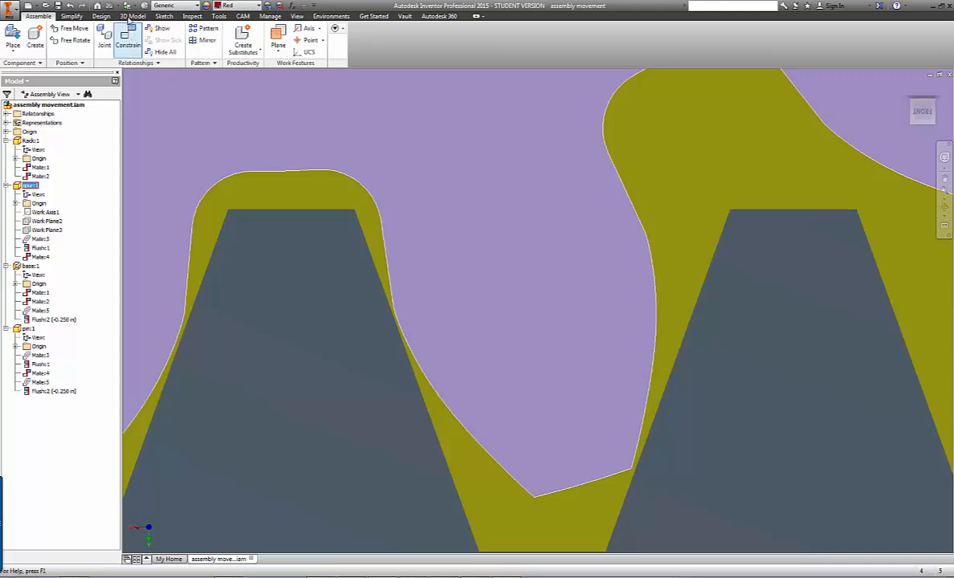
- Measure the distance between the root of the spur gear's lower tooth gap and the top edge of the rack tooth inside it
{"action": "left_click", "coordinate": [191, 16]}
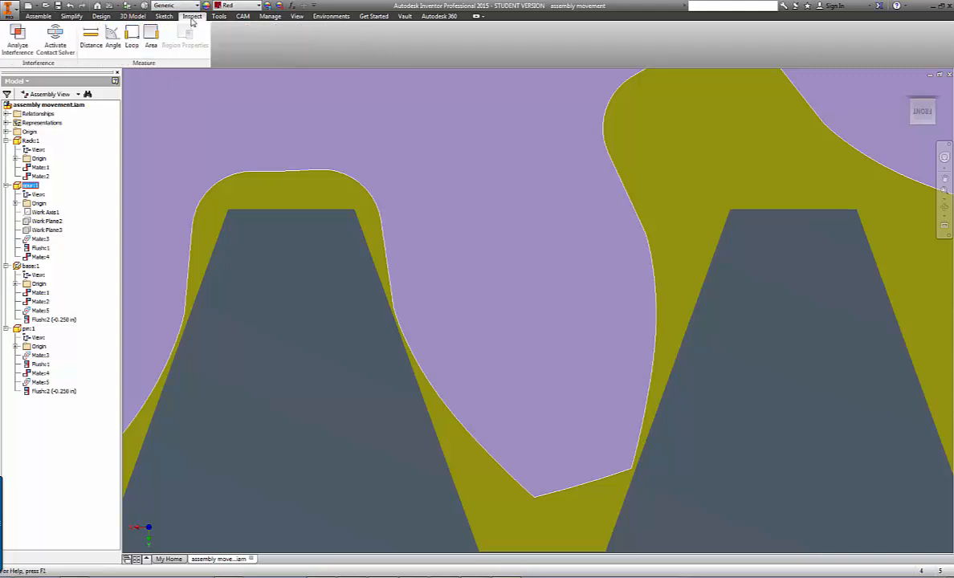
{"action": "left_click", "coordinate": [90, 38]}
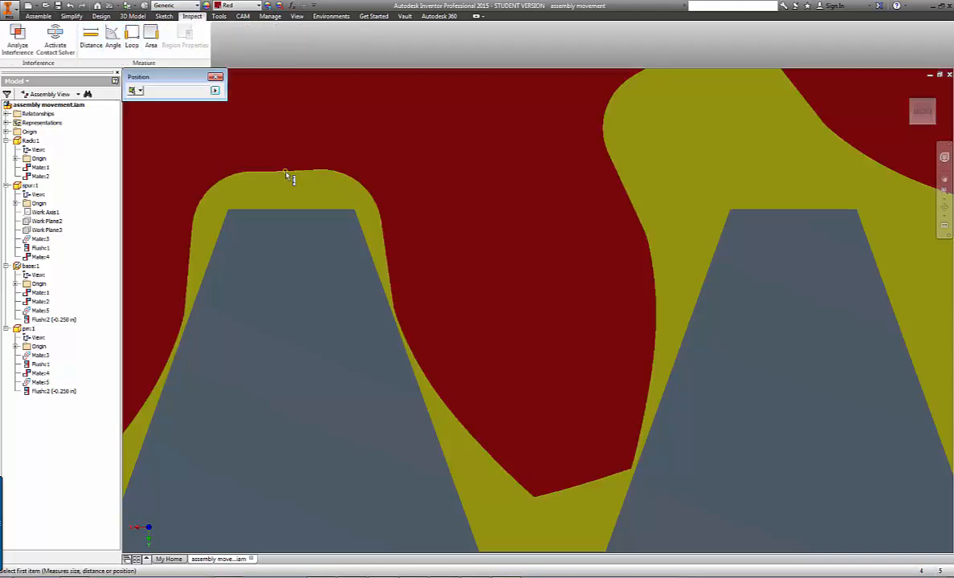
{"action": "left_click", "coordinate": [286, 170]}
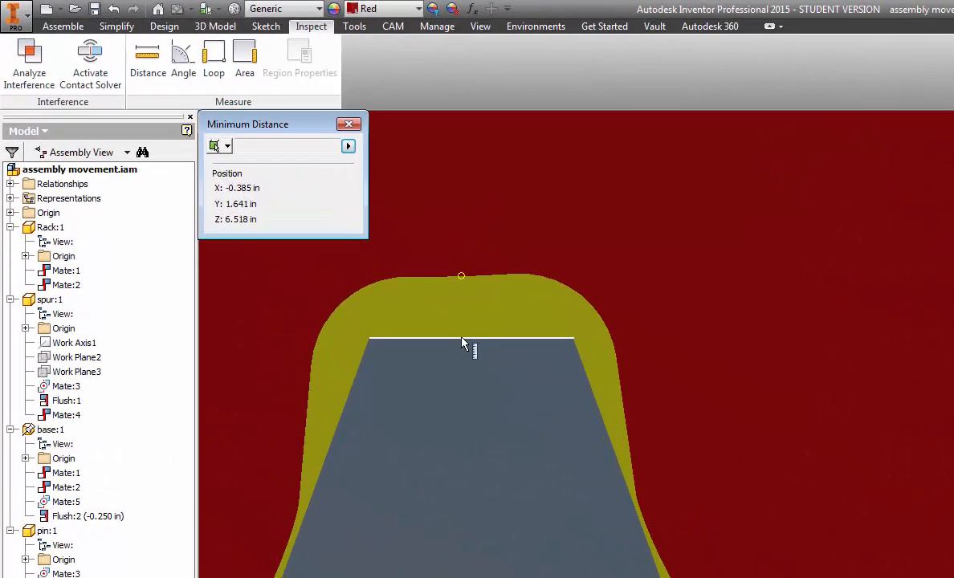
{"action": "left_click", "coordinate": [322, 237]}
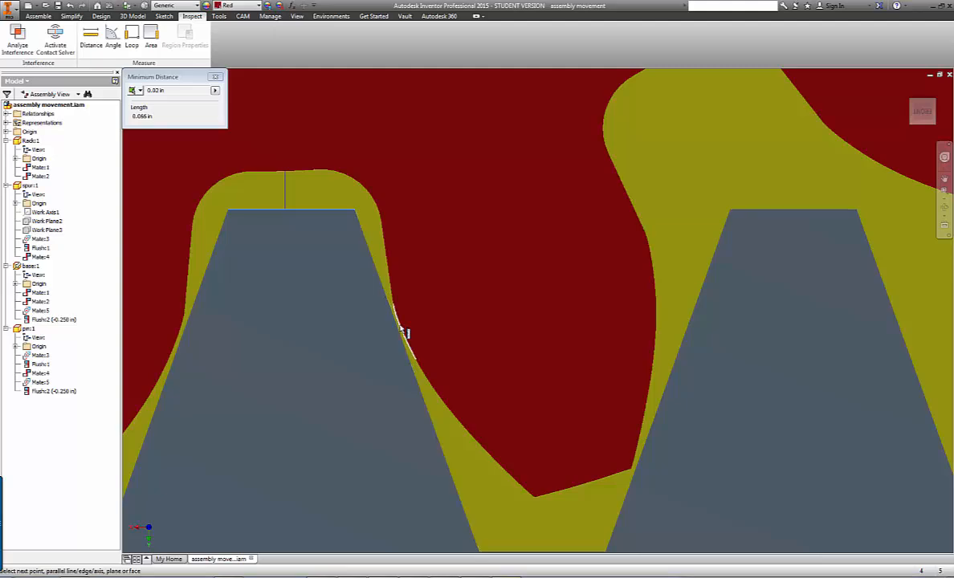
- Measure the clearance from the gear tooth's flank to the adjacent rack flank, and from its tip corner to the next rack tooth
{"action": "left_click", "coordinate": [402, 330]}
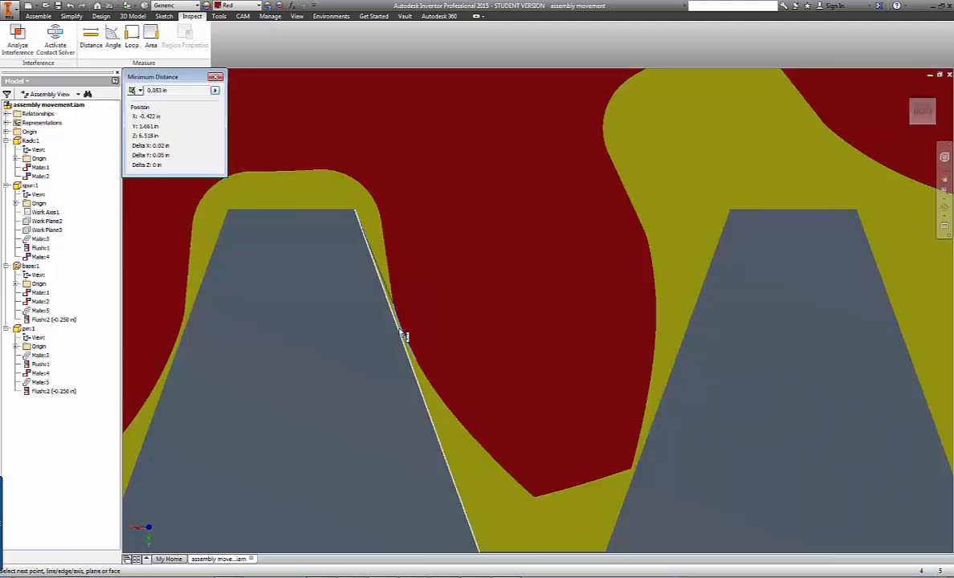
{"action": "left_click", "coordinate": [400, 332]}
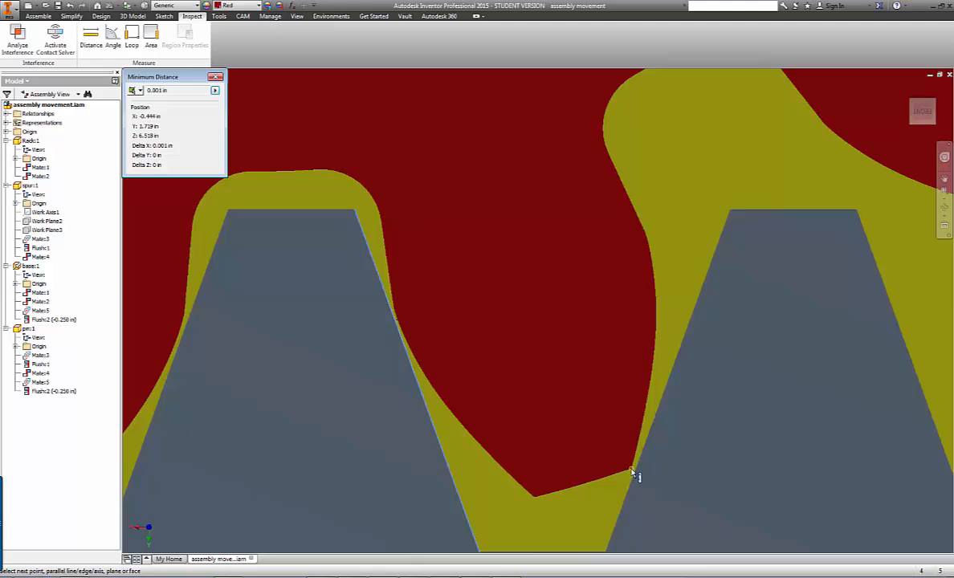
{"action": "left_click", "coordinate": [632, 470]}
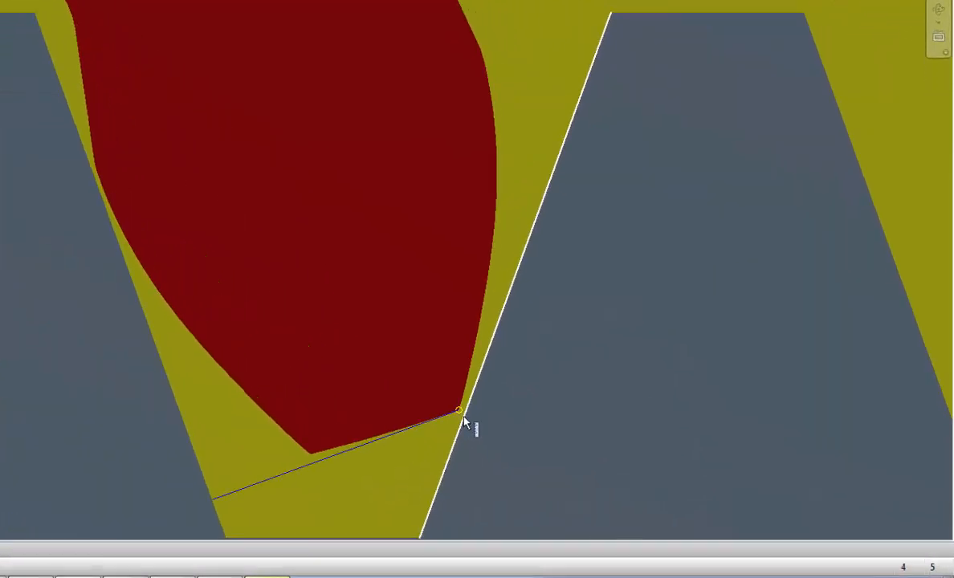
{"action": "left_click", "coordinate": [562, 450]}
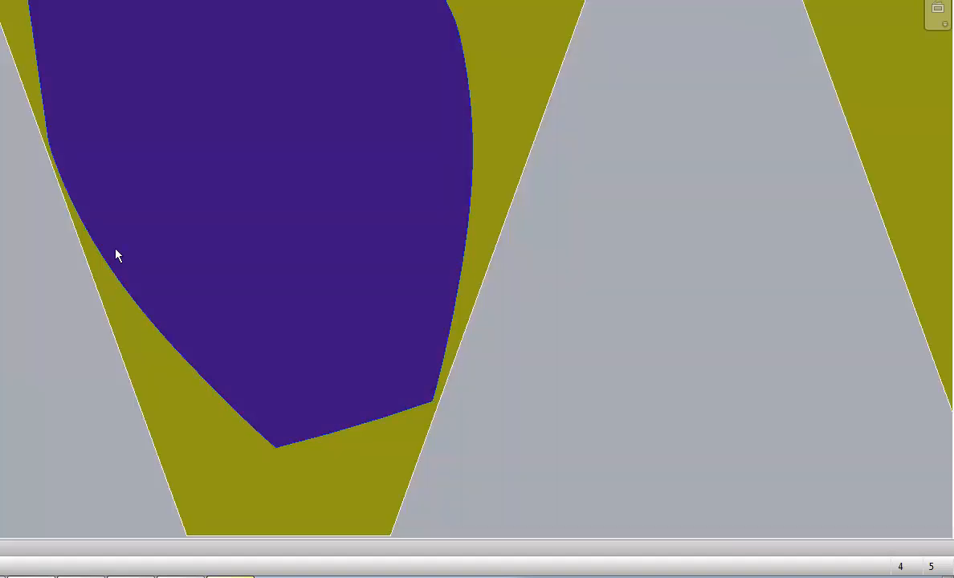
- Check the gear mesh at close range and fine-tune the spur gear's rotation so its lower teeth clear the rack's flanks
{"action": "left_click", "coordinate": [270, 366]}
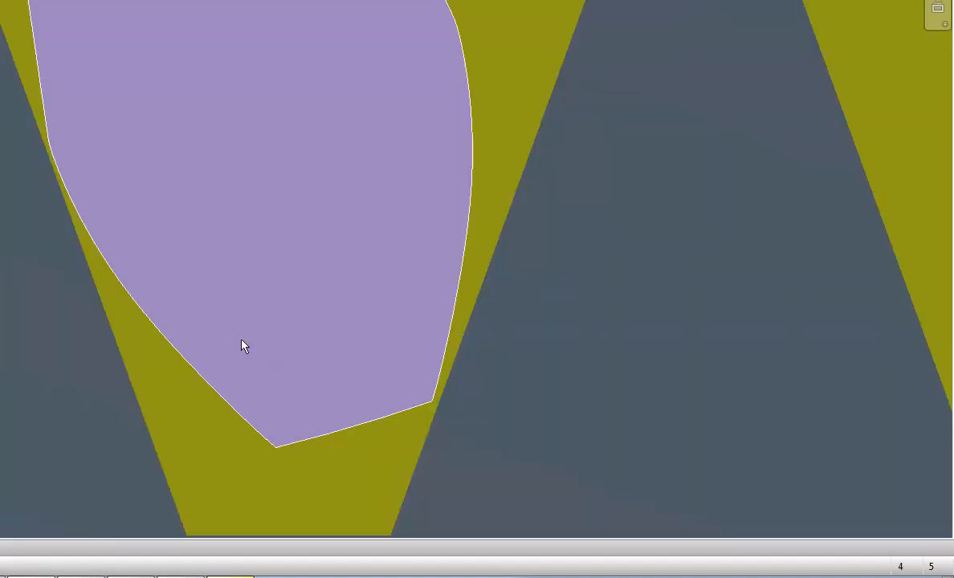
{"action": "scroll", "coordinate": [297, 208], "scroll_direction": "down", "scroll_amount": 5}
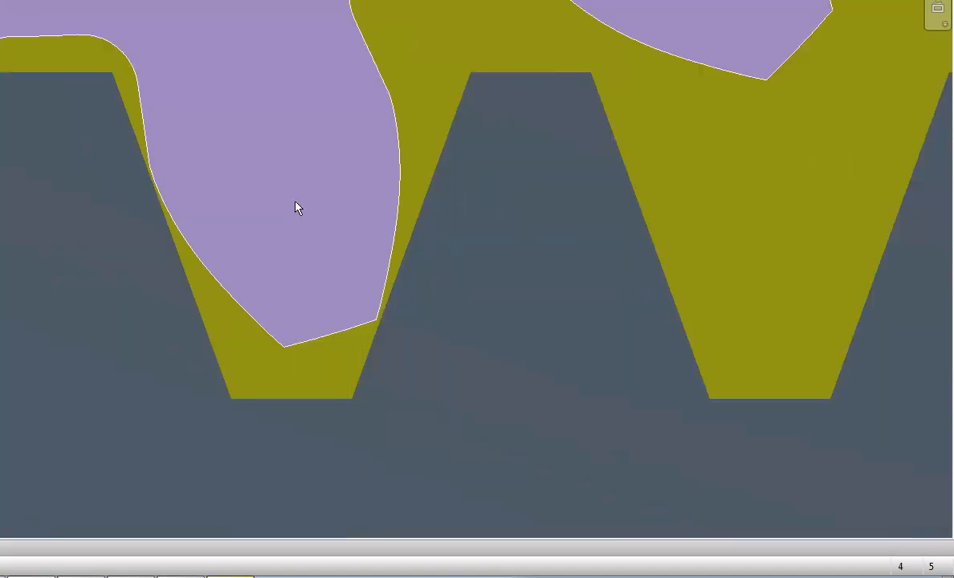
{"action": "scroll", "coordinate": [297, 208], "scroll_direction": "down", "scroll_amount": 3}
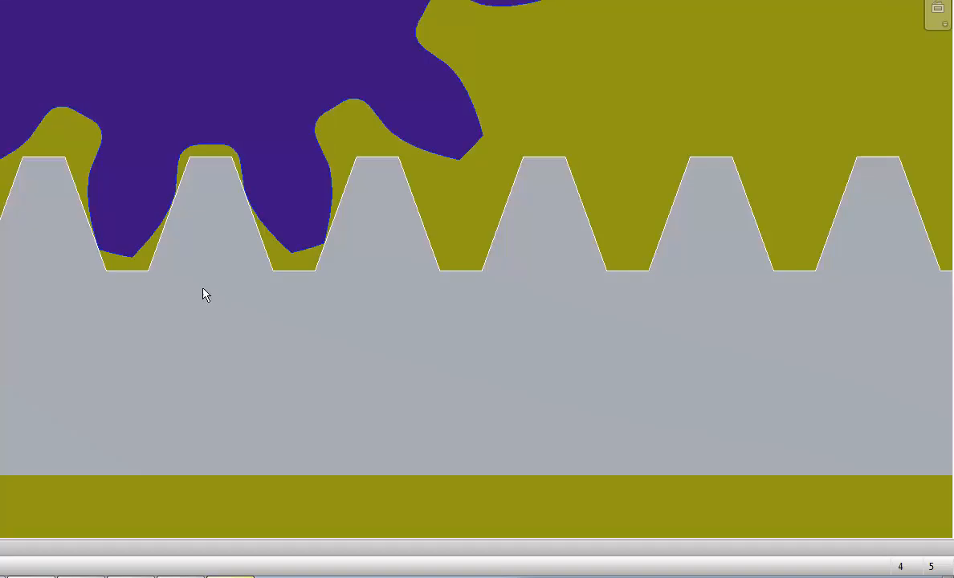
{"action": "scroll", "coordinate": [219, 346], "scroll_direction": "up", "scroll_amount": 2}
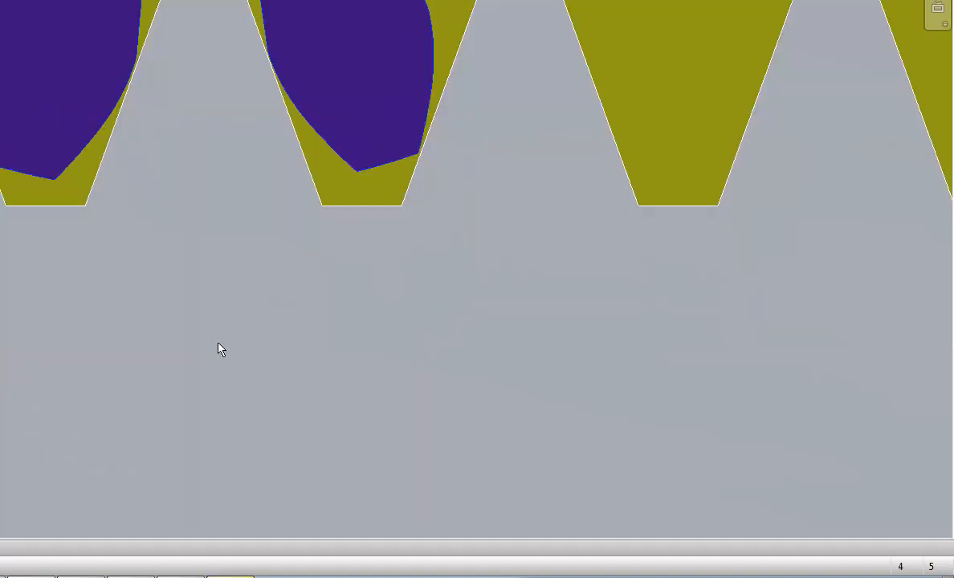
{"action": "scroll", "coordinate": [225, 345], "scroll_direction": "down", "scroll_amount": 8}
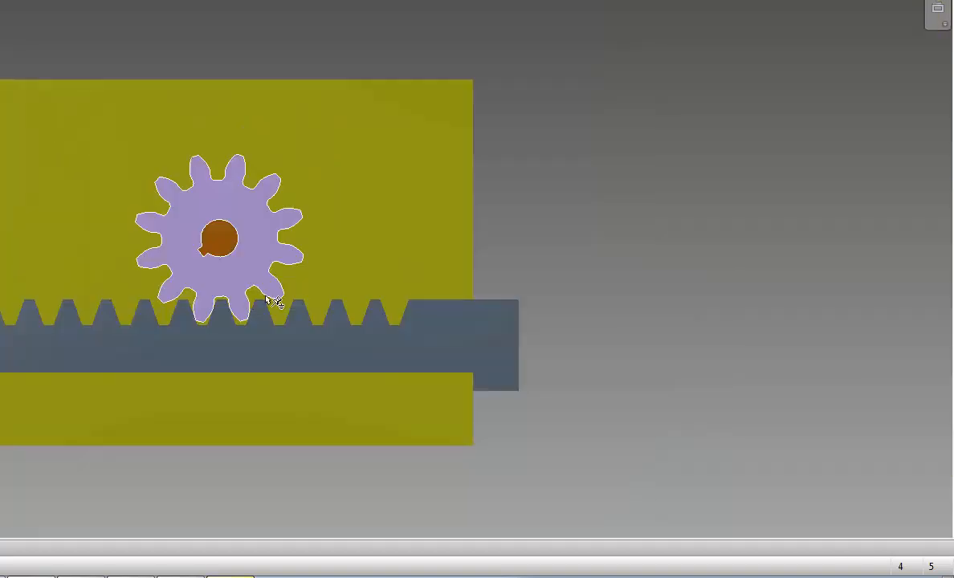
{"action": "scroll", "coordinate": [233, 314], "scroll_direction": "up", "scroll_amount": 10}
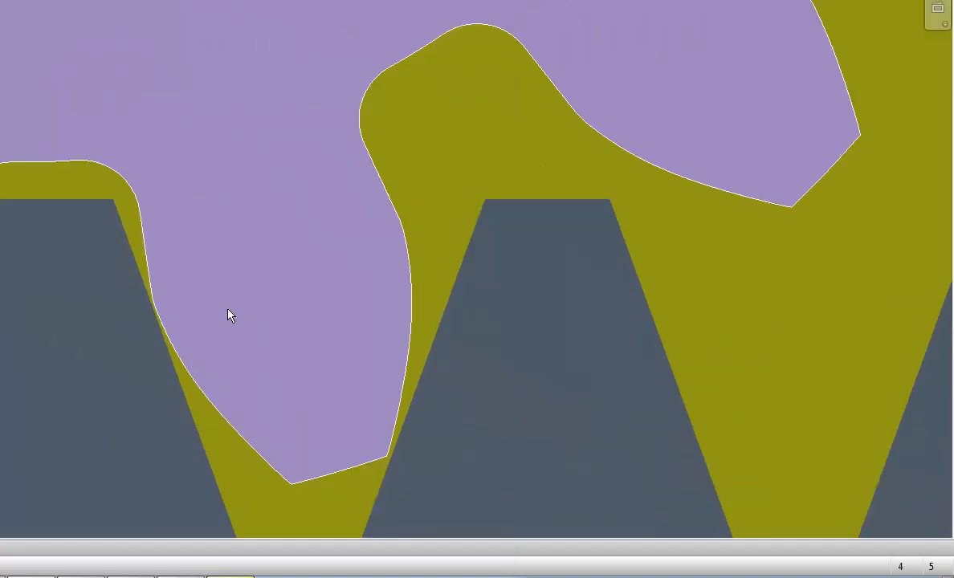
{"action": "scroll", "coordinate": [229, 313], "scroll_direction": "down", "scroll_amount": 2}
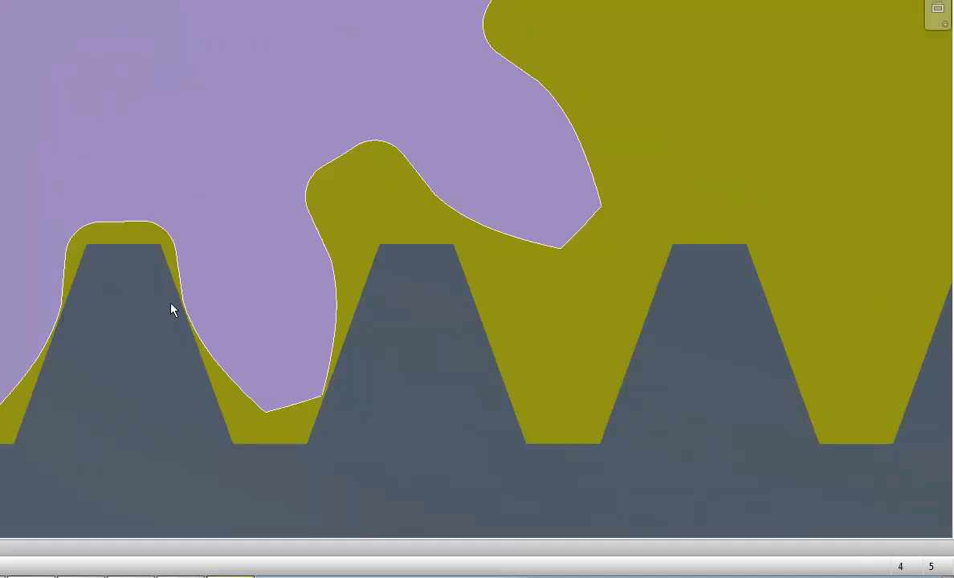
{"action": "left_click", "coordinate": [217, 265]}
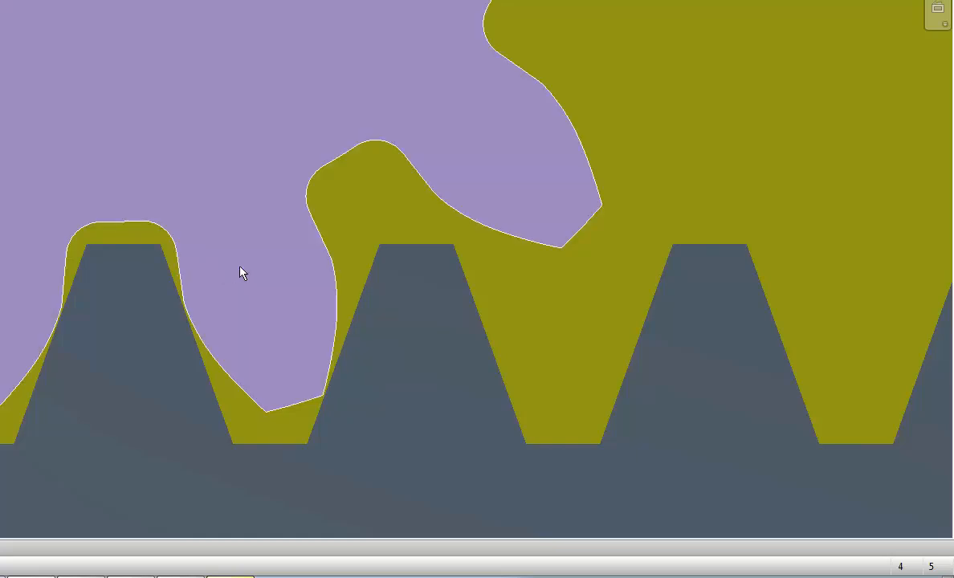
- Rotate the spur gear again and realign its lower teeth by eye with the gaps between the rack's teeth
{"action": "scroll", "coordinate": [240, 267], "scroll_direction": "up", "scroll_amount": 5}
{"action": "scroll", "coordinate": [239, 268], "scroll_direction": "down", "scroll_amount": 9}
{"action": "scroll", "coordinate": [239, 275], "scroll_direction": "down", "scroll_amount": 3}
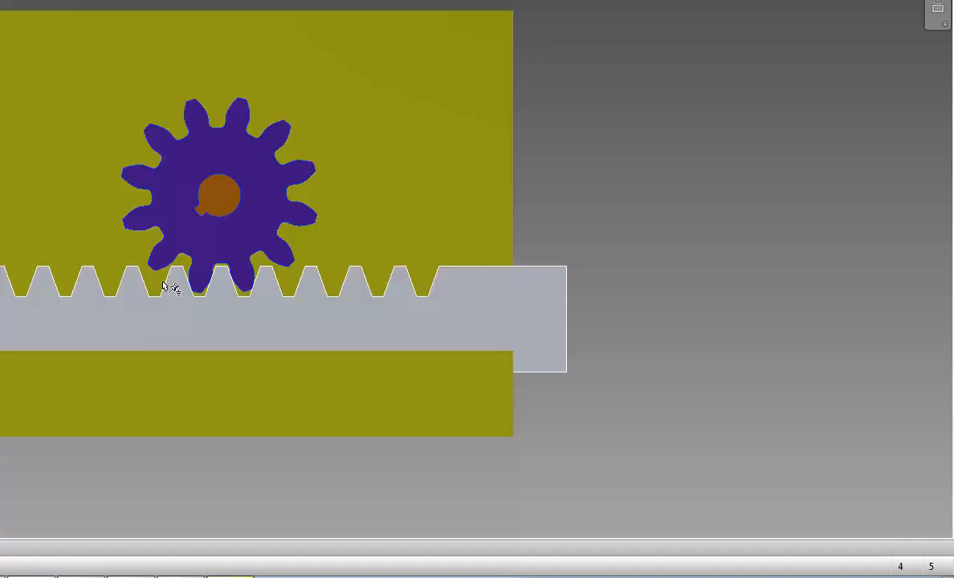
{"action": "left_click_drag", "start_coordinate": [265, 165], "coordinate": [230, 287]}
{"action": "scroll", "coordinate": [230, 286], "scroll_direction": "up", "scroll_amount": 5}
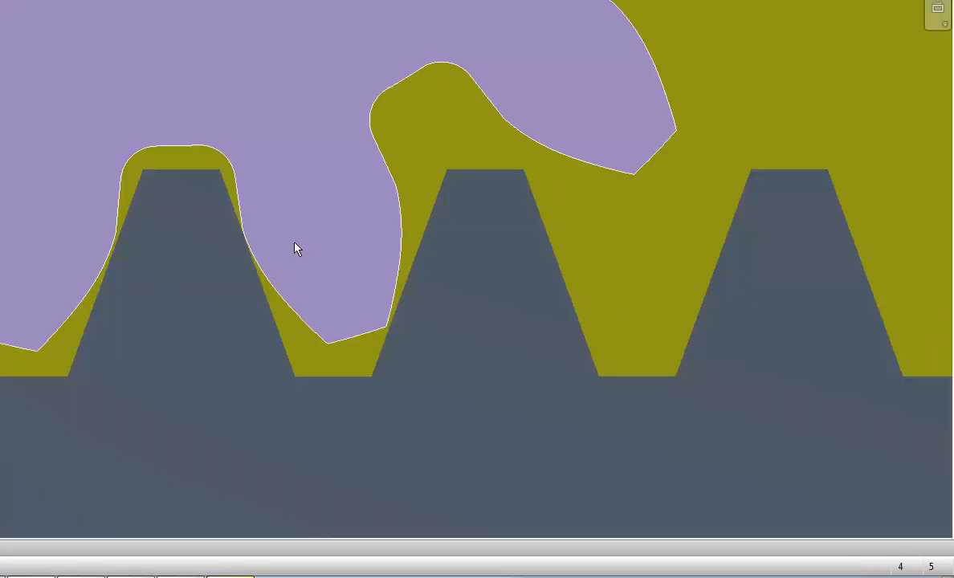
{"action": "left_click_drag", "start_coordinate": [295, 249], "coordinate": [300, 249]}
{"action": "scroll", "coordinate": [294, 302], "scroll_direction": "down", "scroll_amount": 3}
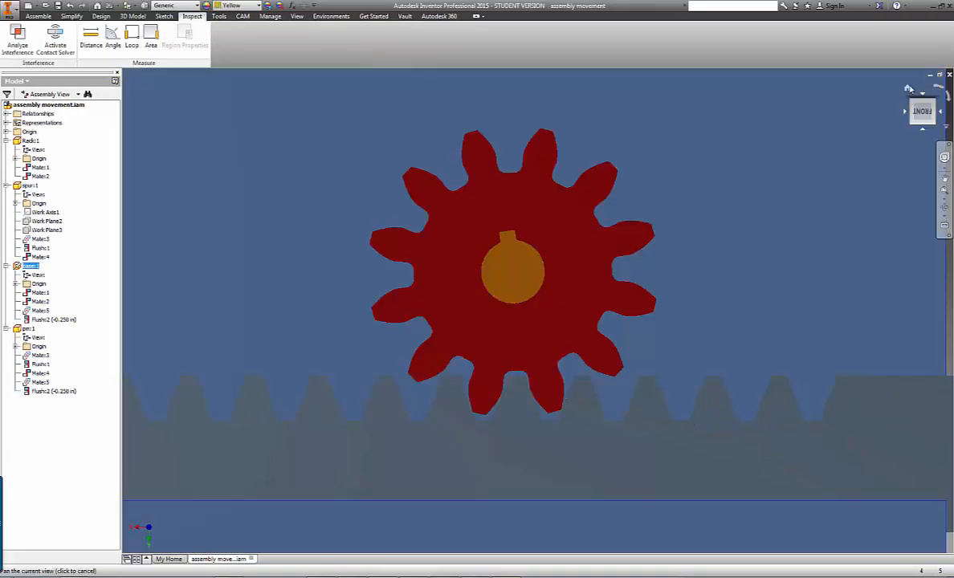
- From the home view, start a Rotation-Translation motion constraint and select the spur gear's front face as the first geometry
{"action": "left_click", "coordinate": [908, 88]}
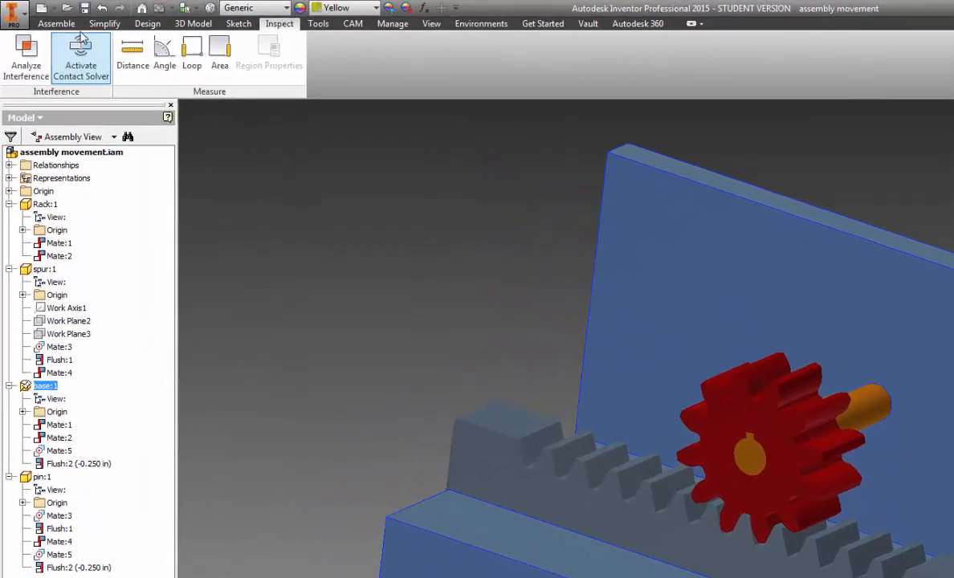
{"action": "left_click", "coordinate": [41, 17]}
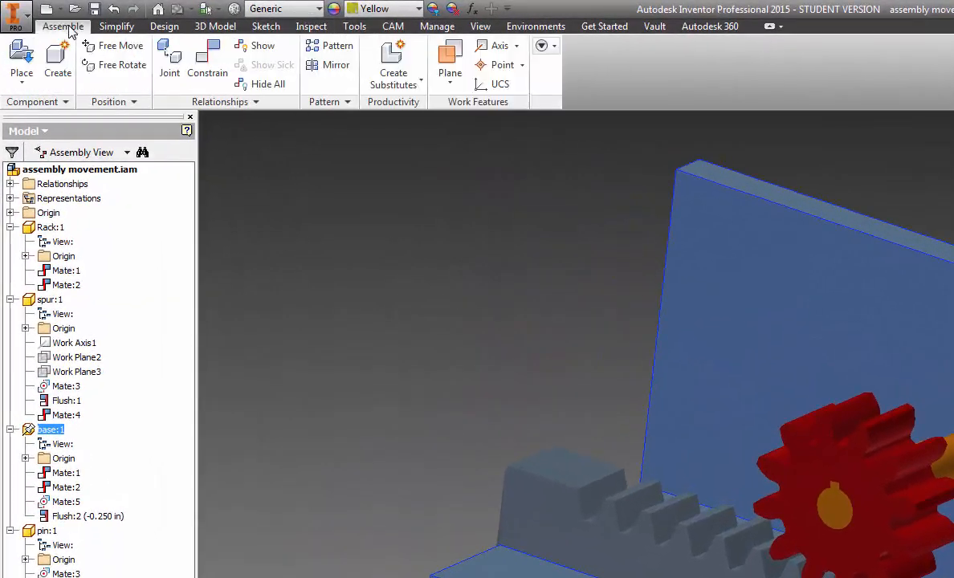
{"action": "left_click", "coordinate": [207, 63]}
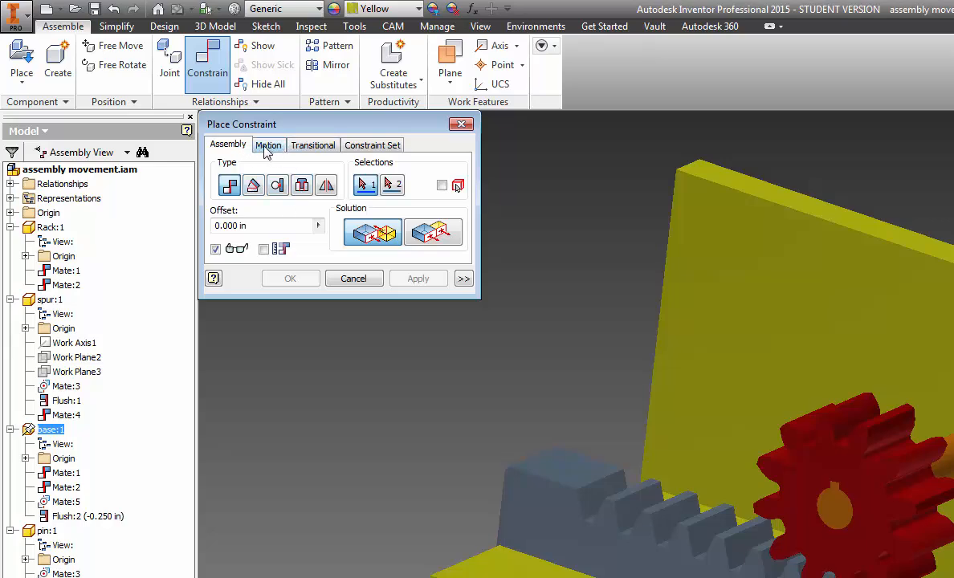
{"action": "left_click", "coordinate": [270, 151]}
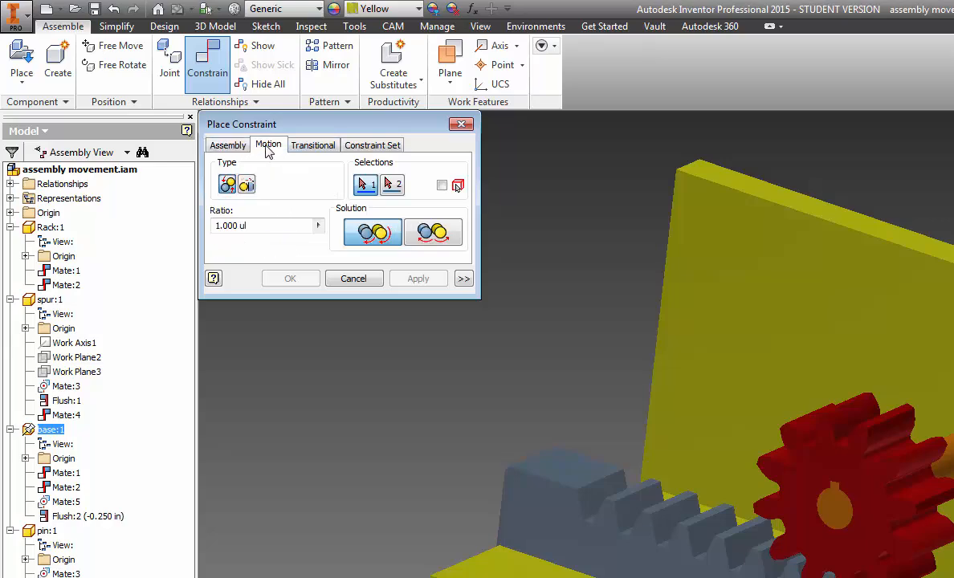
{"action": "left_click", "coordinate": [246, 185]}
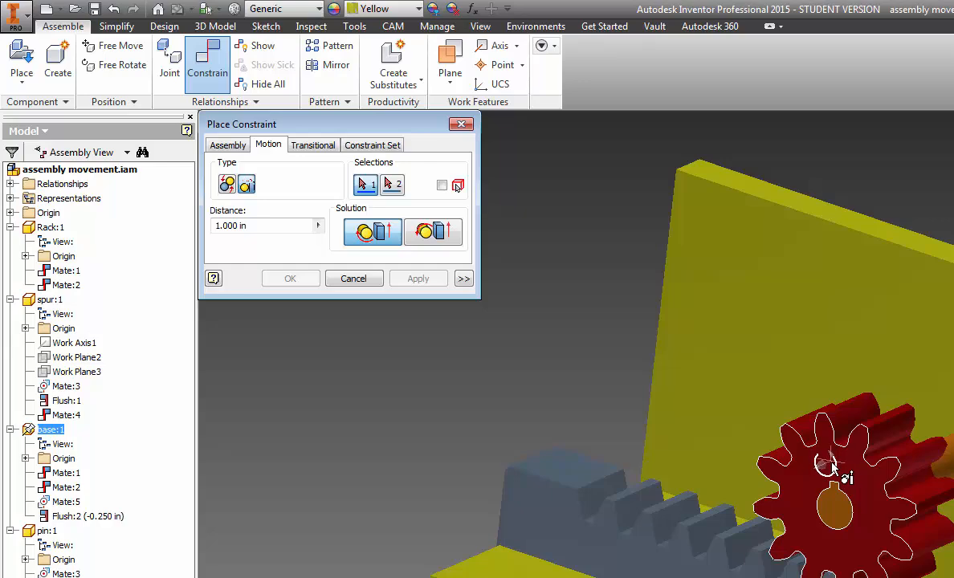
{"action": "scroll", "coordinate": [831, 464], "scroll_direction": "down", "scroll_amount": 2}
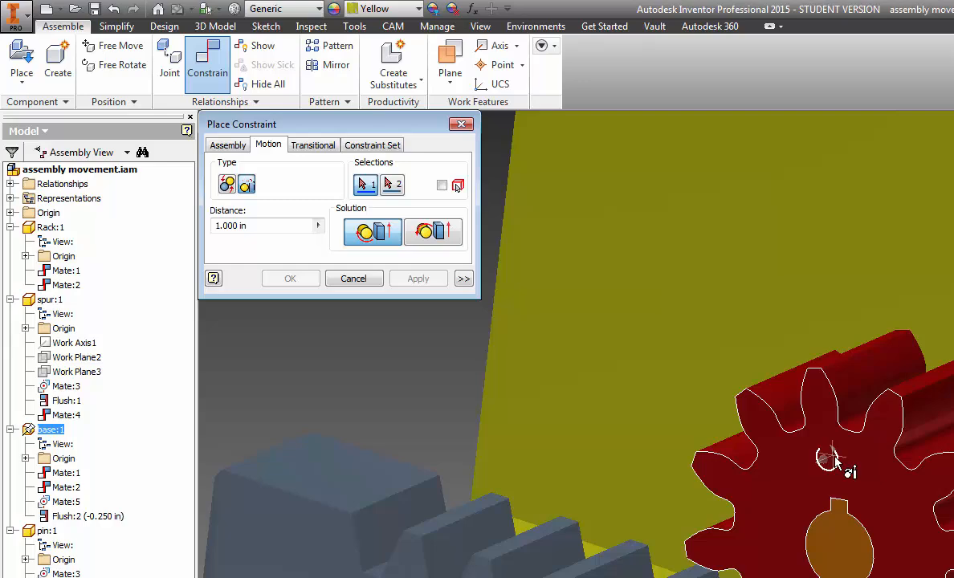
{"action": "mouse_move", "coordinate": [835, 463]}
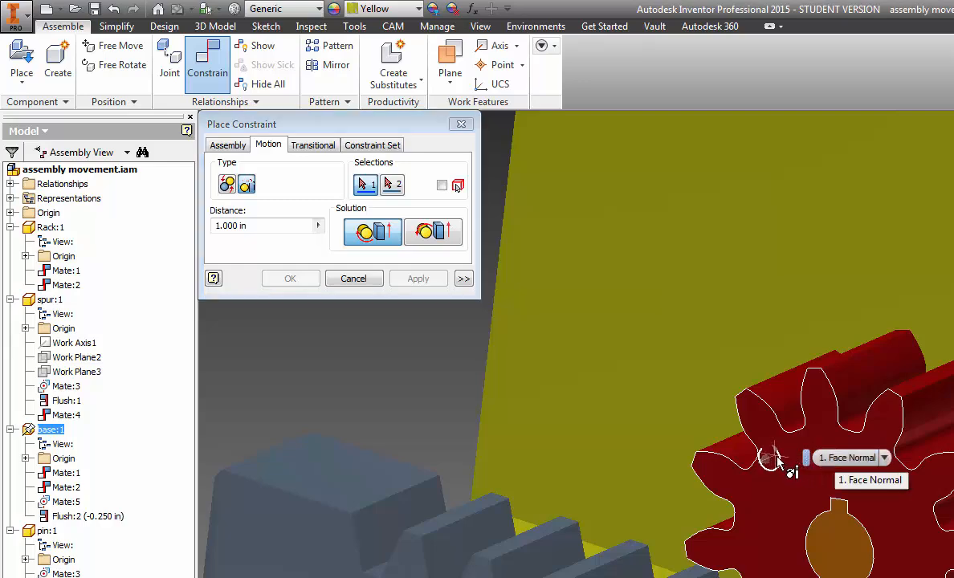
{"action": "left_click", "coordinate": [799, 463]}
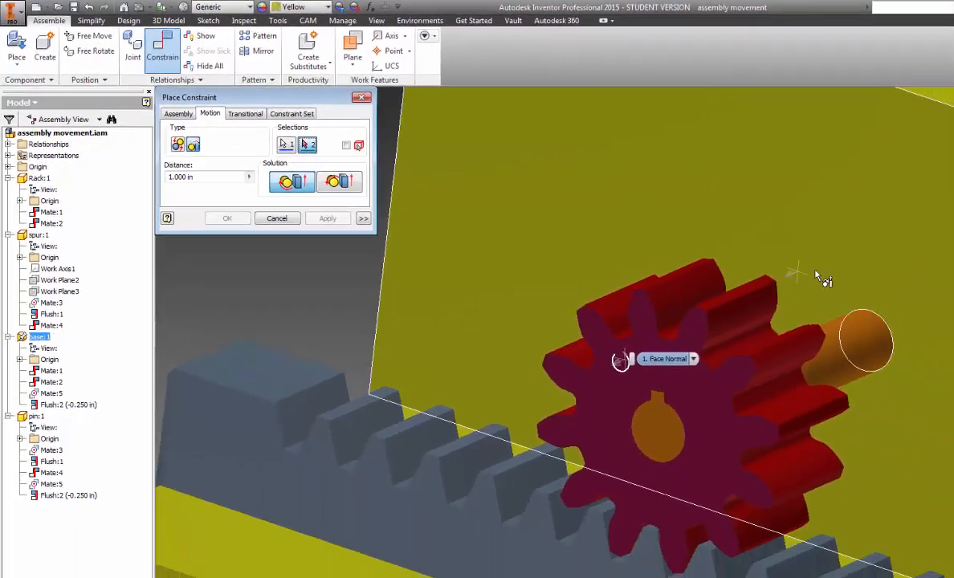
- Select the rack's lower long edge as the second geometry of the motion constraint
{"action": "scroll", "coordinate": [679, 323], "scroll_direction": "down", "scroll_amount": 5}
{"action": "scroll", "coordinate": [679, 325], "scroll_direction": "up", "scroll_amount": 6}
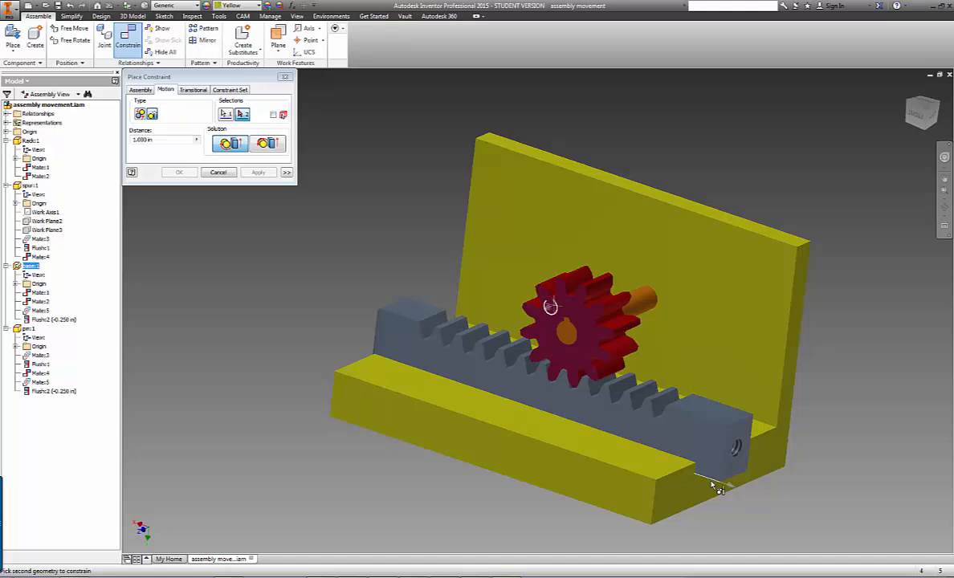
{"action": "mouse_move", "coordinate": [720, 489]}
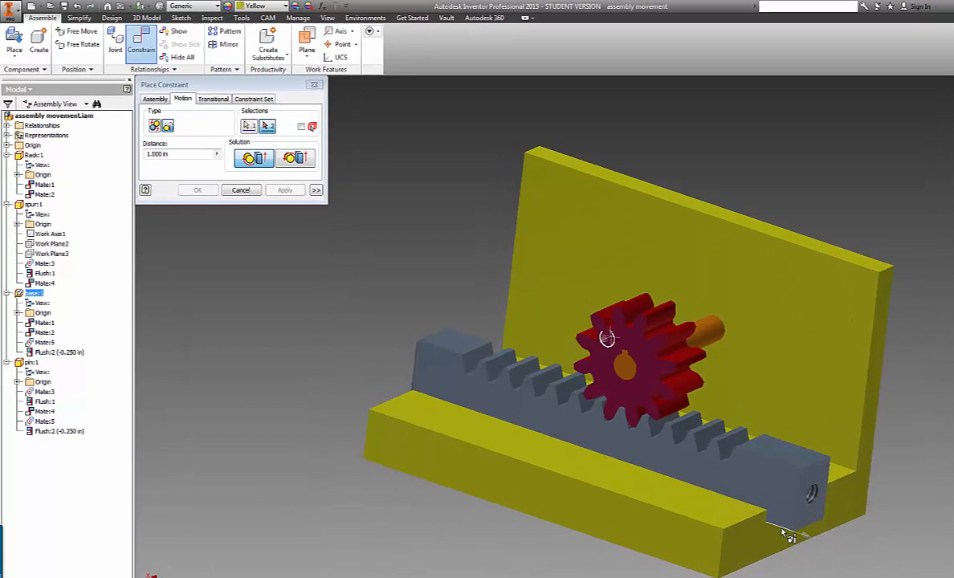
{"action": "left_click", "coordinate": [715, 486]}
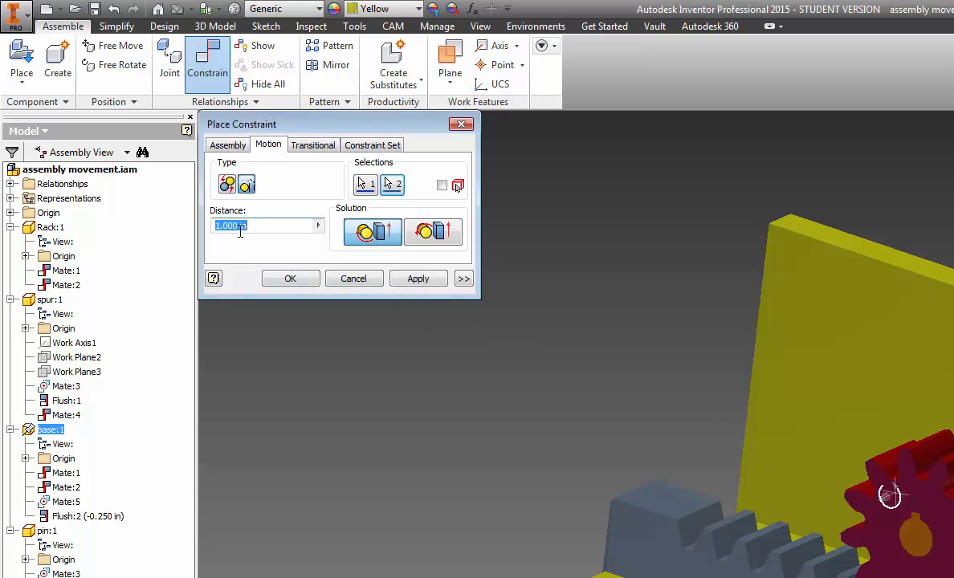
- Set the motion constraint's distance to 3.14 in, apply it, and slide the rack to test the gear's rotation
{"action": "mouse_move", "coordinate": [223, 225]}
{"action": "left_mouse_down"}
{"action": "mouse_move", "coordinate": [265, 228]}
{"action": "mouse_move", "coordinate": [209, 228]}
{"action": "left_mouse_up"}
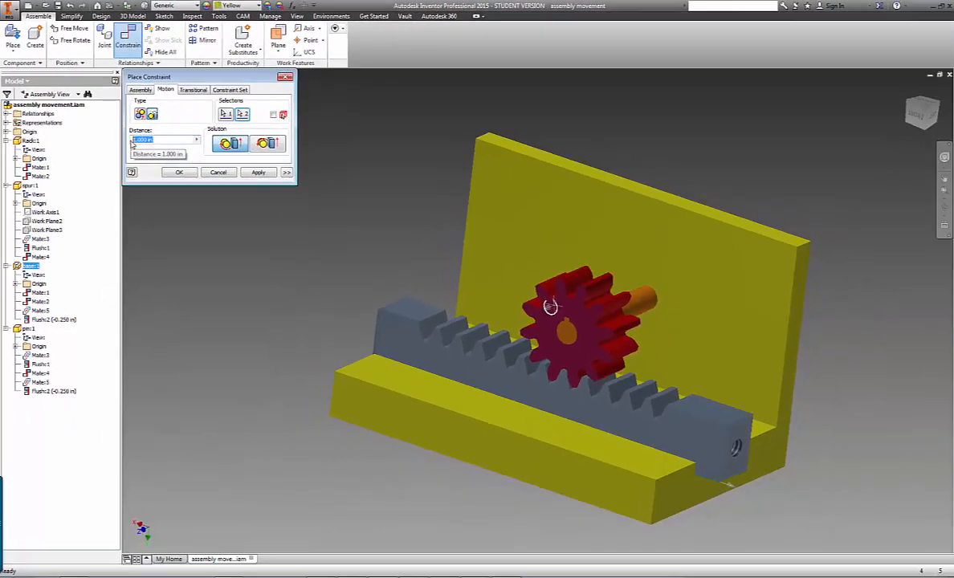
{"action": "type", "text": "14"}
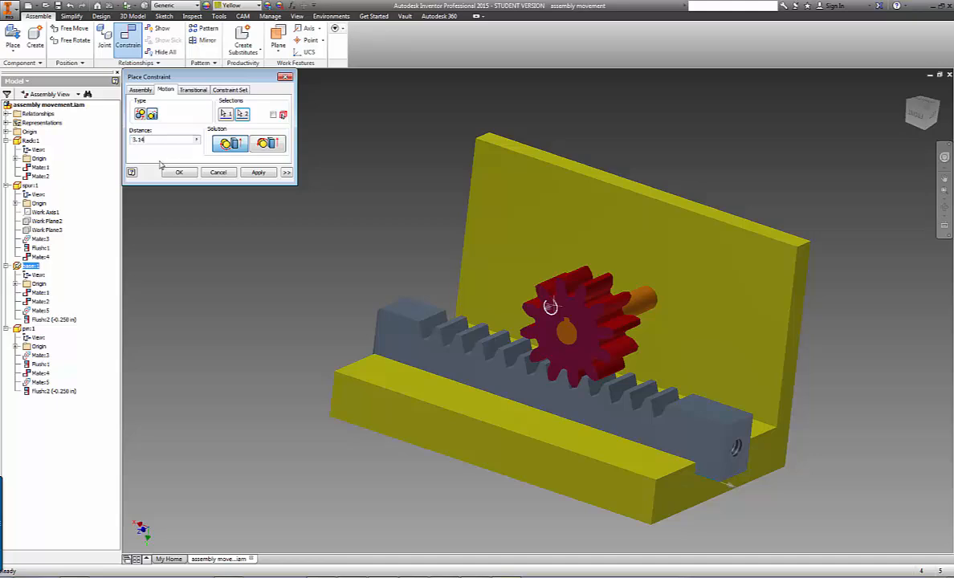
{"action": "left_click", "coordinate": [258, 173]}
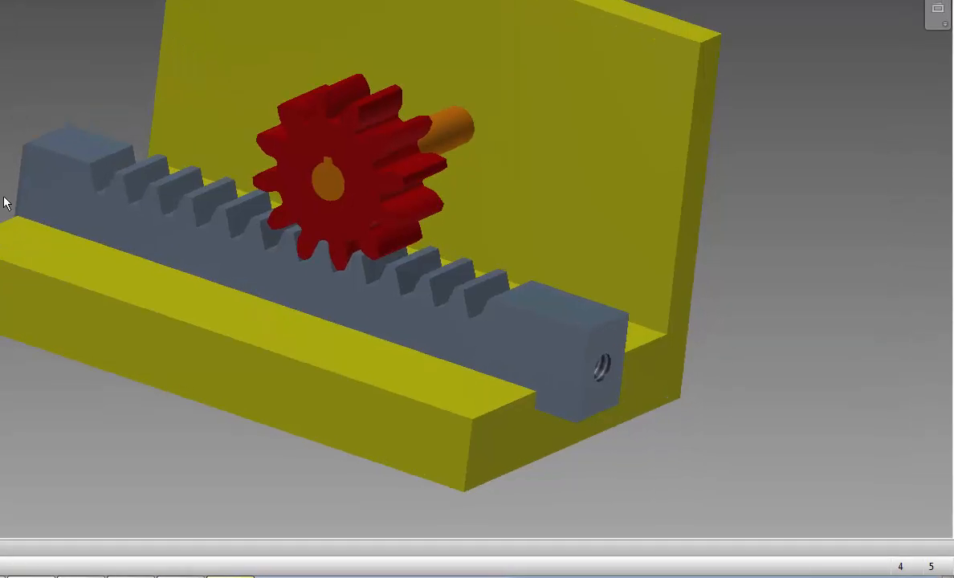
{"action": "left_click_drag", "start_coordinate": [209, 249], "coordinate": [112, 245]}
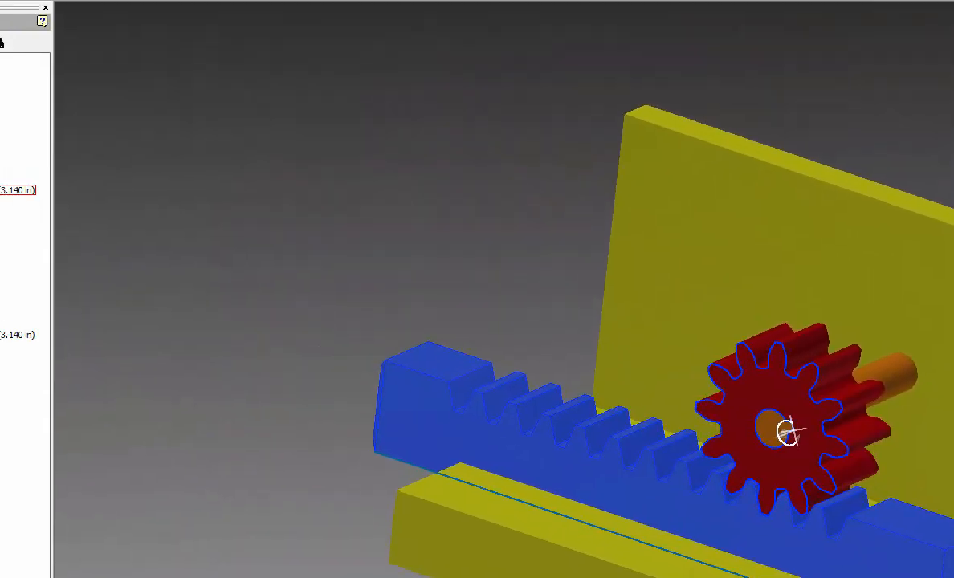
- Edit the Rotation/Translation constraint to use the reverse solution and slide the rack along the base to test it
{"action": "right_click", "coordinate": [4, 191]}
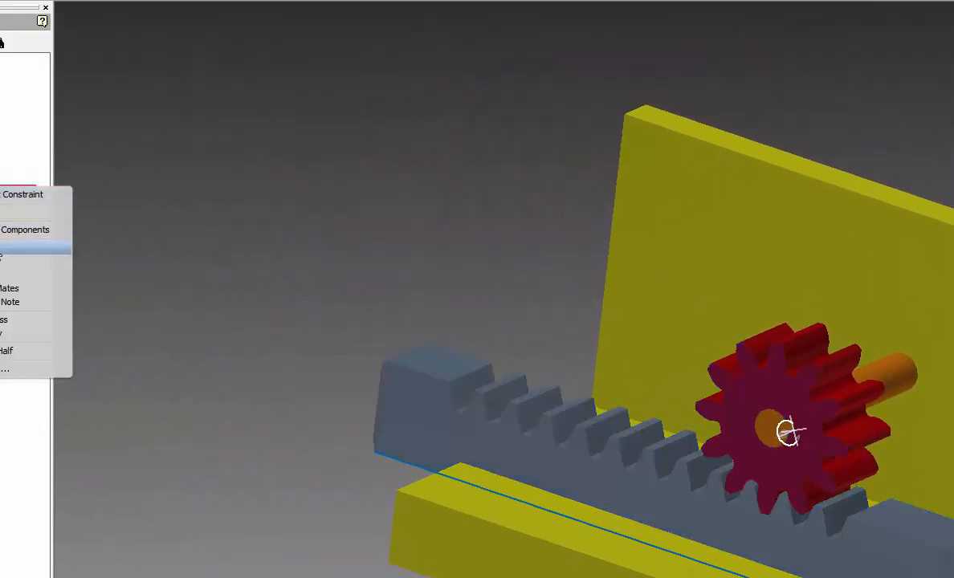
{"action": "left_click", "coordinate": [3, 249]}
{"action": "left_click", "coordinate": [283, 122]}
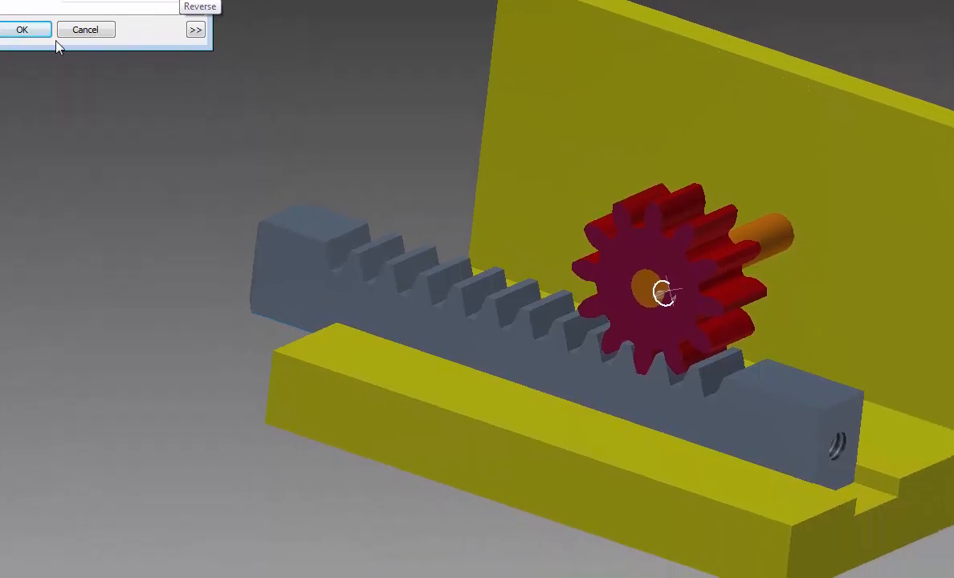
{"action": "left_click", "coordinate": [146, 169]}
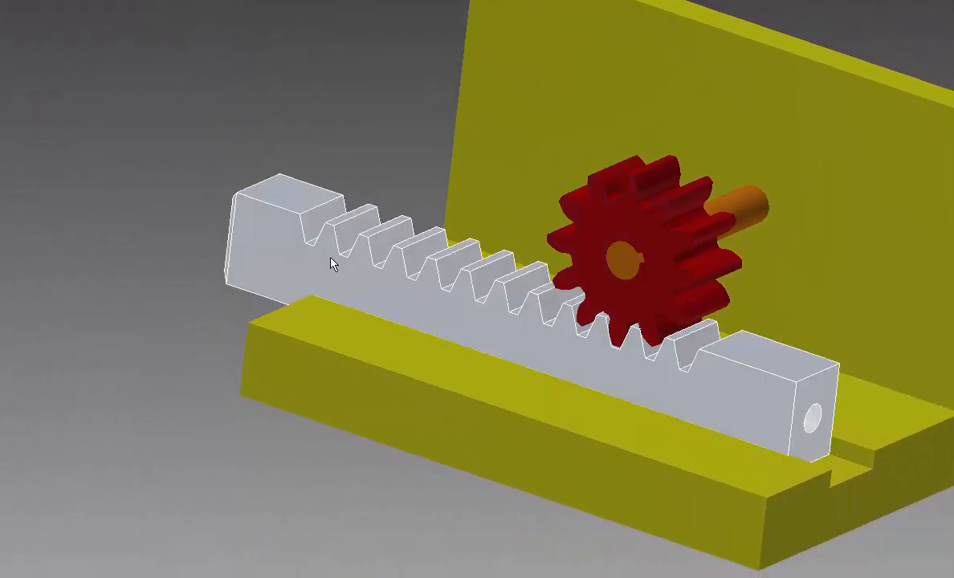
{"action": "left_click_drag", "start_coordinate": [334, 265], "coordinate": [286, 267]}
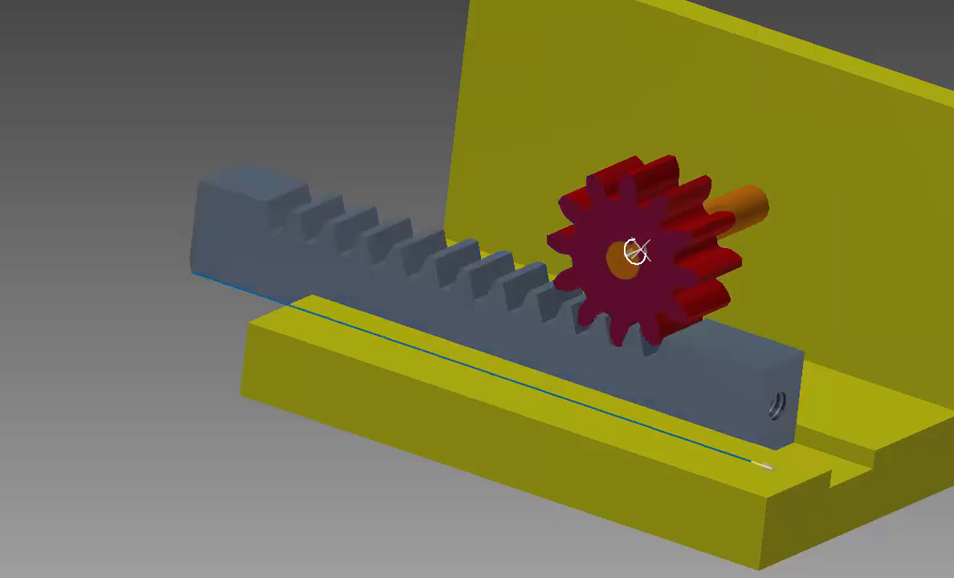
- Edit the Rotation/Translation constraint again and switch it back to the forward solution
{"action": "right_click", "coordinate": [37, 176]}
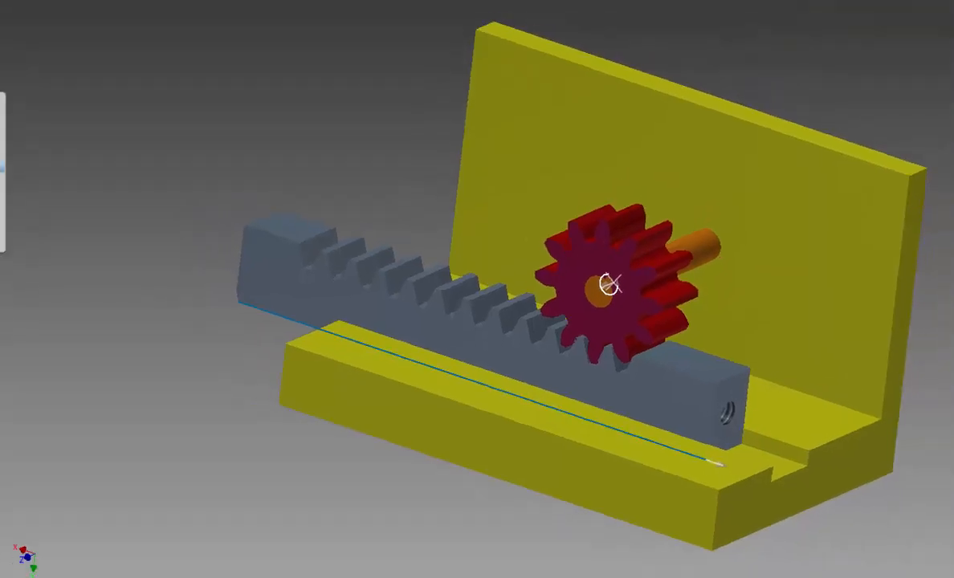
{"action": "left_click", "coordinate": [56, 215]}
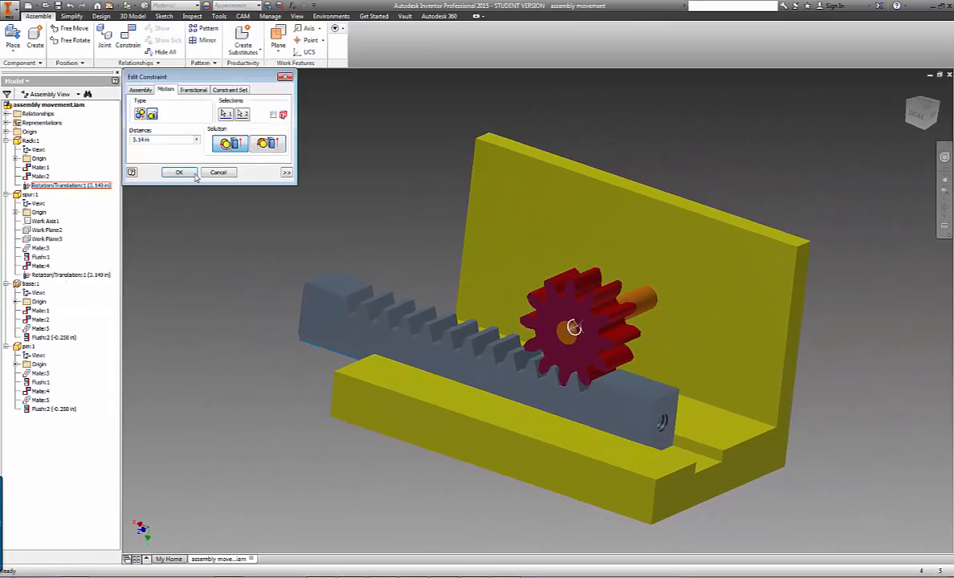
{"action": "left_click", "coordinate": [179, 171]}
- Slide the rack along its slot and check from the front how its teeth mesh with the spur gear
{"action": "left_click_drag", "start_coordinate": [419, 337], "coordinate": [524, 371]}
{"action": "left_click", "coordinate": [919, 117]}
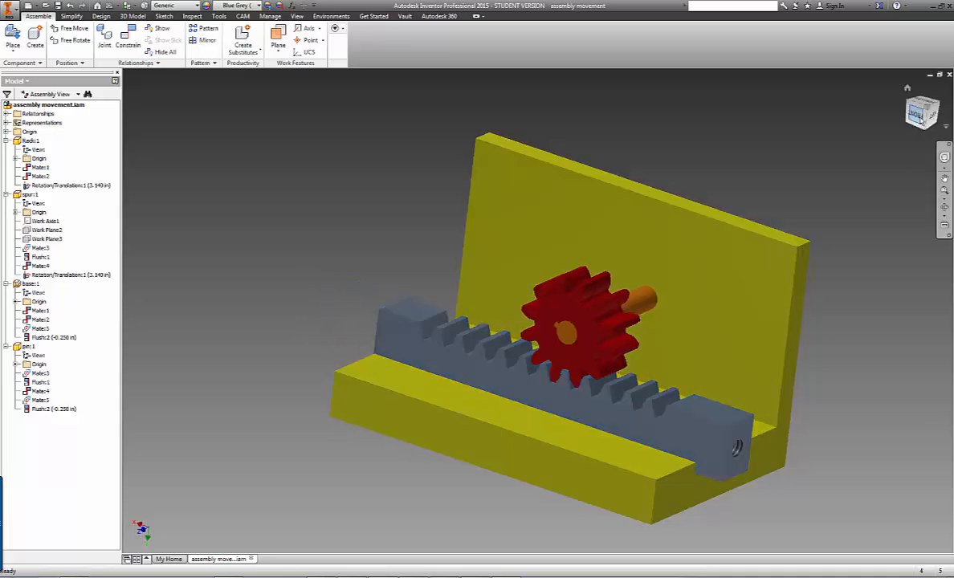
{"action": "scroll", "coordinate": [587, 297], "scroll_direction": "down", "scroll_amount": 3}
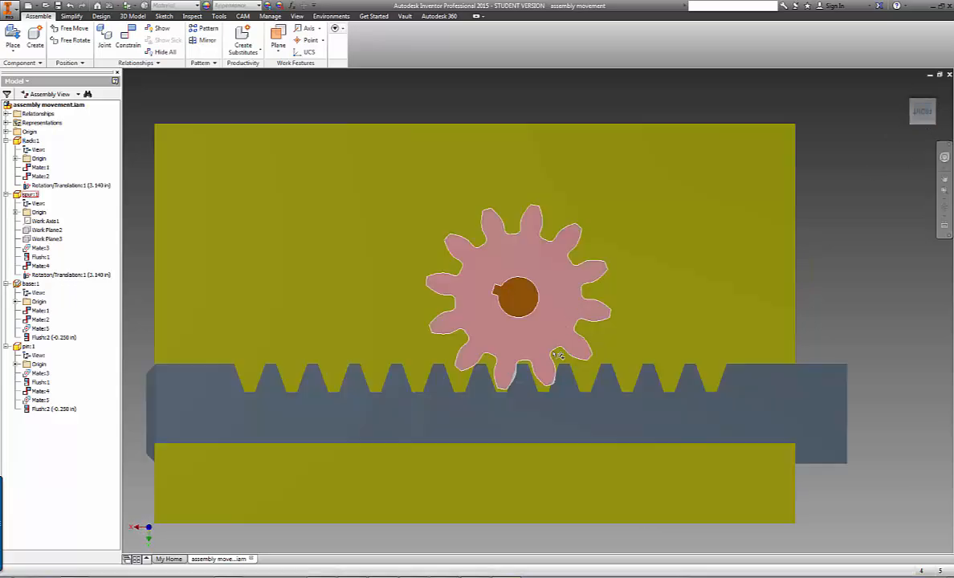
{"action": "scroll", "coordinate": [555, 368], "scroll_direction": "down", "scroll_amount": 3}
{"action": "left_click", "coordinate": [488, 432]}
{"action": "left_click_drag", "start_coordinate": [214, 344], "coordinate": [523, 334]}
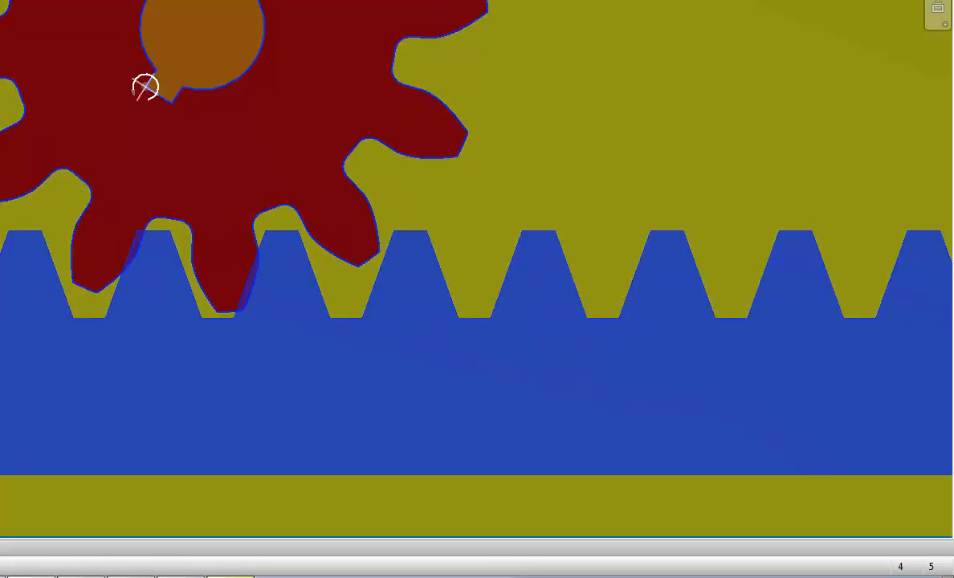
- Suppress the Rotation/Translation constraint and shift the rack slightly so its gaps line up with the gear's lower teeth
{"action": "left_click", "coordinate": [146, 87]}
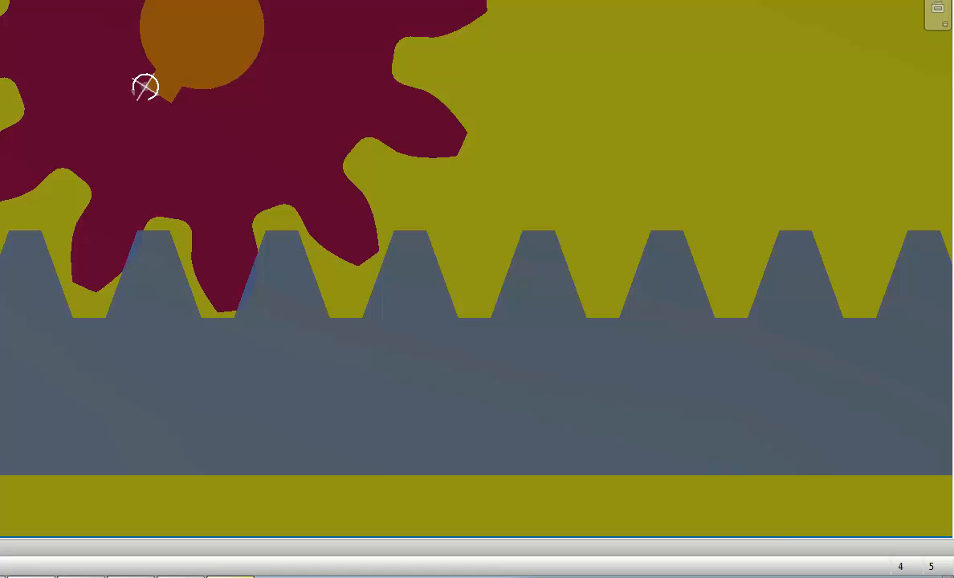
{"action": "right_click", "coordinate": [73, 184]}
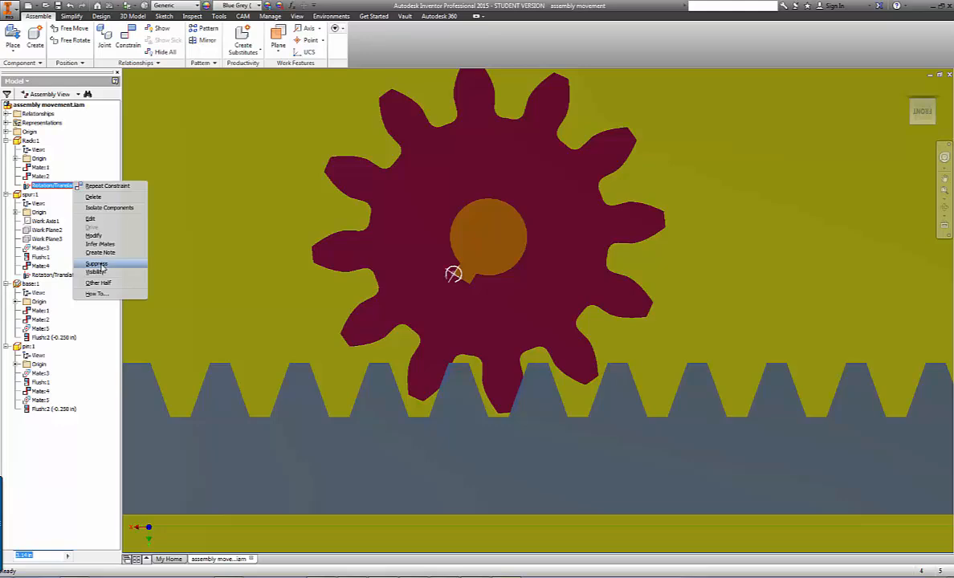
{"action": "left_click", "coordinate": [96, 265]}
{"action": "left_click", "coordinate": [446, 426]}
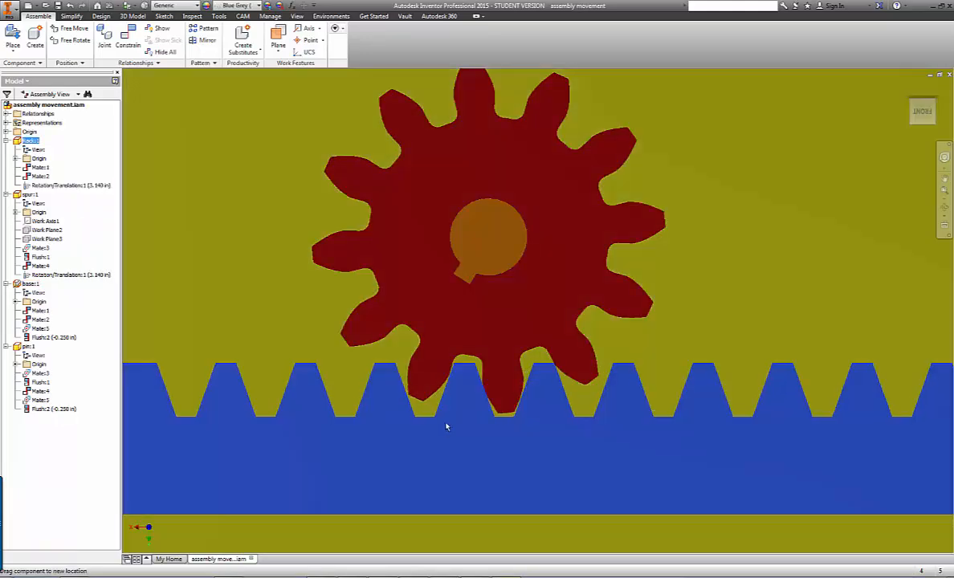
{"action": "left_click_drag", "start_coordinate": [447, 426], "coordinate": [445, 426]}
- Rotate the spur gear slightly at close range so its lowest tooth sits centred between the rack's flanks
{"action": "left_click", "coordinate": [537, 359]}
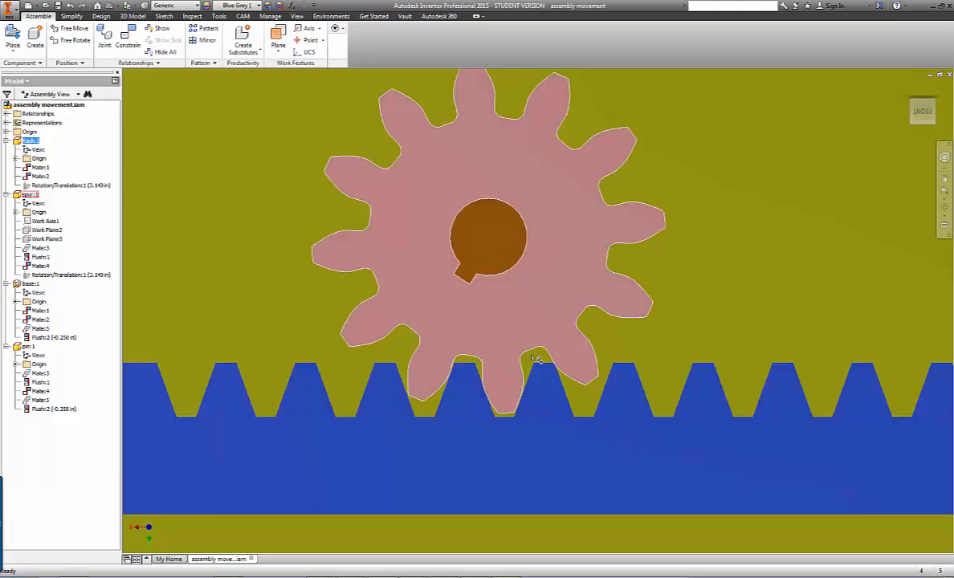
{"action": "scroll", "coordinate": [551, 344], "scroll_direction": "down", "scroll_amount": 2}
{"action": "scroll", "coordinate": [530, 353], "scroll_direction": "up", "scroll_amount": 5}
{"action": "scroll", "coordinate": [518, 366], "scroll_direction": "down", "scroll_amount": 2}
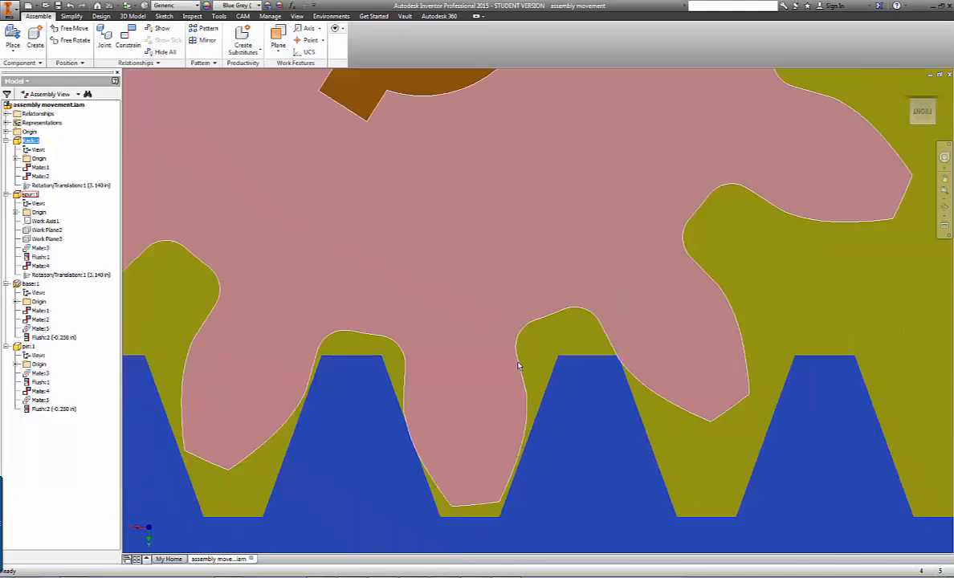
{"action": "left_click_drag", "start_coordinate": [500, 416], "coordinate": [502, 415]}
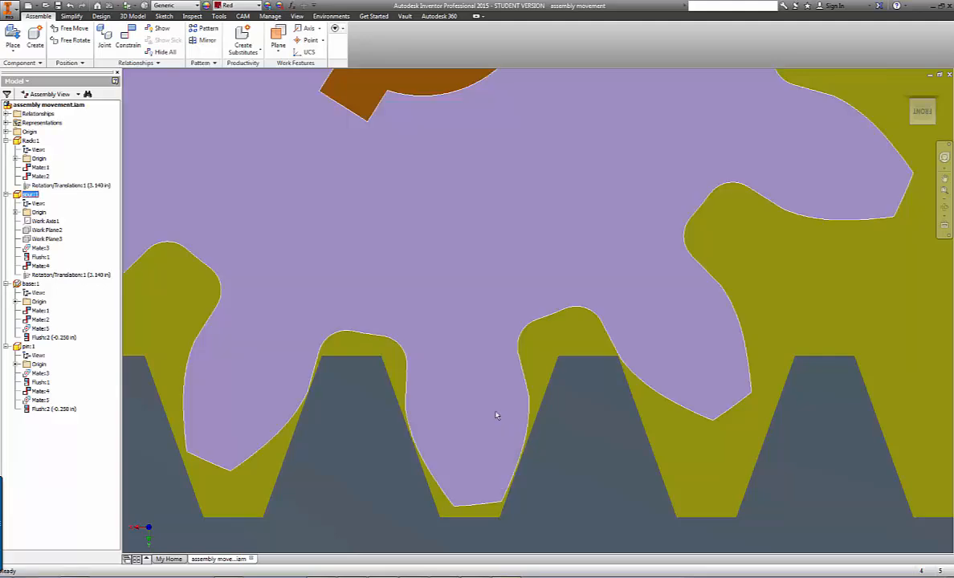
- Unsuppress the Rotation/Translation constraint and slide the rack to test the adjusted mesh
{"action": "right_click", "coordinate": [76, 185]}
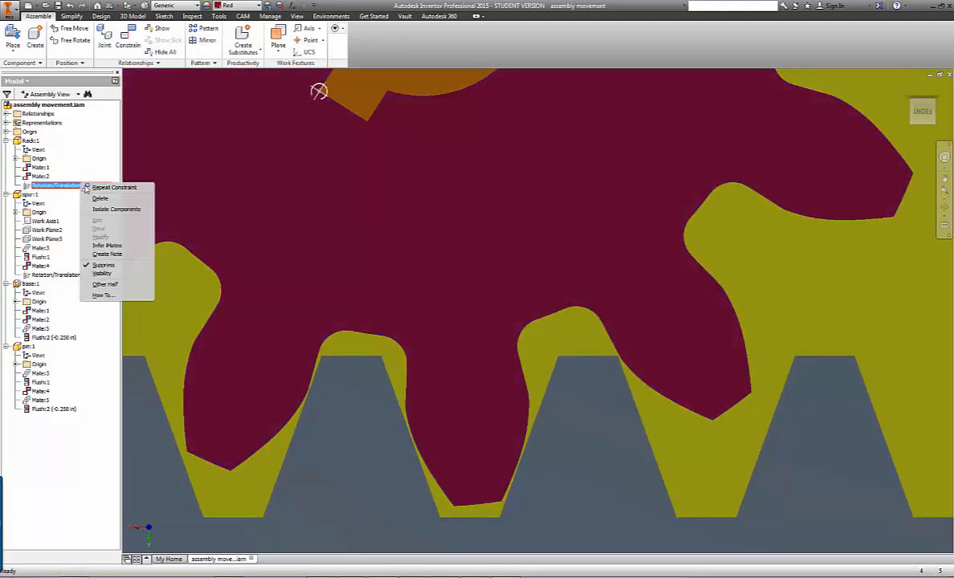
{"action": "left_click", "coordinate": [105, 266]}
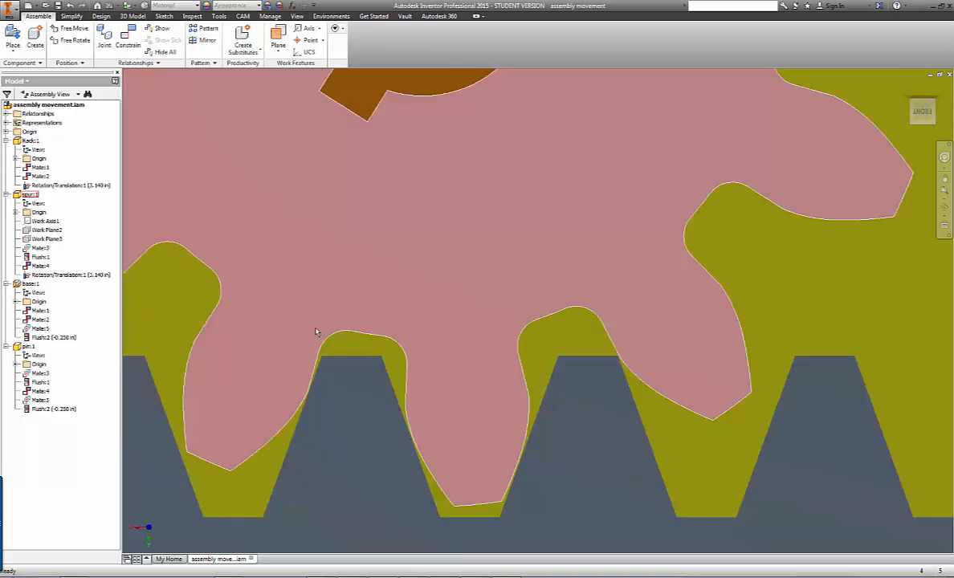
{"action": "scroll", "coordinate": [342, 305], "scroll_direction": "up", "scroll_amount": 5}
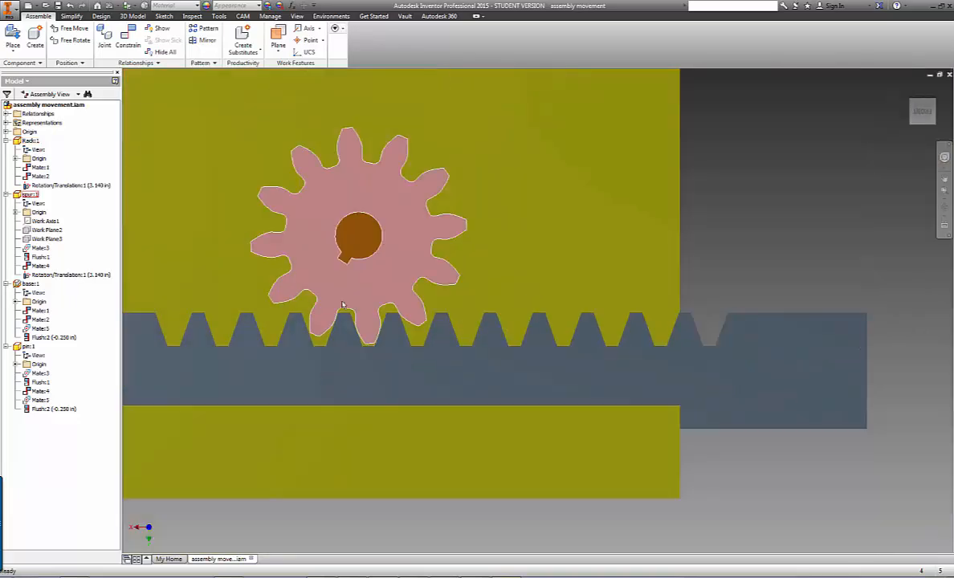
{"action": "mouse_move", "coordinate": [364, 383]}
{"action": "left_mouse_down"}
{"action": "mouse_move", "coordinate": [0, 392]}
{"action": "mouse_move", "coordinate": [271, 399]}
{"action": "mouse_move", "coordinate": [560, 384]}
{"action": "mouse_move", "coordinate": [79, 391]}
{"action": "mouse_move", "coordinate": [373, 401]}
{"action": "left_mouse_up"}
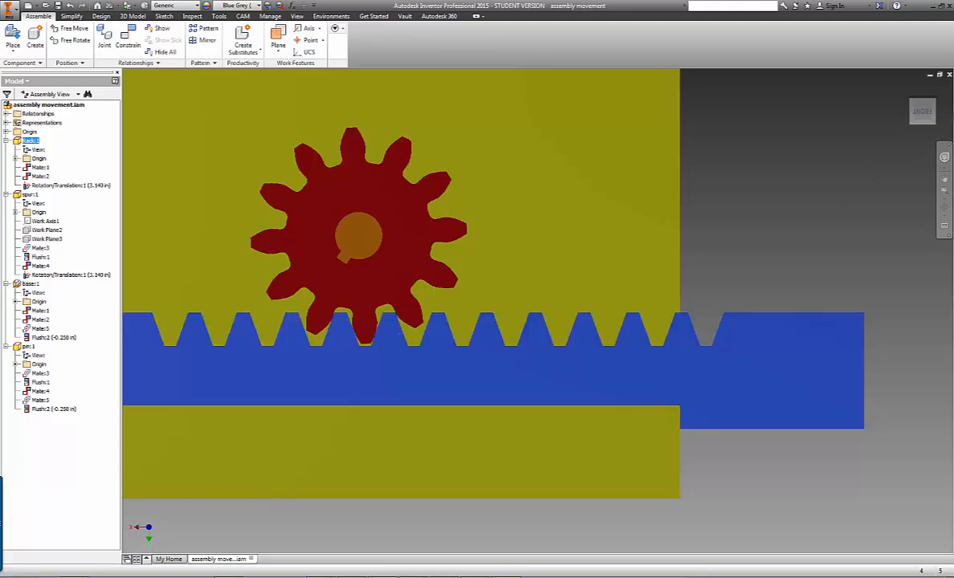
- Return to the home view and slide the rack back and forth to watch it move together with the gear
{"action": "left_click", "coordinate": [903, 92]}
{"action": "left_click", "coordinate": [908, 90]}
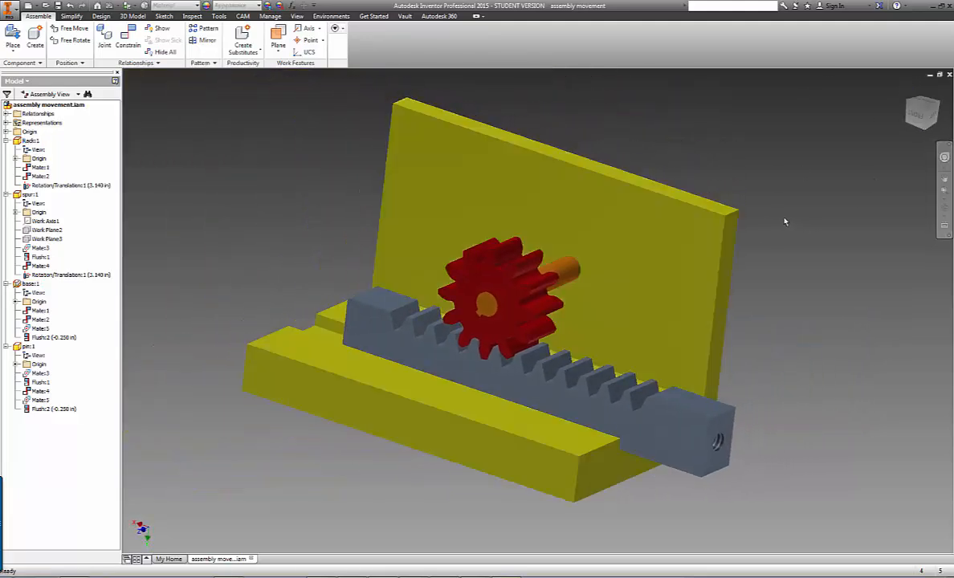
{"action": "left_click", "coordinate": [726, 224]}
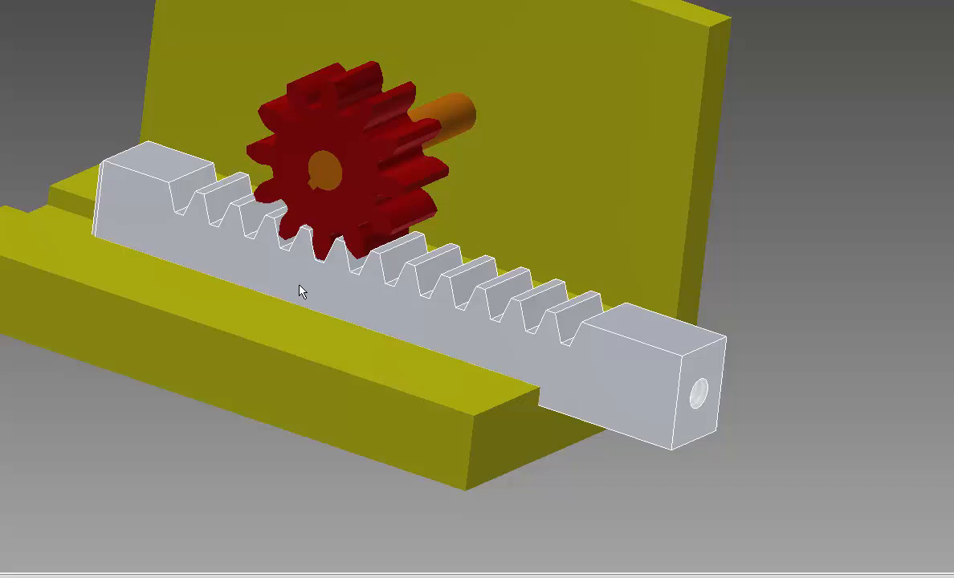
{"action": "left_click_drag", "start_coordinate": [301, 291], "coordinate": [88, 221]}
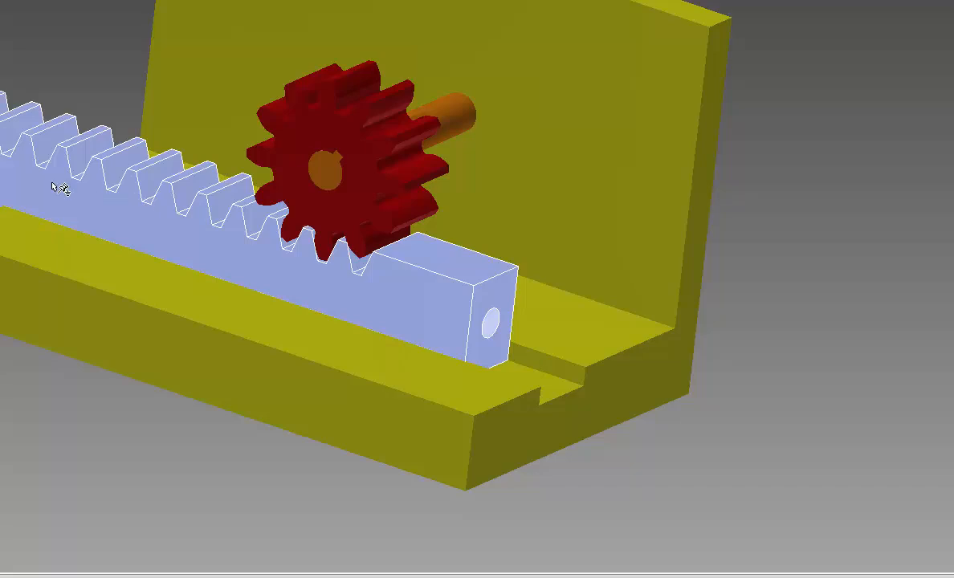
{"action": "left_click_drag", "start_coordinate": [58, 187], "coordinate": [184, 247]}
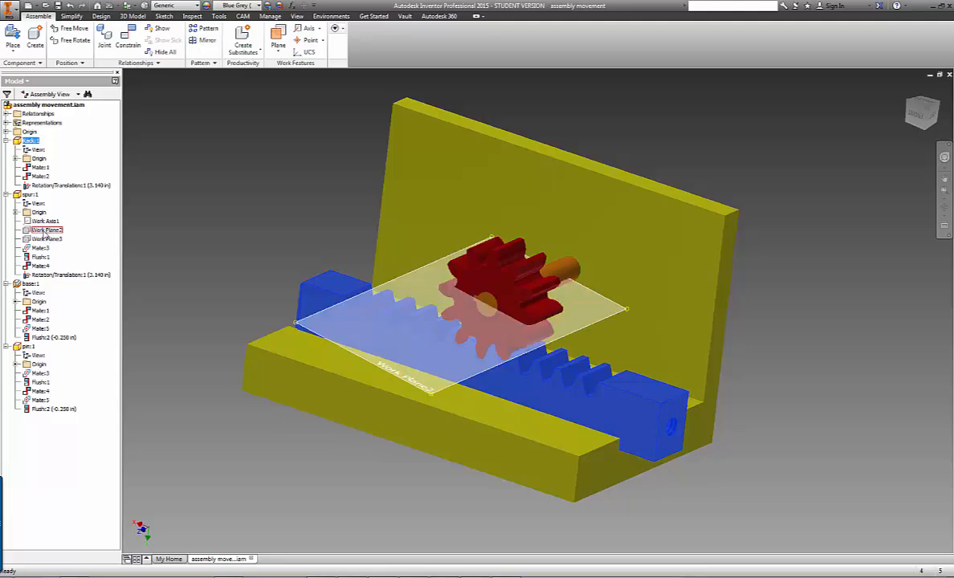
- Turn on the visibility of the spur gear's Work Plane2
{"action": "left_click", "coordinate": [47, 231]}
{"action": "right_click", "coordinate": [47, 231]}
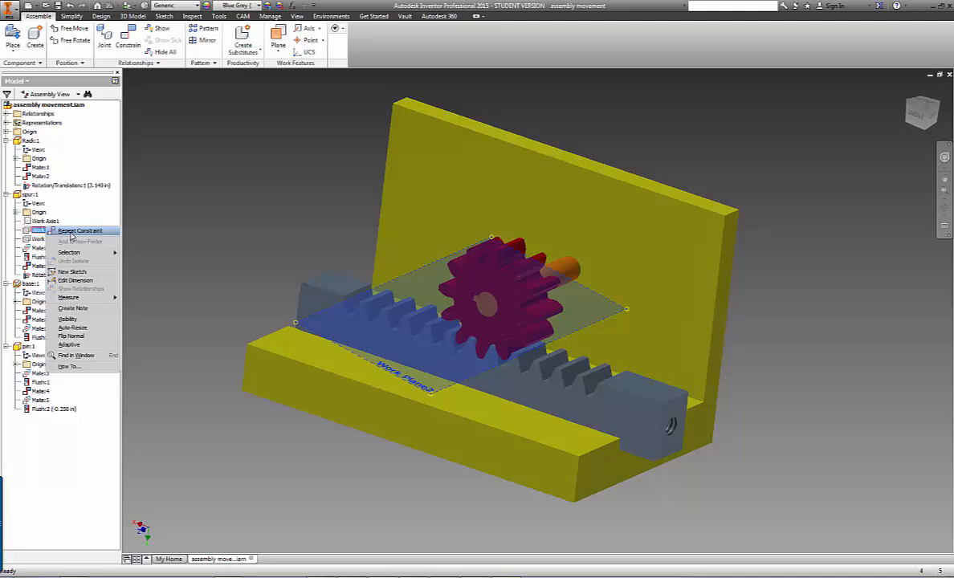
{"action": "left_click", "coordinate": [68, 319]}
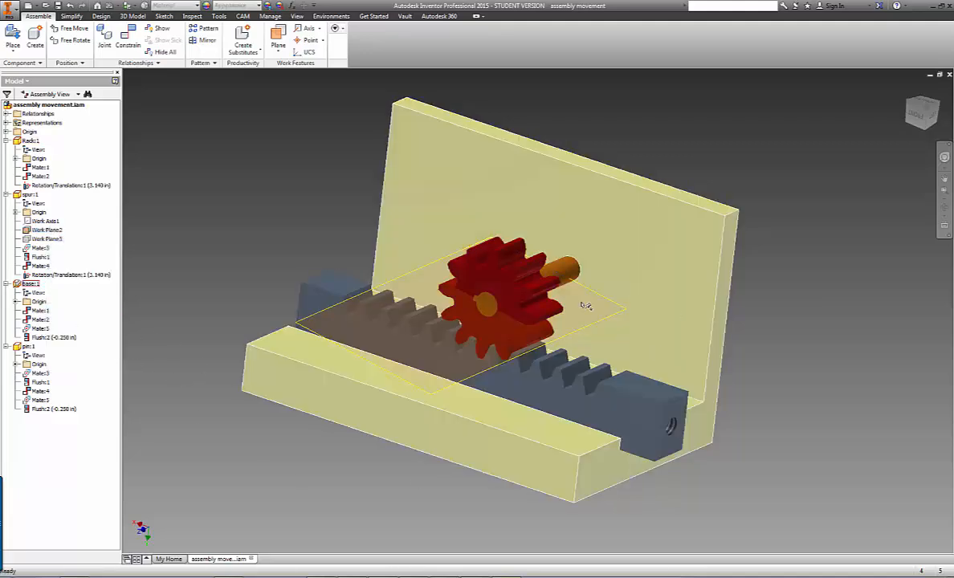
{"action": "scroll", "coordinate": [578, 310], "scroll_direction": "up", "scroll_amount": 5}
{"action": "scroll", "coordinate": [569, 313], "scroll_direction": "down", "scroll_amount": 8}
{"action": "scroll", "coordinate": [567, 313], "scroll_direction": "up", "scroll_amount": 3}
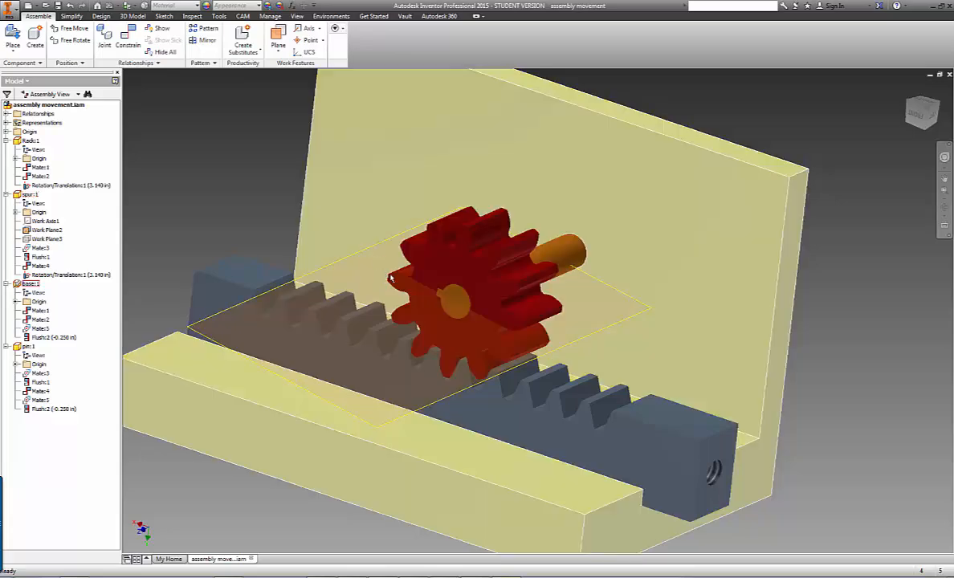
{"action": "left_click", "coordinate": [390, 278]}
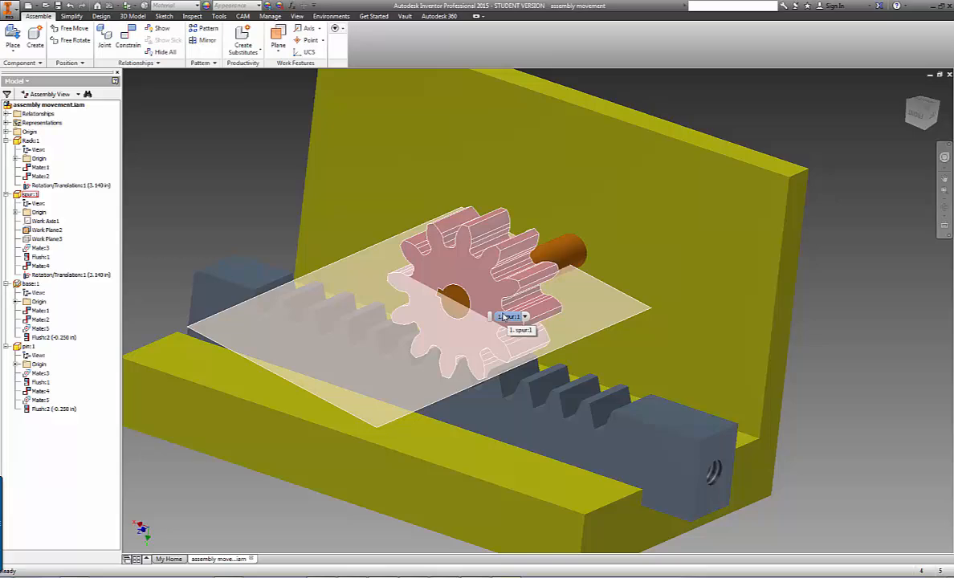
{"action": "scroll", "coordinate": [658, 300], "scroll_direction": "down", "scroll_amount": 4}
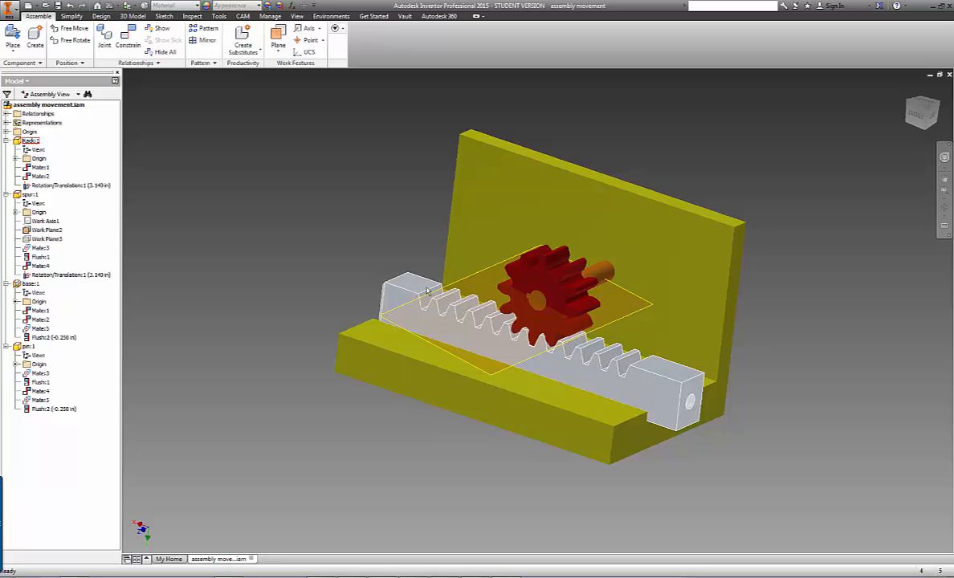
{"action": "left_click", "coordinate": [540, 305]}
- Add a Directed Angle constraint of 0.00 deg between the gear's Work Plane2 and the top face of the rack's end block
{"action": "scroll", "coordinate": [577, 325], "scroll_direction": "up", "scroll_amount": 5}
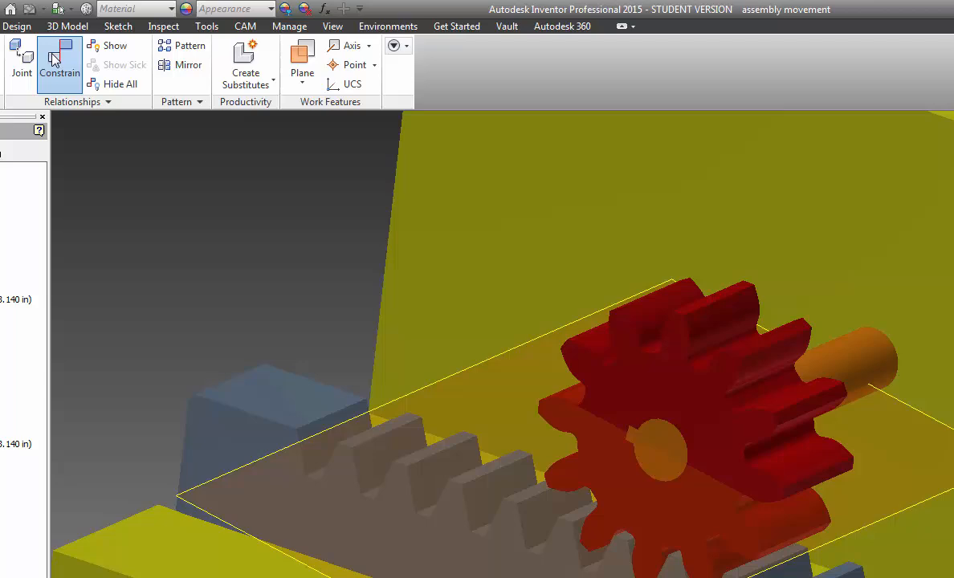
{"action": "left_click", "coordinate": [54, 60]}
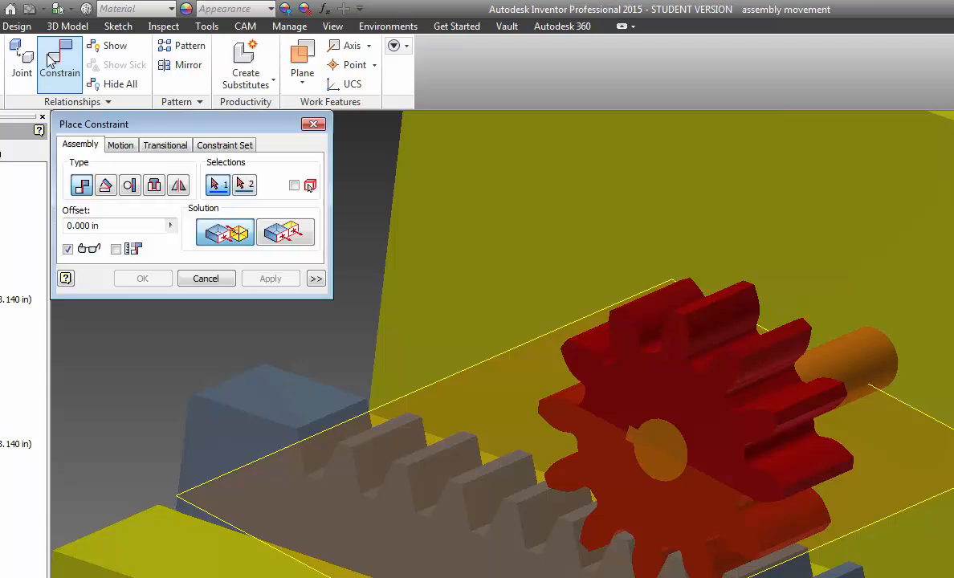
{"action": "left_click", "coordinate": [105, 186]}
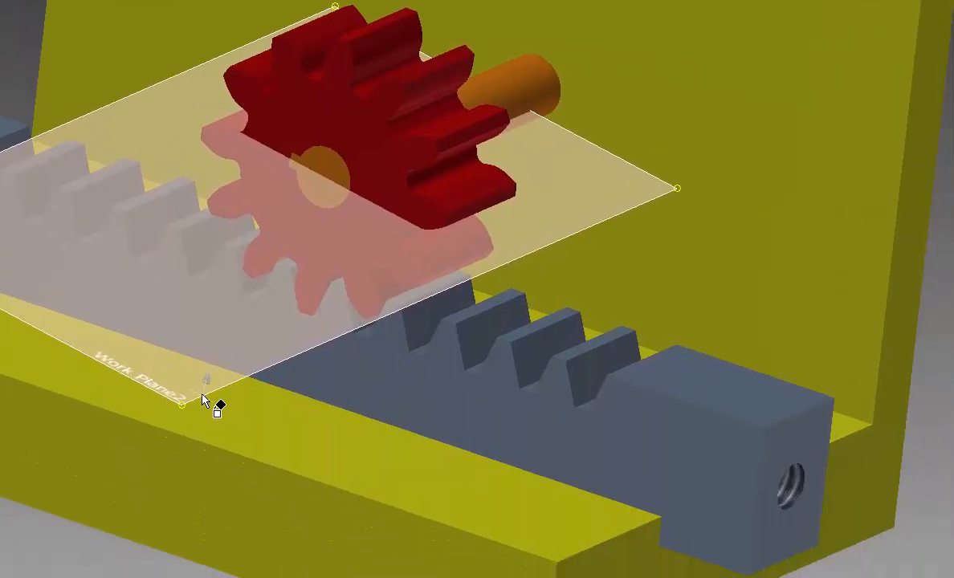
{"action": "left_click", "coordinate": [101, 315]}
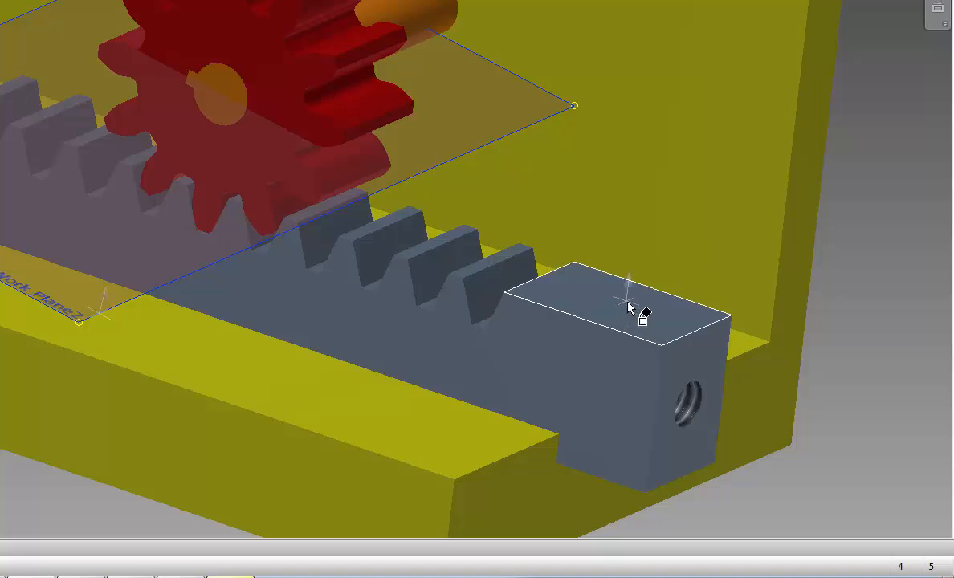
{"action": "mouse_move", "coordinate": [628, 308]}
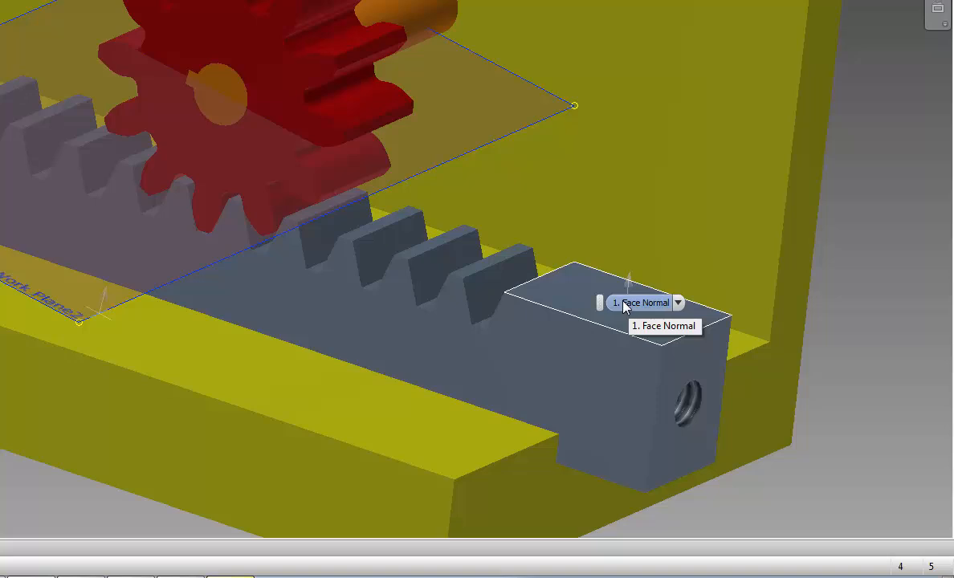
{"action": "left_click", "coordinate": [625, 303]}
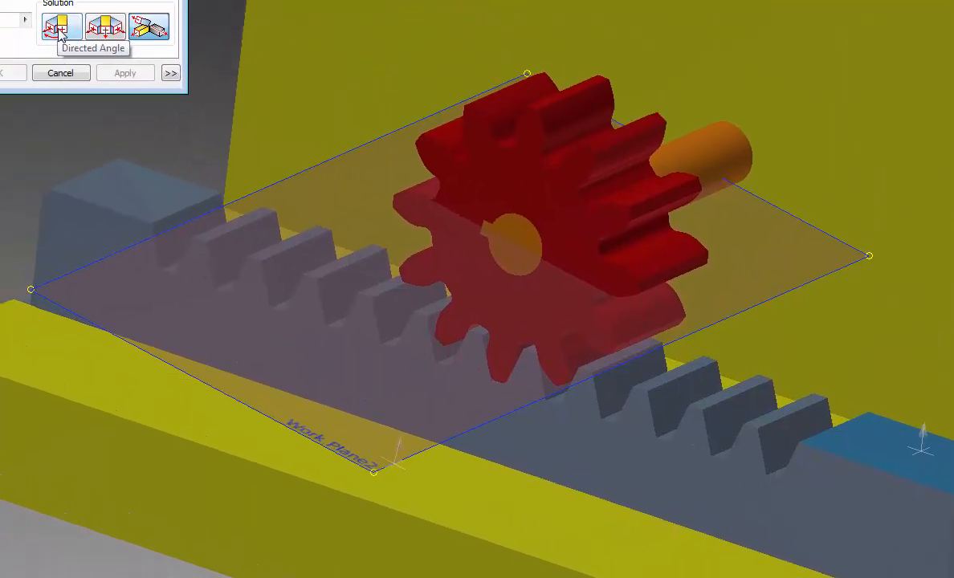
{"action": "left_click", "coordinate": [106, 57]}
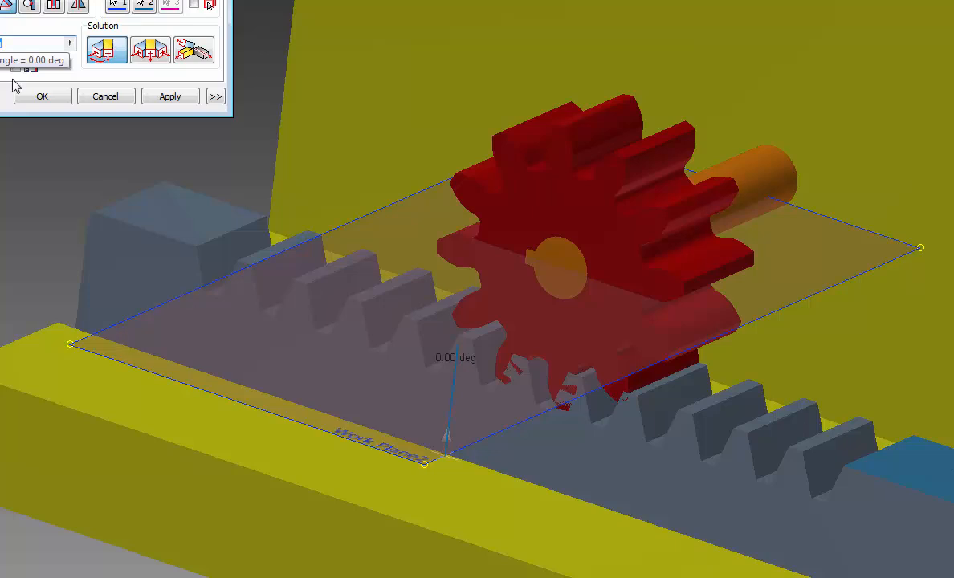
{"action": "left_click", "coordinate": [52, 94]}
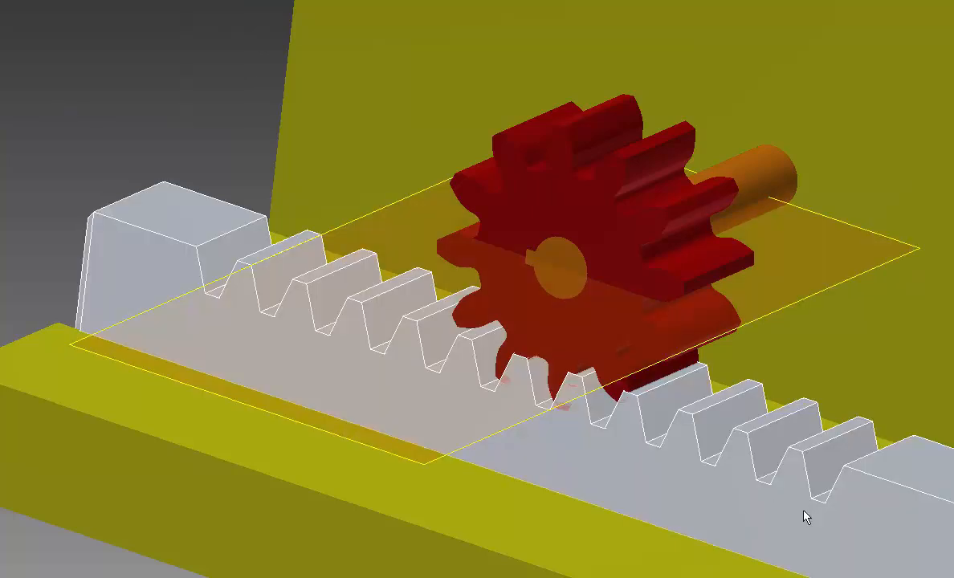
- Drive the spur gear's Angle:1 constraint forward from 0.00 to 90 deg to watch the gear and rack move
{"action": "left_click", "coordinate": [876, 506]}
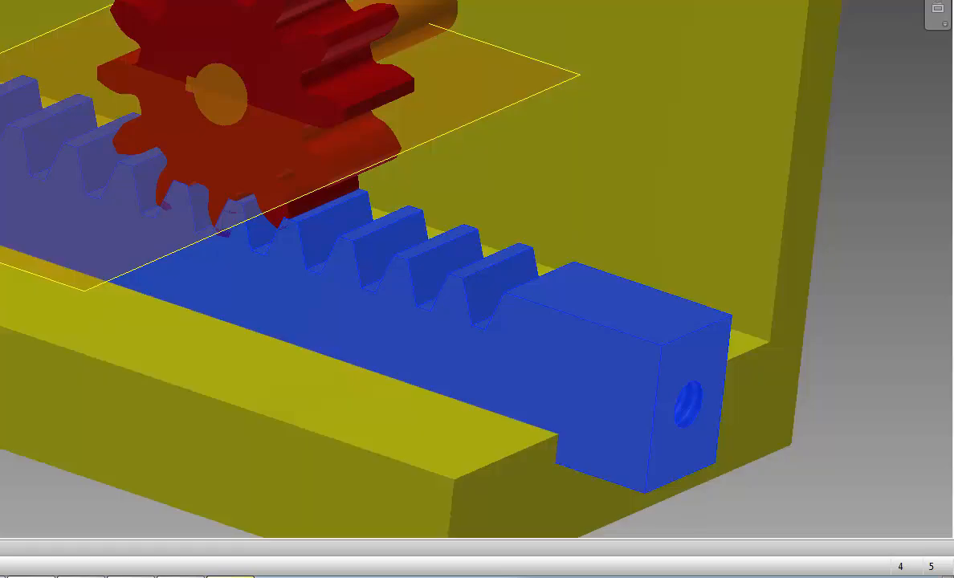
{"action": "left_click", "coordinate": [293, 53]}
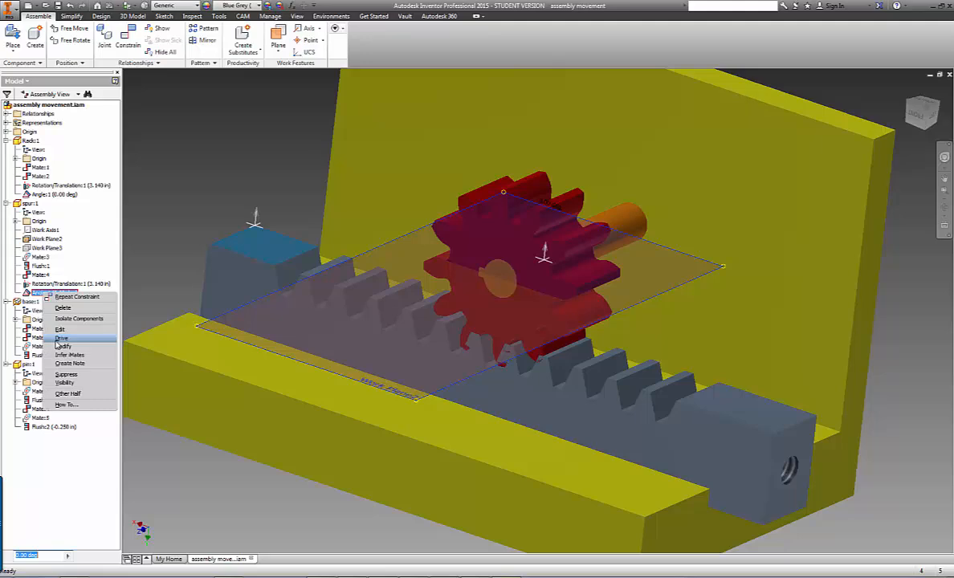
{"action": "left_click", "coordinate": [58, 339]}
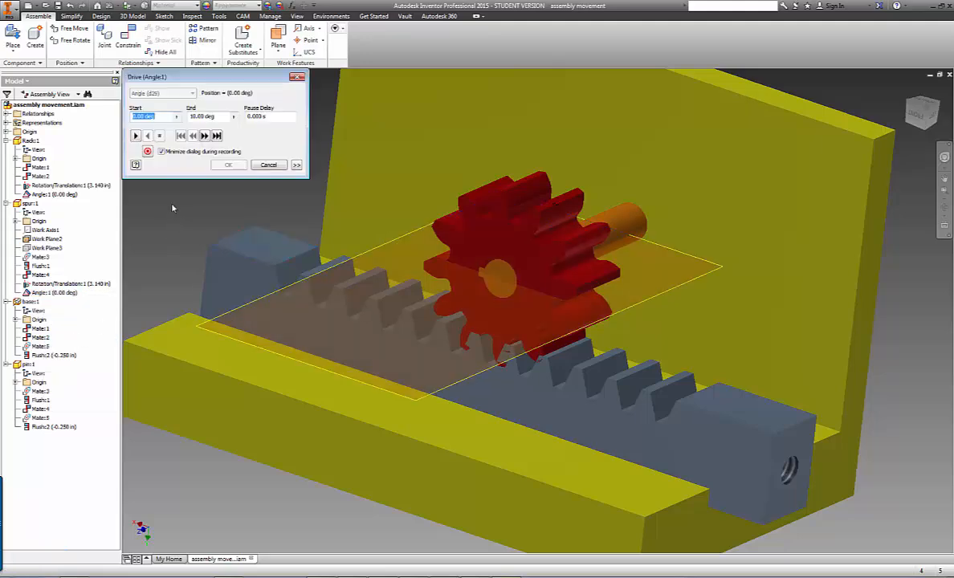
{"action": "left_click_drag", "start_coordinate": [220, 117], "coordinate": [185, 118]}
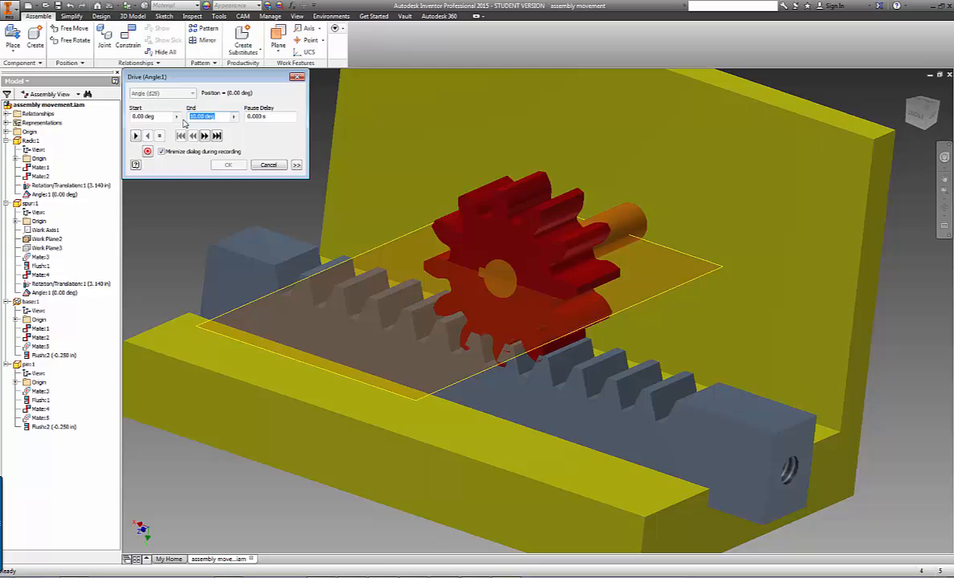
{"action": "type", "text": "90"}
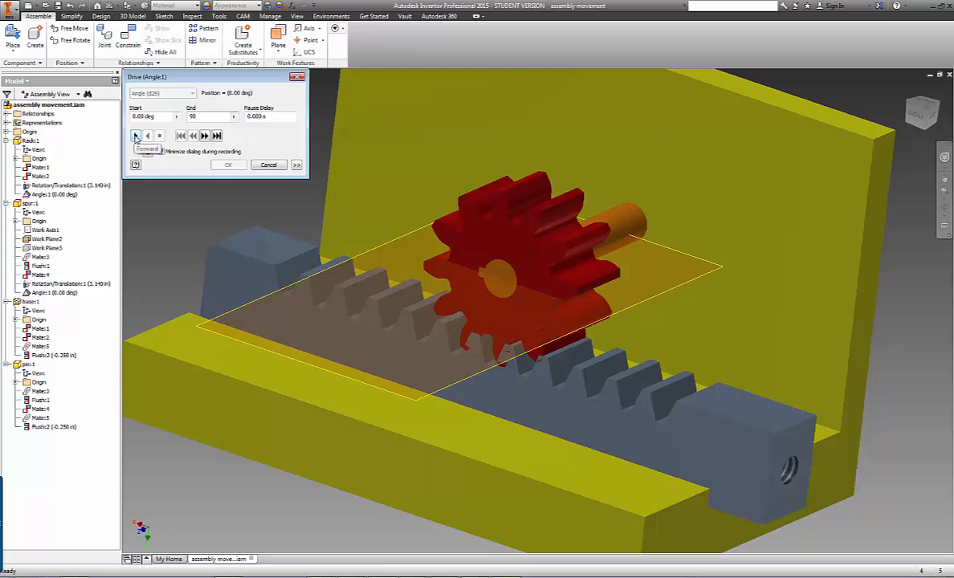
{"action": "left_click", "coordinate": [136, 136]}
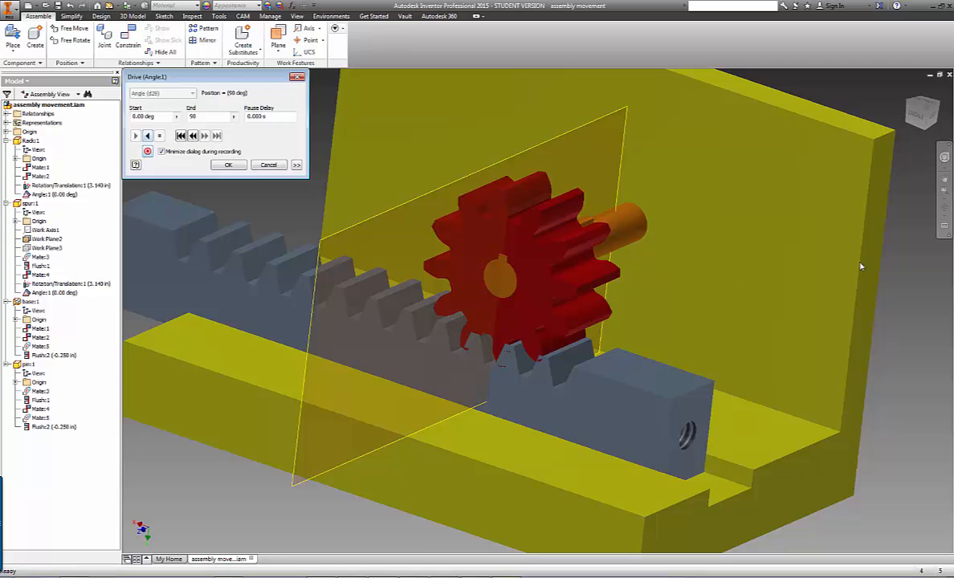
- Cancel driving the angle constraint and suppress the rack's Rotation/Translation constraint
{"action": "left_click", "coordinate": [919, 117]}
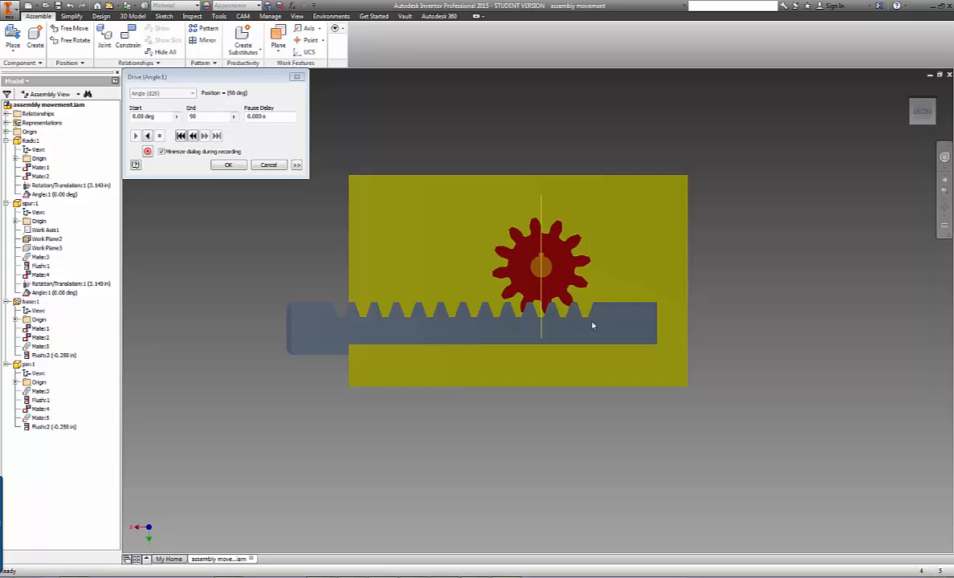
{"action": "right_click", "coordinate": [80, 190]}
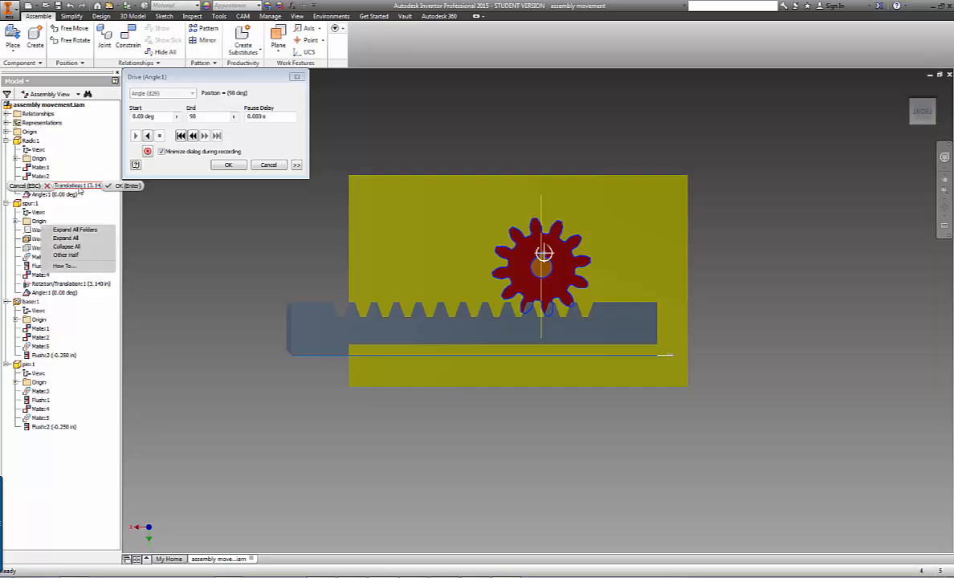
{"action": "left_click", "coordinate": [272, 166]}
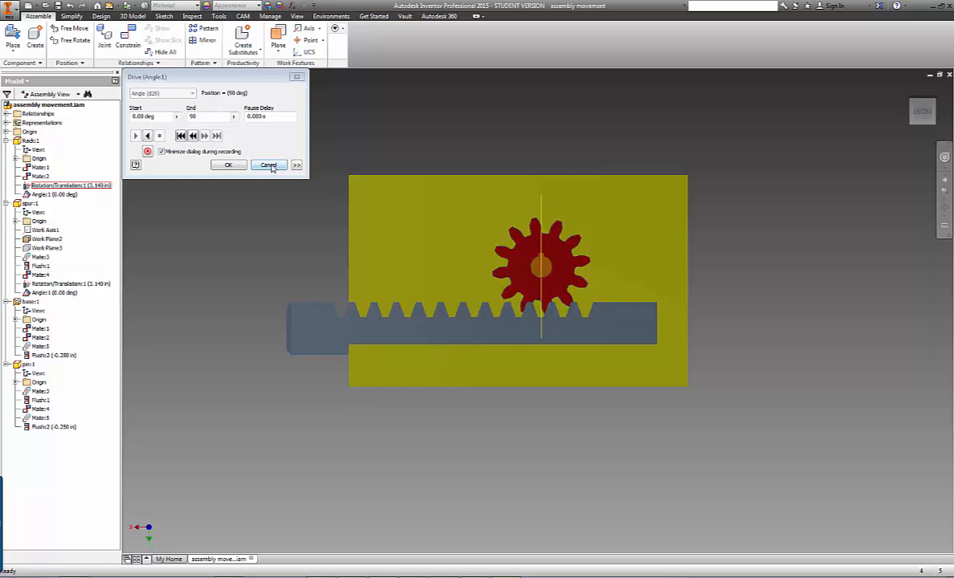
{"action": "left_click", "coordinate": [270, 166]}
{"action": "right_click", "coordinate": [70, 186]}
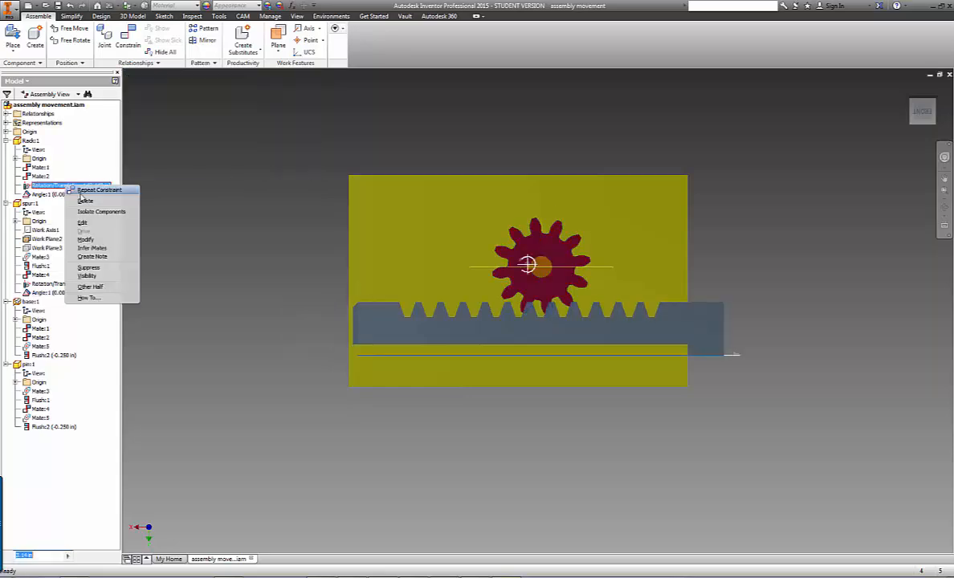
{"action": "left_click", "coordinate": [92, 270]}
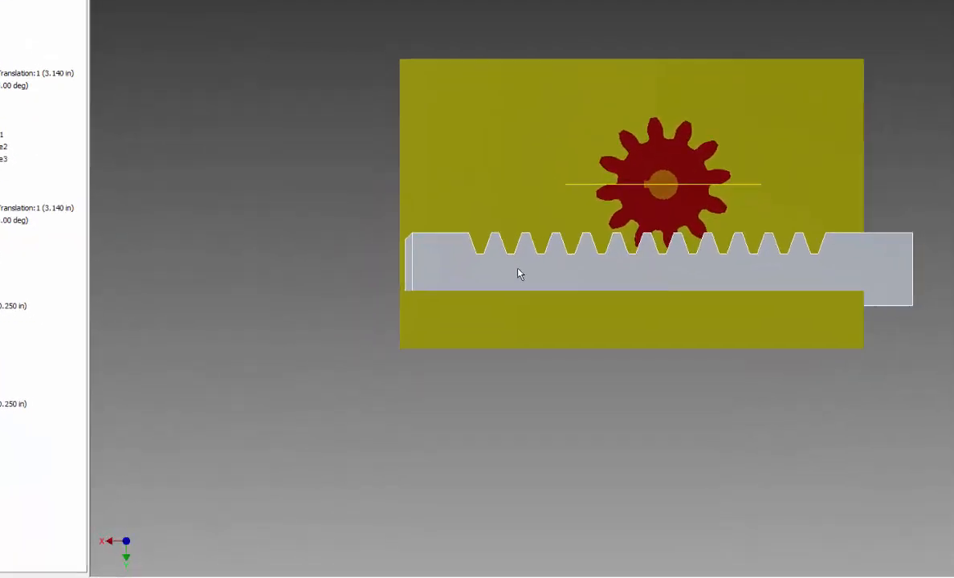
- Slide the rack slightly until its flanks fit around the gear's lowest tooth, and unsuppress the Rotation/Translation constraint
{"action": "left_click_drag", "start_coordinate": [518, 274], "coordinate": [527, 276]}
{"action": "left_click_drag", "start_coordinate": [584, 237], "coordinate": [628, 233]}
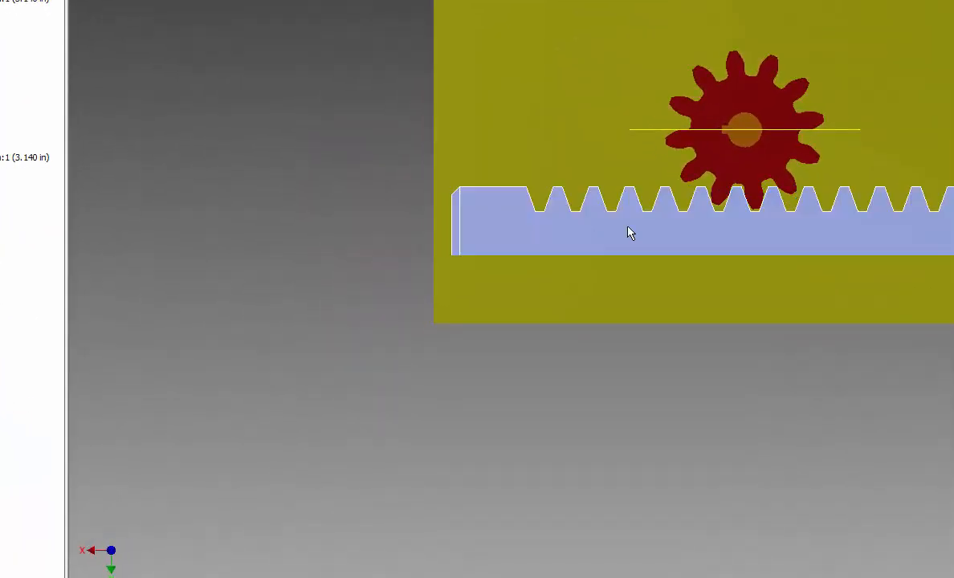
{"action": "scroll", "coordinate": [628, 233], "scroll_direction": "up", "scroll_amount": 8}
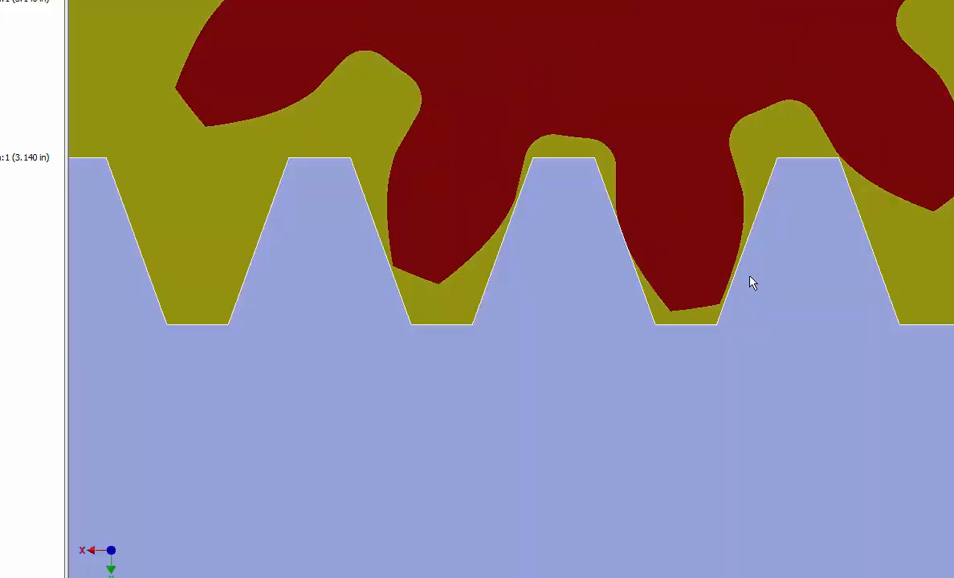
{"action": "left_click_drag", "start_coordinate": [769, 288], "coordinate": [767, 287]}
{"action": "right_click", "coordinate": [2, 3]}
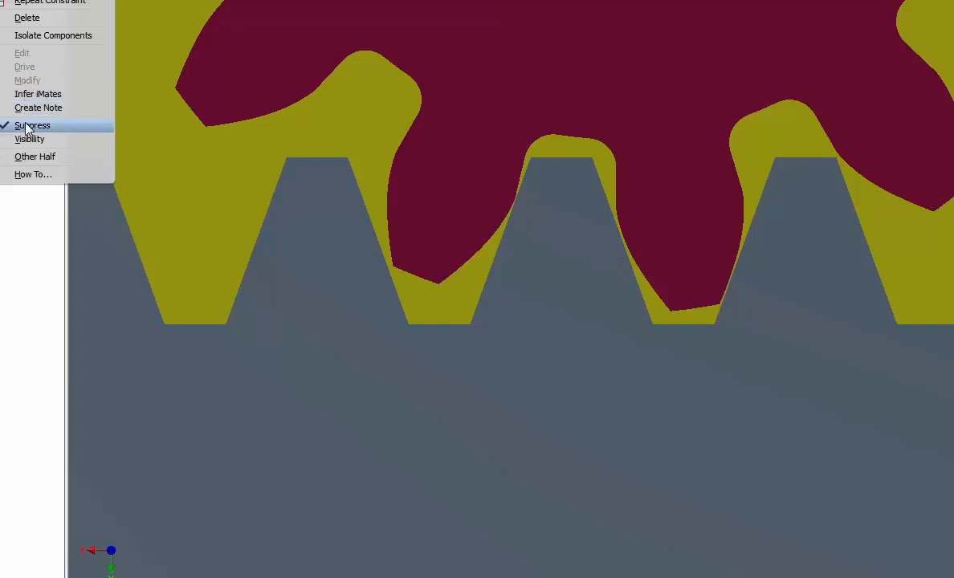
{"action": "left_click", "coordinate": [24, 127]}
- Drive the Angle:1 constraint forward to an end angle of 120 deg and extend the run to 230 deg
{"action": "scroll", "coordinate": [213, 218], "scroll_direction": "down", "scroll_amount": 8}
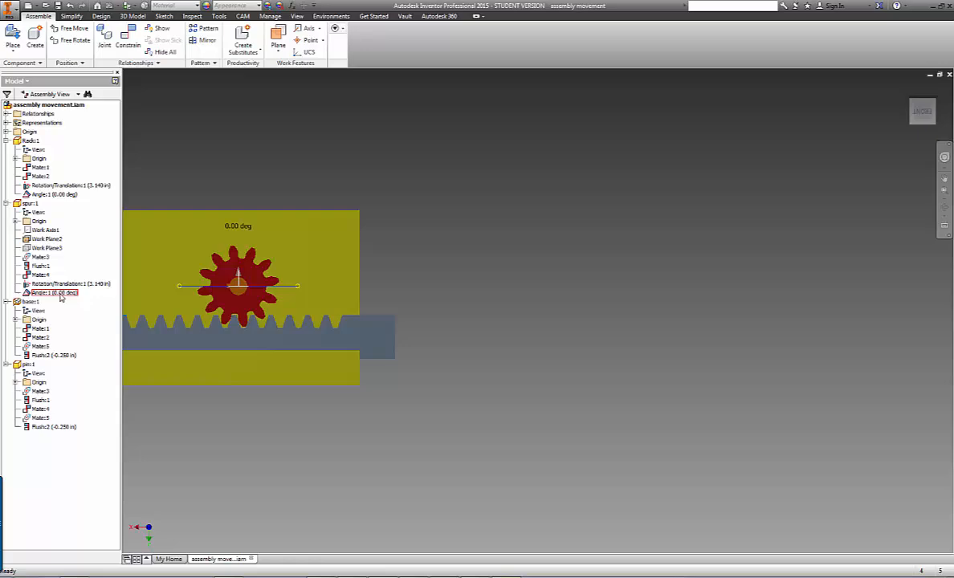
{"action": "left_click", "coordinate": [49, 195]}
{"action": "right_click", "coordinate": [49, 194]}
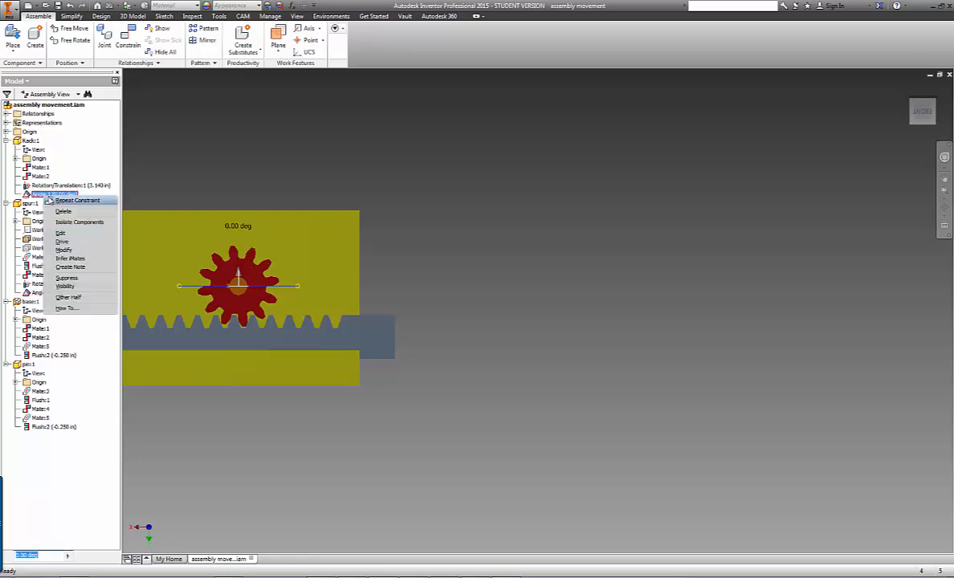
{"action": "left_click", "coordinate": [62, 241]}
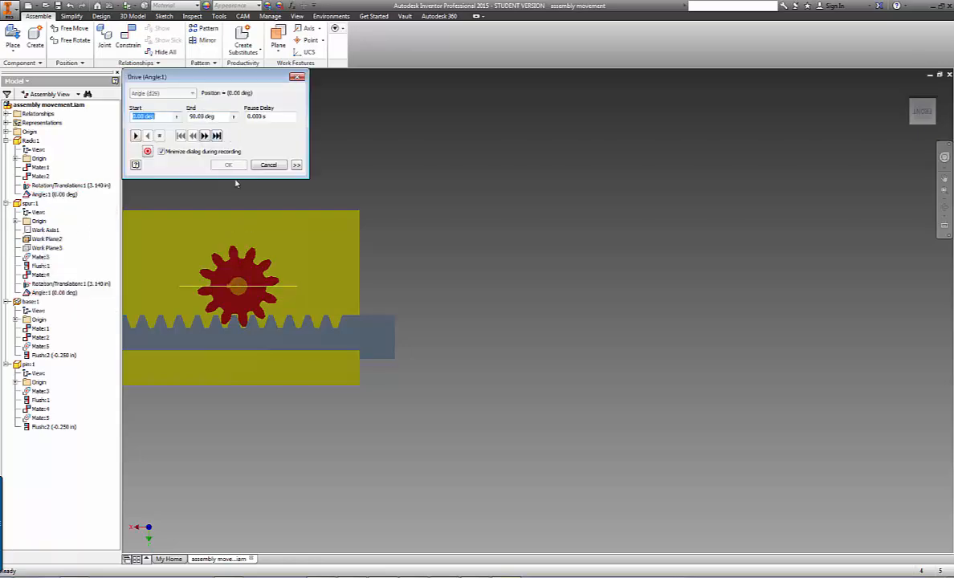
{"action": "left_click", "coordinate": [204, 118]}
{"action": "double_click", "coordinate": [204, 117]}
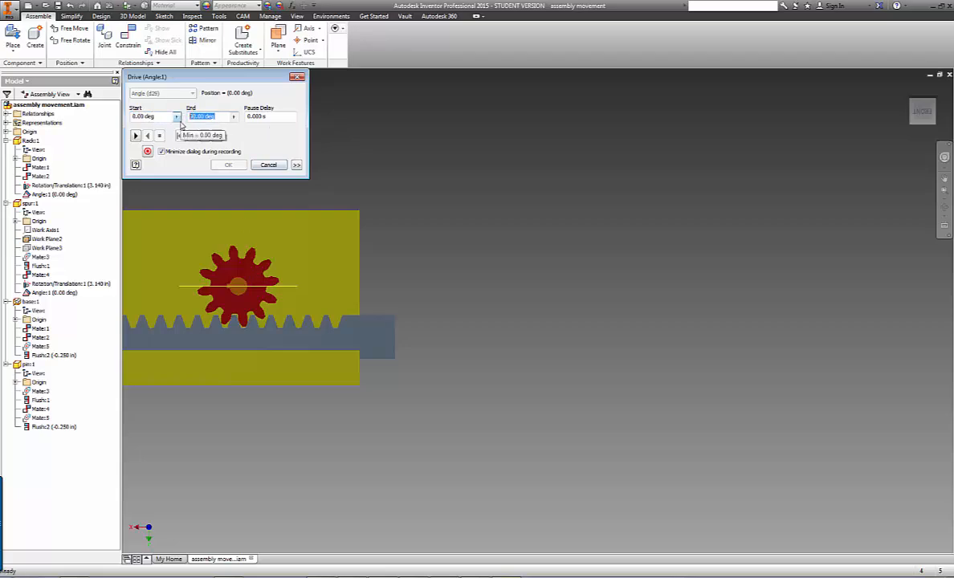
{"action": "type", "text": "120"}
{"action": "left_click", "coordinate": [135, 138]}
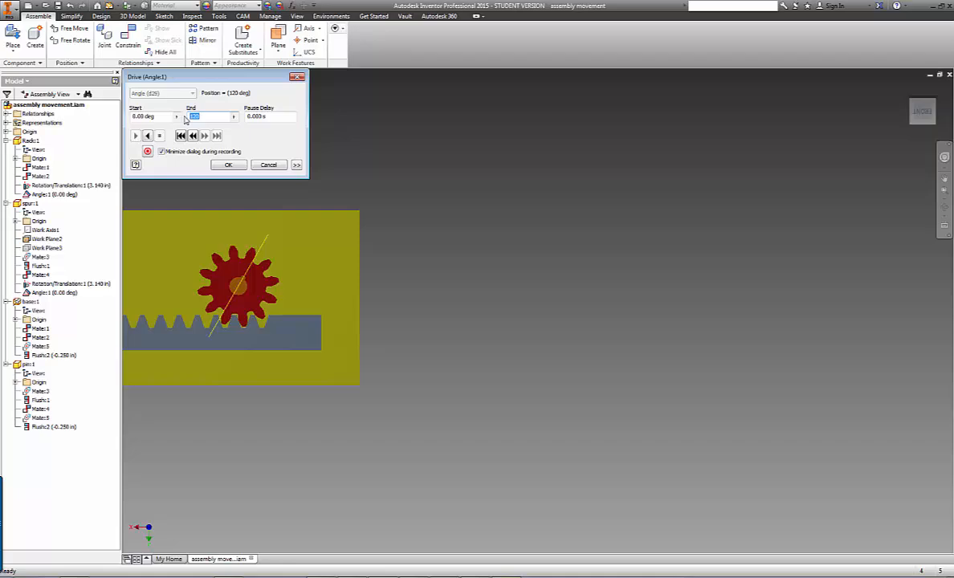
{"action": "type", "text": "360"}
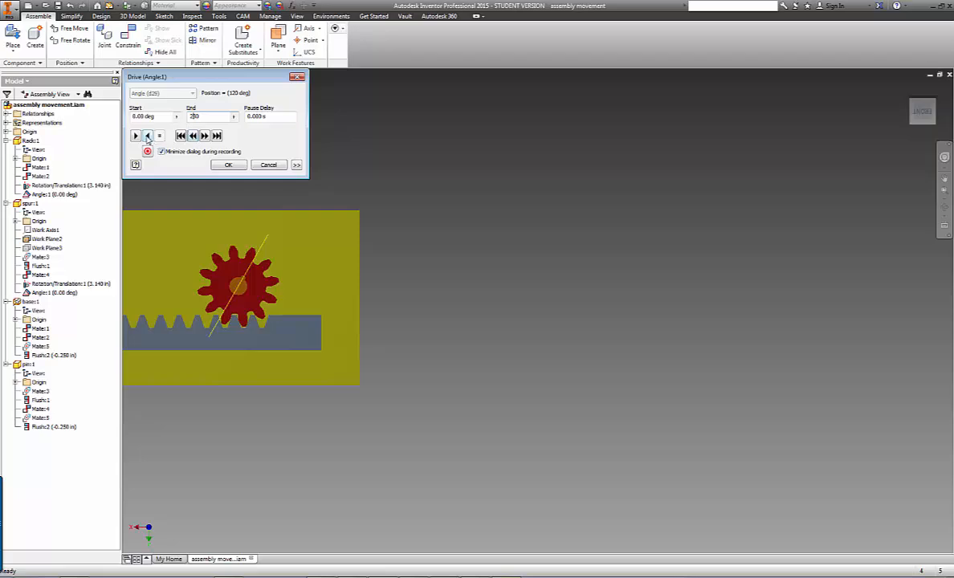
{"action": "left_click", "coordinate": [136, 137]}
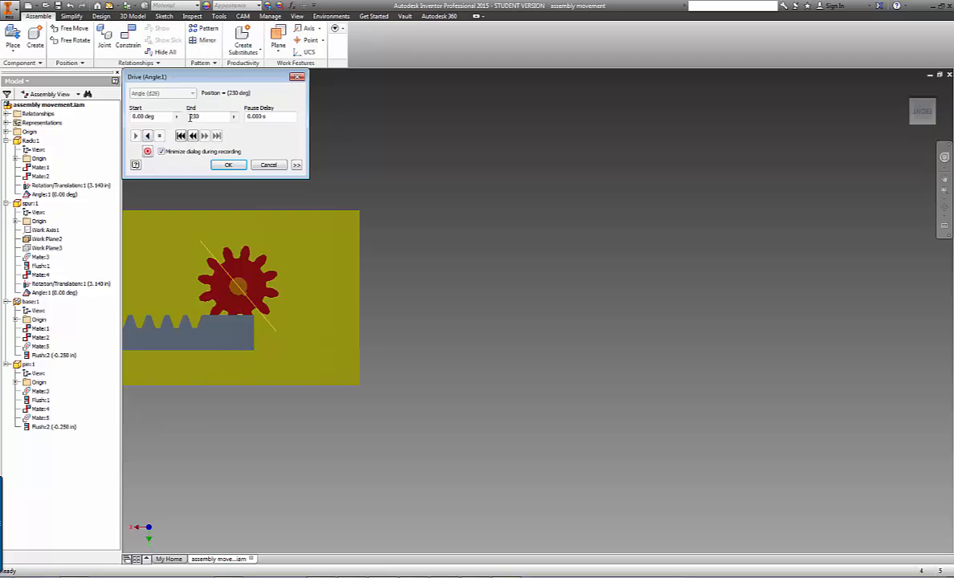
- Set the drive's end angle to 130 deg, run the motion back to the start and play it forward
{"action": "left_click_drag", "start_coordinate": [199, 116], "coordinate": [182, 121]}
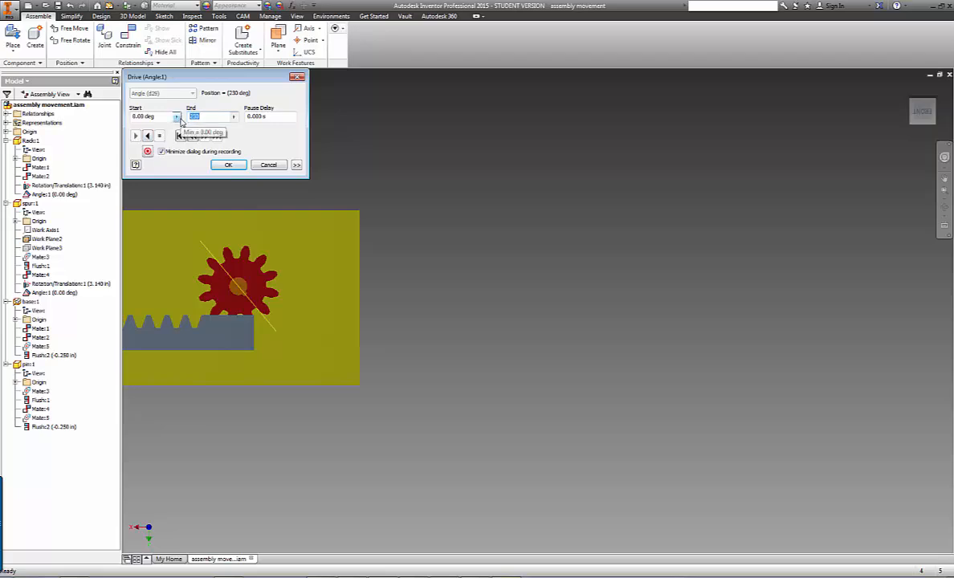
{"action": "type", "text": "130"}
{"action": "left_click", "coordinate": [148, 135]}
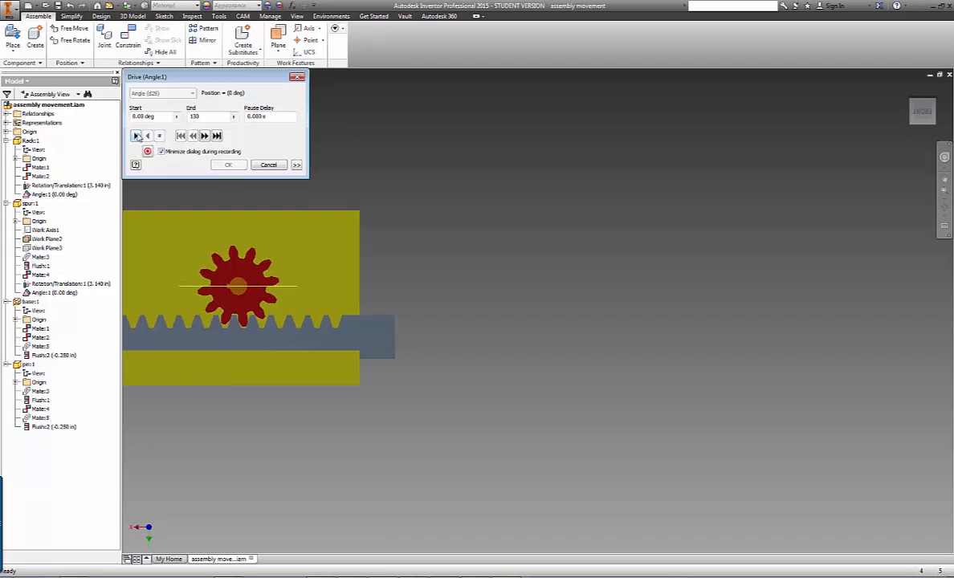
{"action": "left_click", "coordinate": [135, 136]}
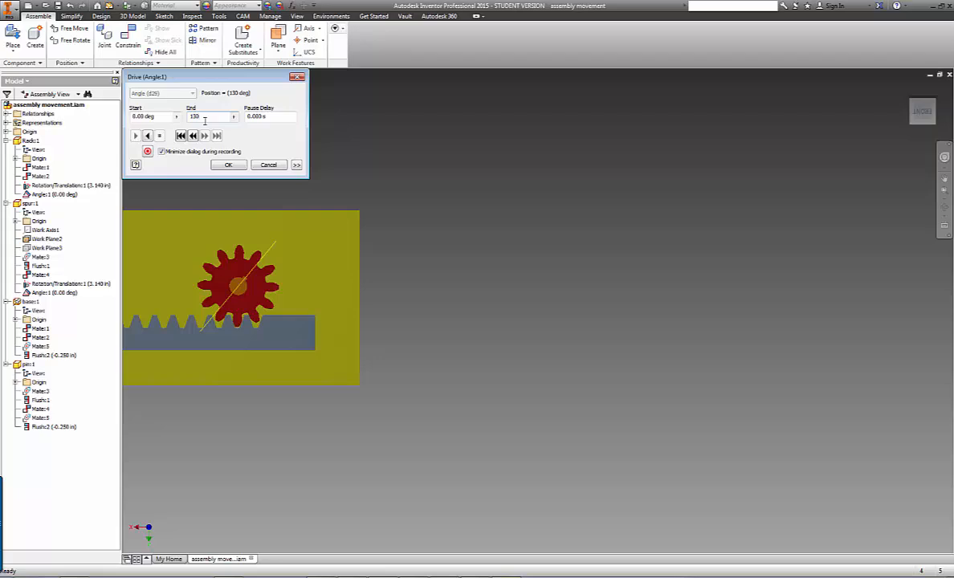
- Raise the drive's end angle to 135 deg and on to 140 deg, playing the motion forward each time and finally back to the start
{"action": "key", "text": "BackSpace"}
{"action": "type", "text": "5"}
{"action": "left_click", "coordinate": [135, 135]}
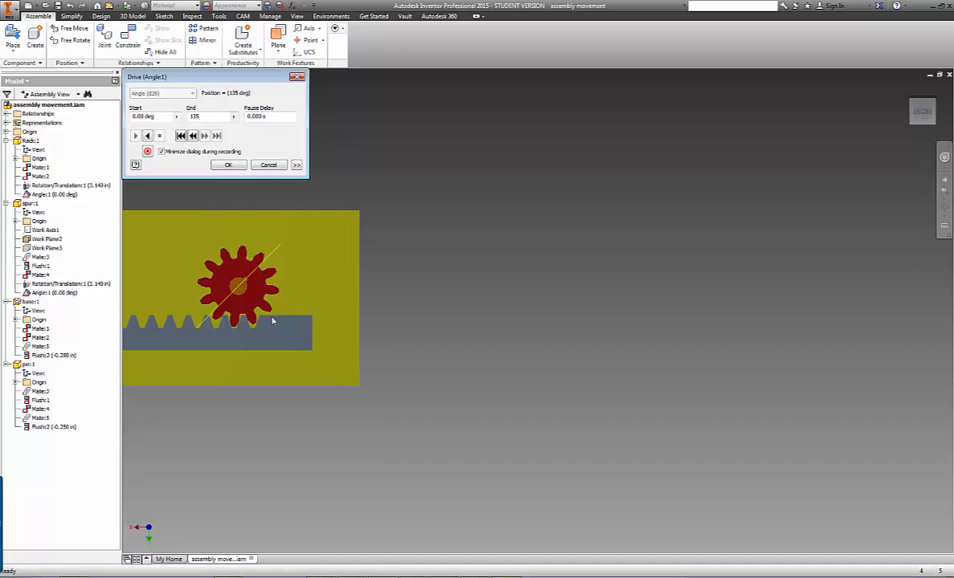
{"action": "left_click_drag", "start_coordinate": [200, 115], "coordinate": [193, 115]}
{"action": "type", "text": "180"}
{"action": "left_click", "coordinate": [136, 136]}
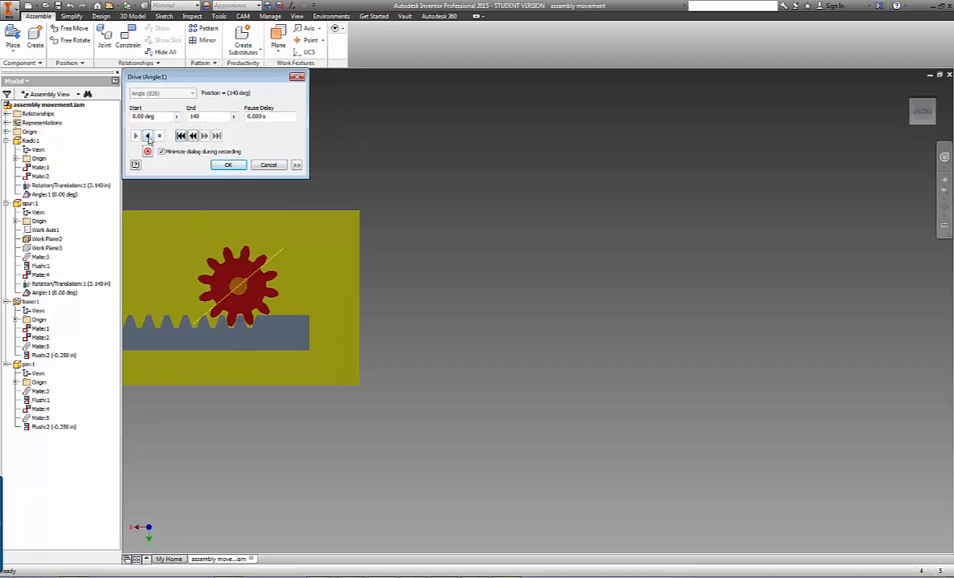
{"action": "left_click", "coordinate": [147, 136]}
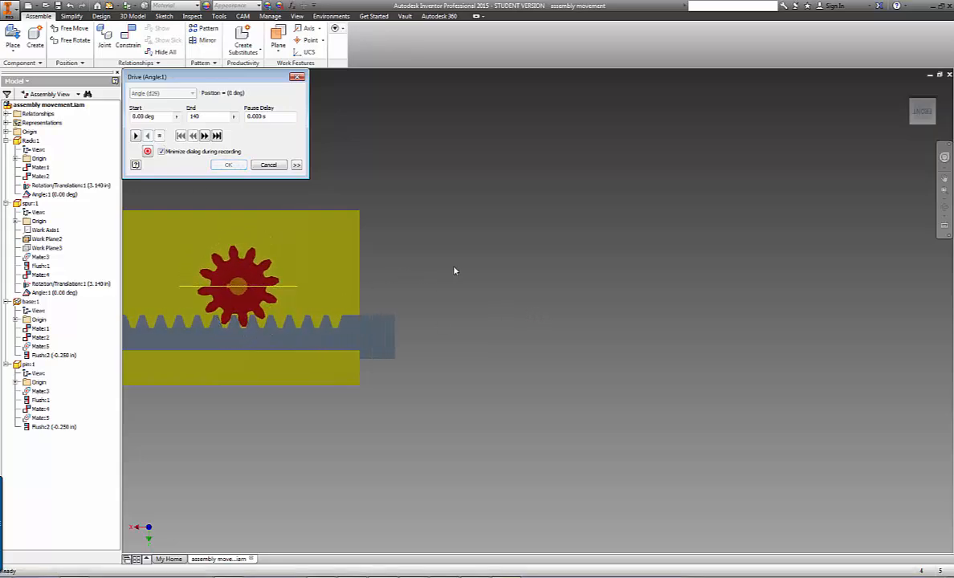
- Set the drive's start angle to -140 deg, play the motion forward briefly and run it in reverse to the start
{"action": "middle_click_drag", "start_coordinate": [459, 276], "coordinate": [607, 266]}
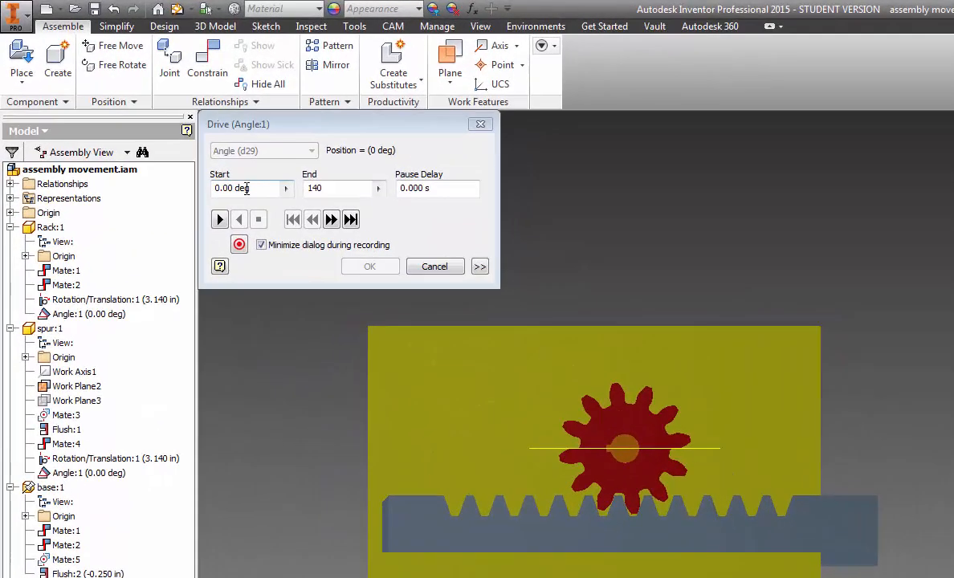
{"action": "left_click_drag", "start_coordinate": [238, 175], "coordinate": [193, 175]}
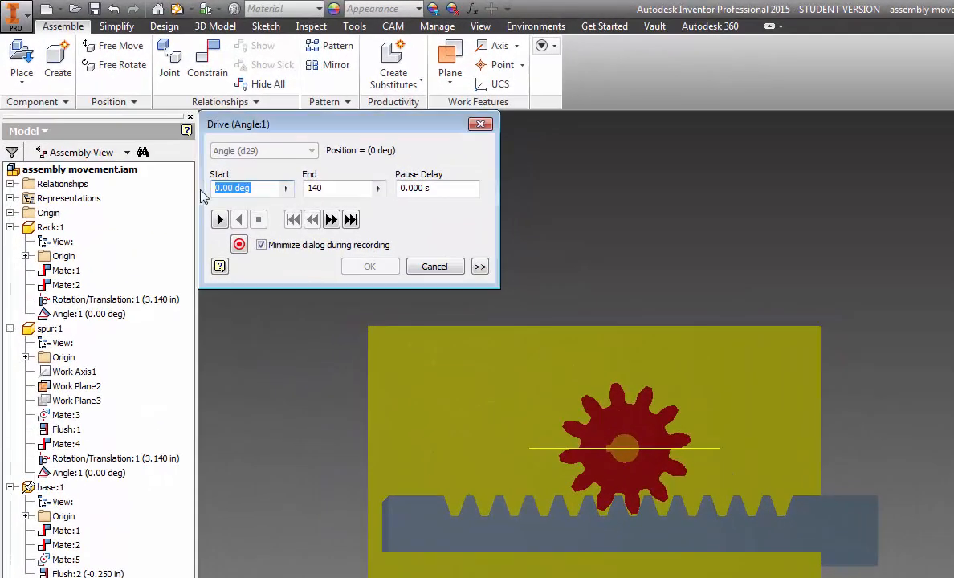
{"action": "type", "text": "-140"}
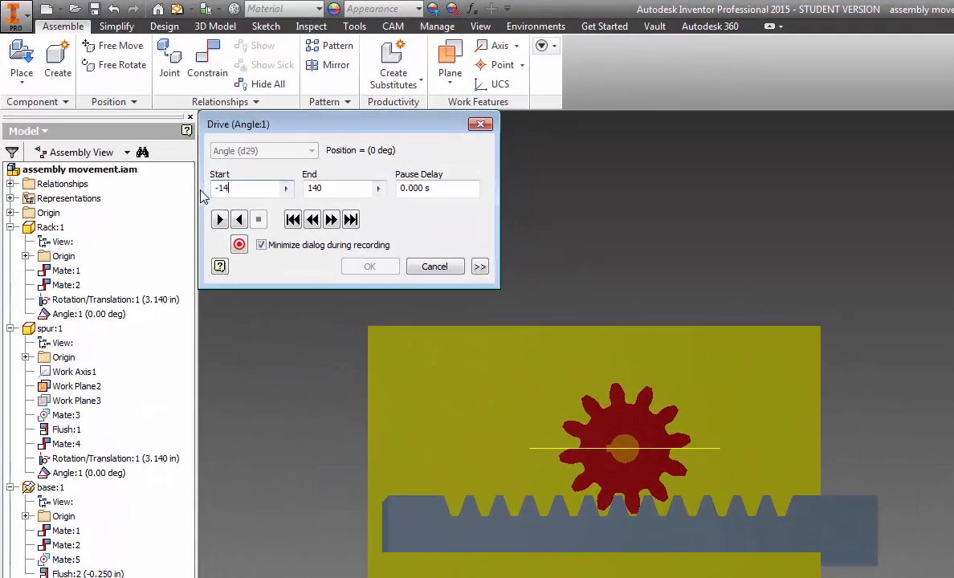
{"action": "left_click", "coordinate": [220, 219]}
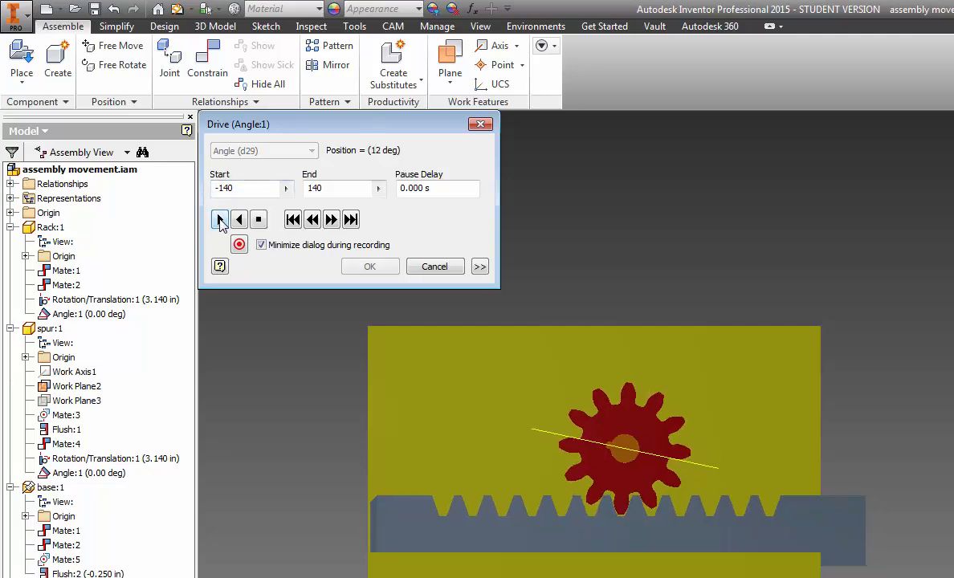
{"action": "left_click", "coordinate": [239, 219]}
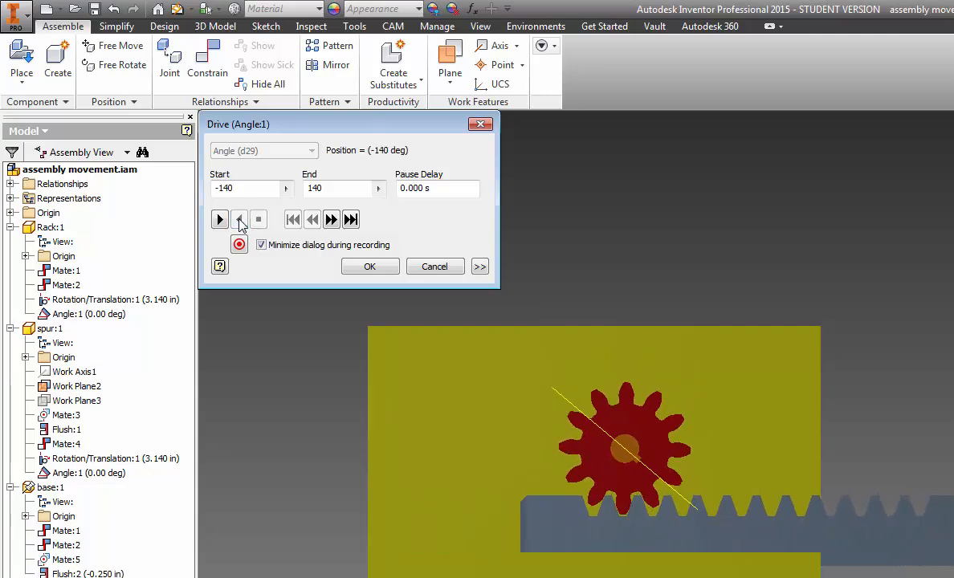
- Try start angles of -150 deg and -160 deg for the drive, running the motion in reverse for each
{"action": "left_click_drag", "start_coordinate": [233, 187], "coordinate": [224, 188]}
{"action": "type", "text": "50"}
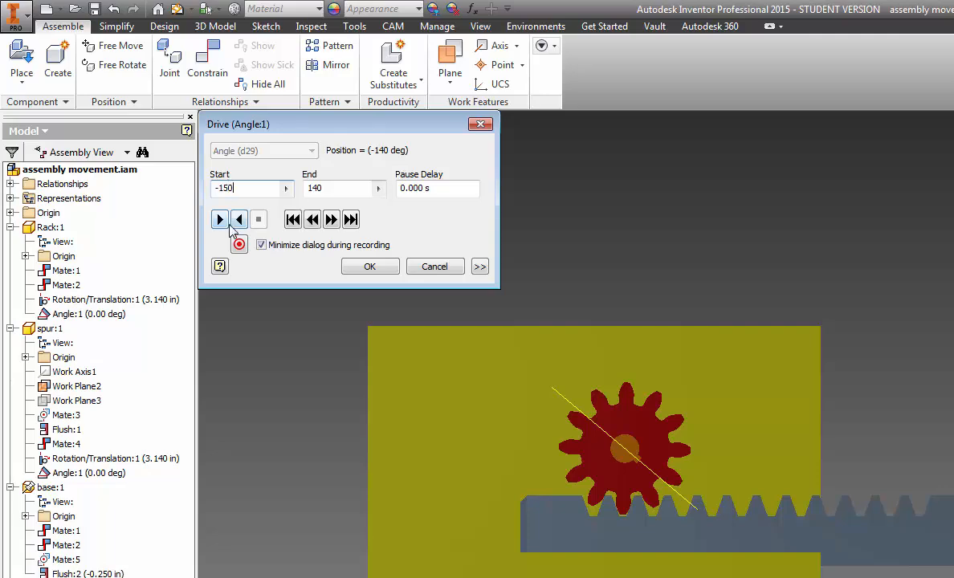
{"action": "left_click", "coordinate": [240, 220]}
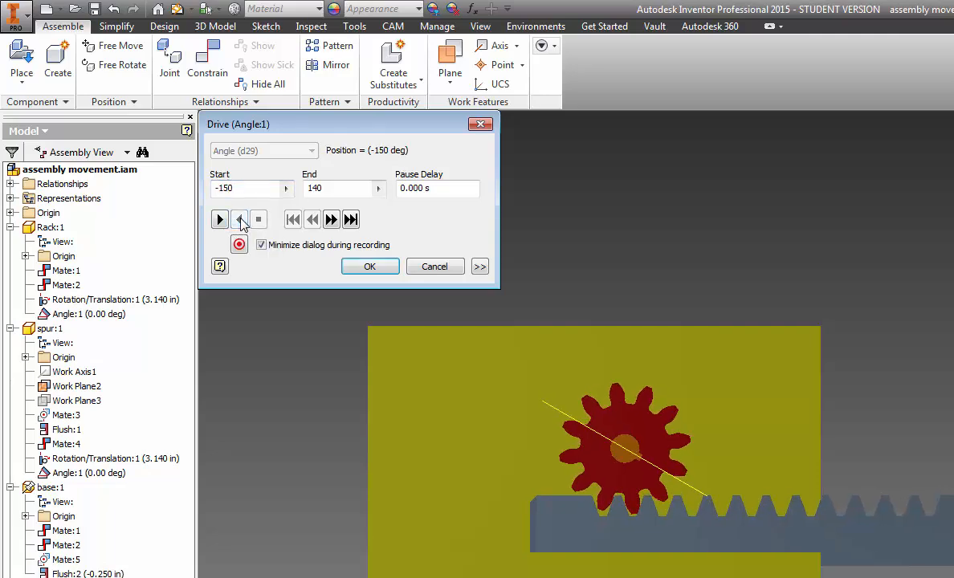
{"action": "left_click_drag", "start_coordinate": [234, 188], "coordinate": [225, 188]}
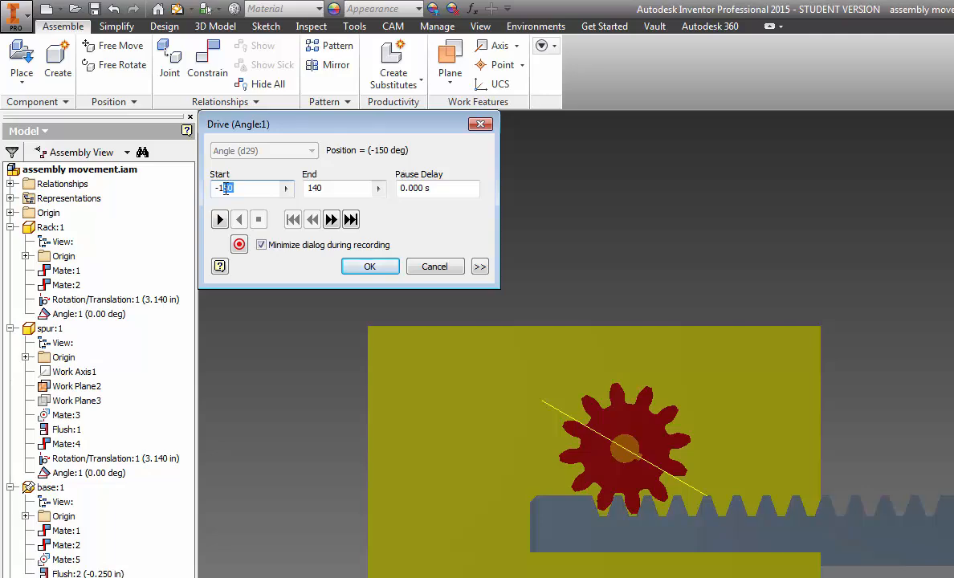
{"action": "type", "text": "60"}
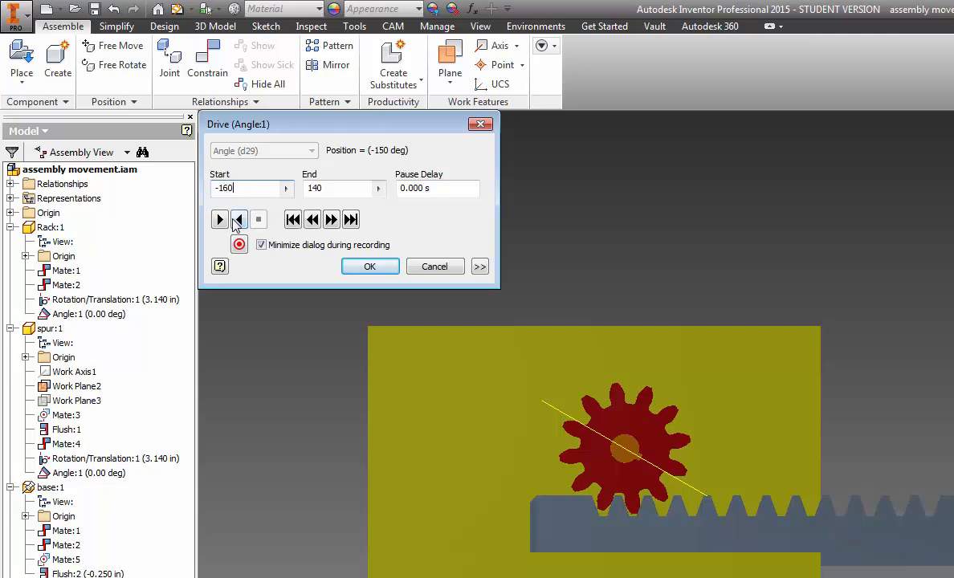
{"action": "left_click", "coordinate": [239, 220]}
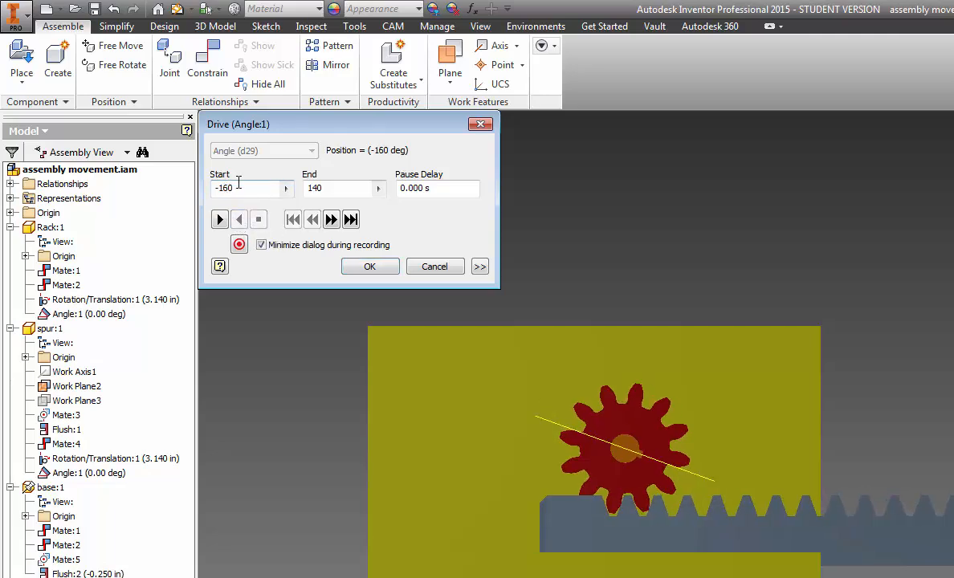
- Set the drive's start angle to -155 deg, run it both ways, and refine the start to -152 deg and play it
{"action": "left_click_drag", "start_coordinate": [233, 188], "coordinate": [226, 188]}
{"action": "type", "text": "55"}
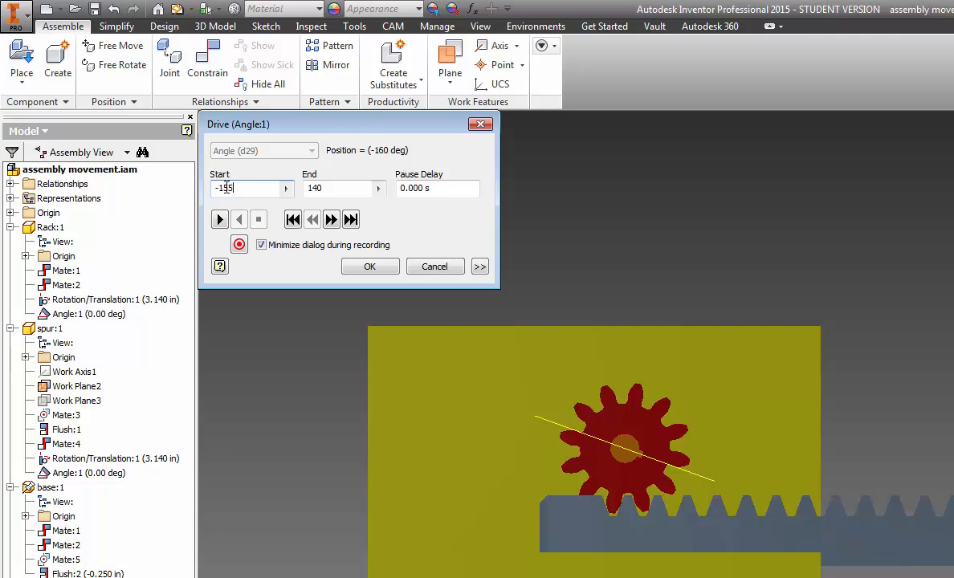
{"action": "left_click", "coordinate": [219, 219]}
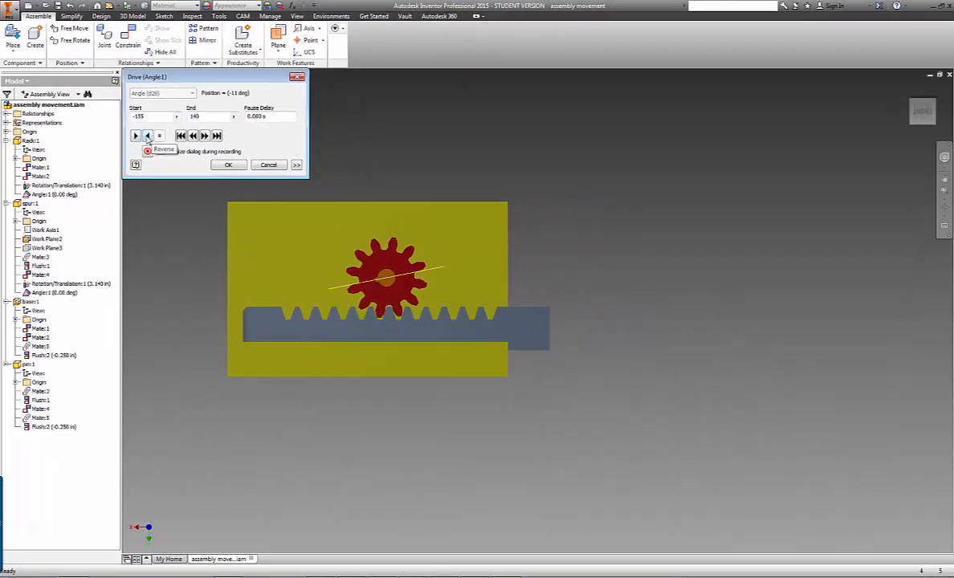
{"action": "left_click", "coordinate": [147, 137]}
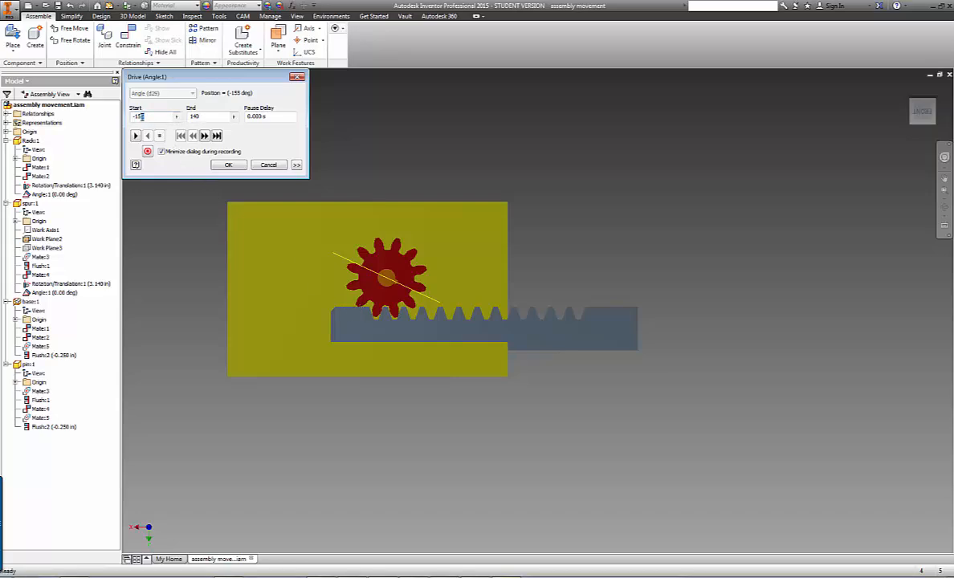
{"action": "left_click", "coordinate": [181, 136]}
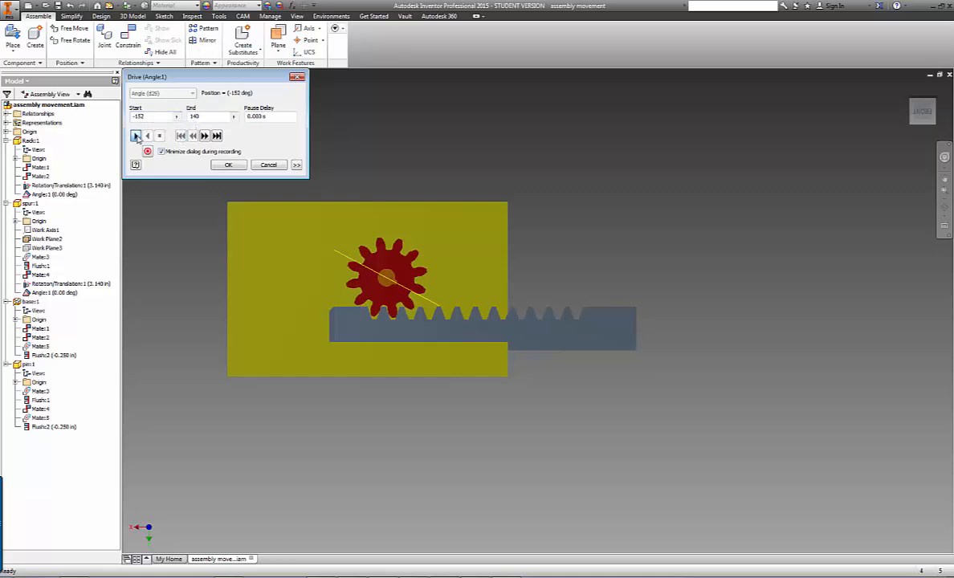
{"action": "left_click", "coordinate": [137, 136]}
- Accept the drive of the angle constraint and hide the spur gear's Work Plane2
{"action": "left_click", "coordinate": [909, 95]}
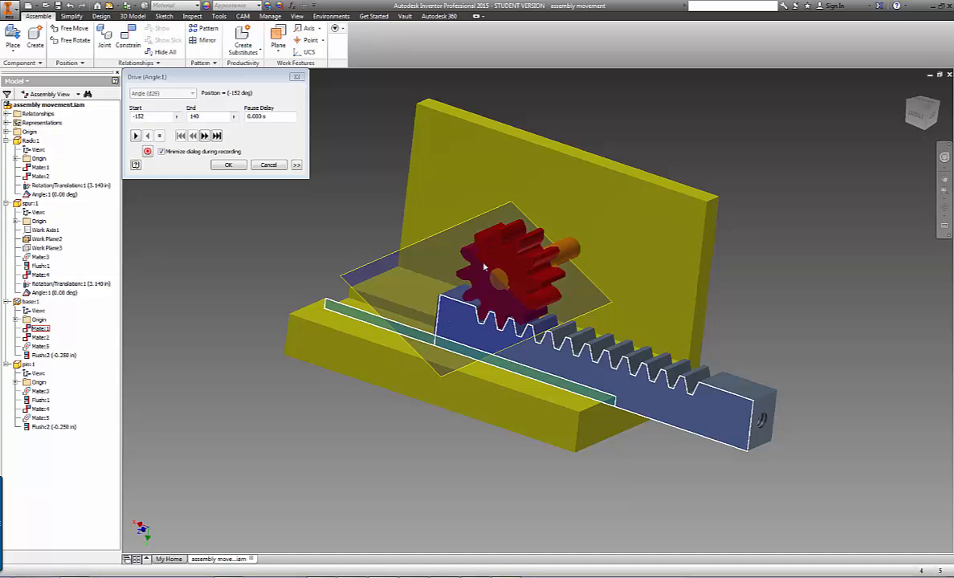
{"action": "right_click", "coordinate": [74, 238]}
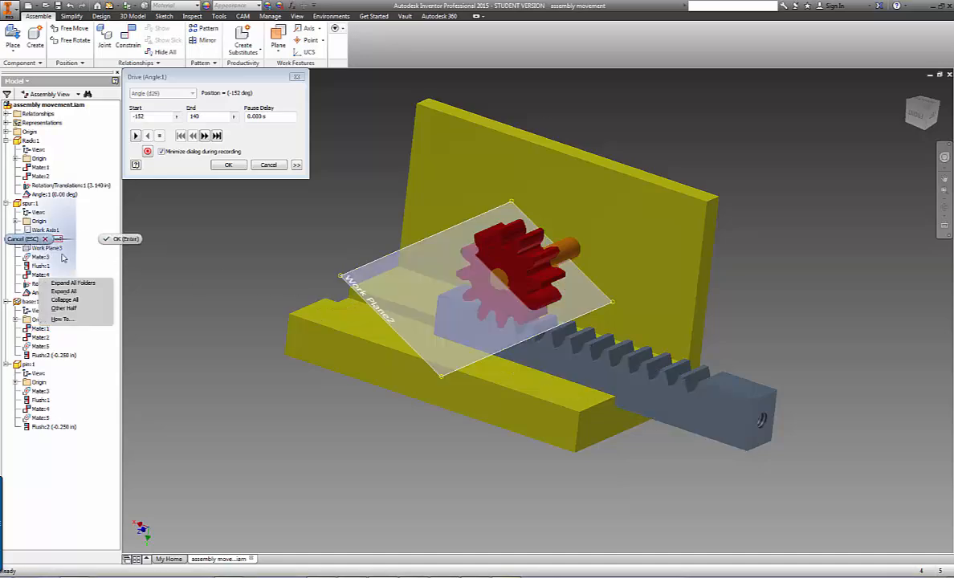
{"action": "left_click", "coordinate": [119, 233]}
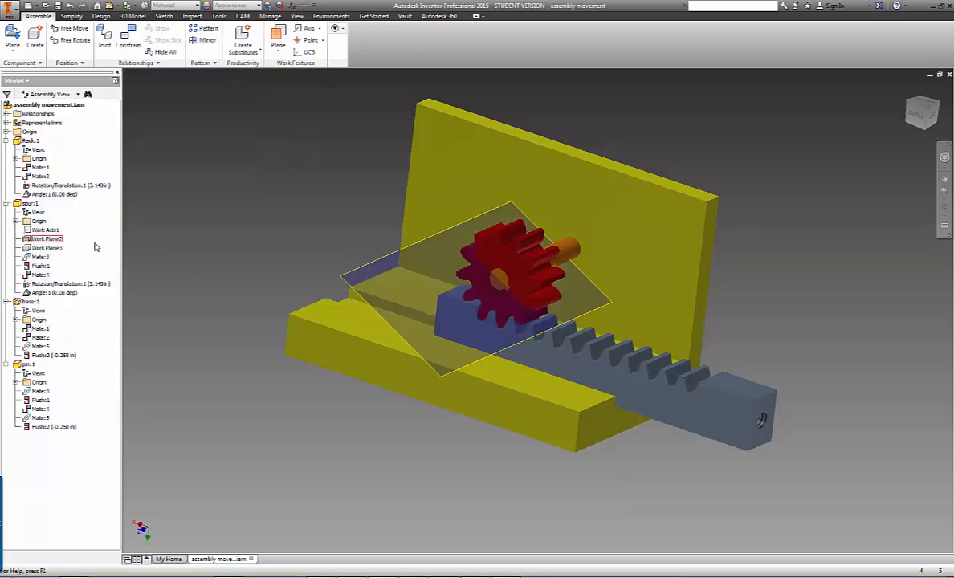
{"action": "right_click", "coordinate": [41, 240]}
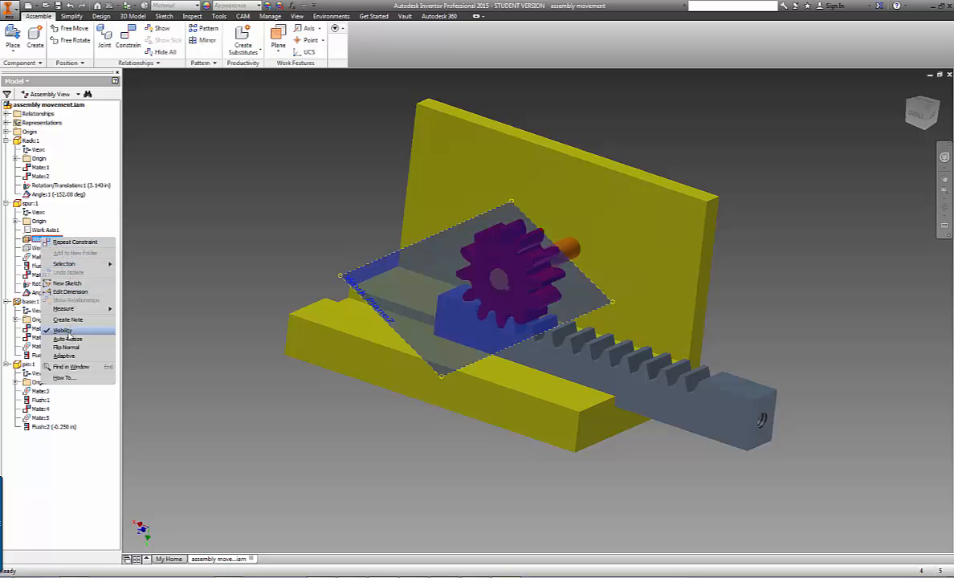
{"action": "left_click", "coordinate": [63, 330]}
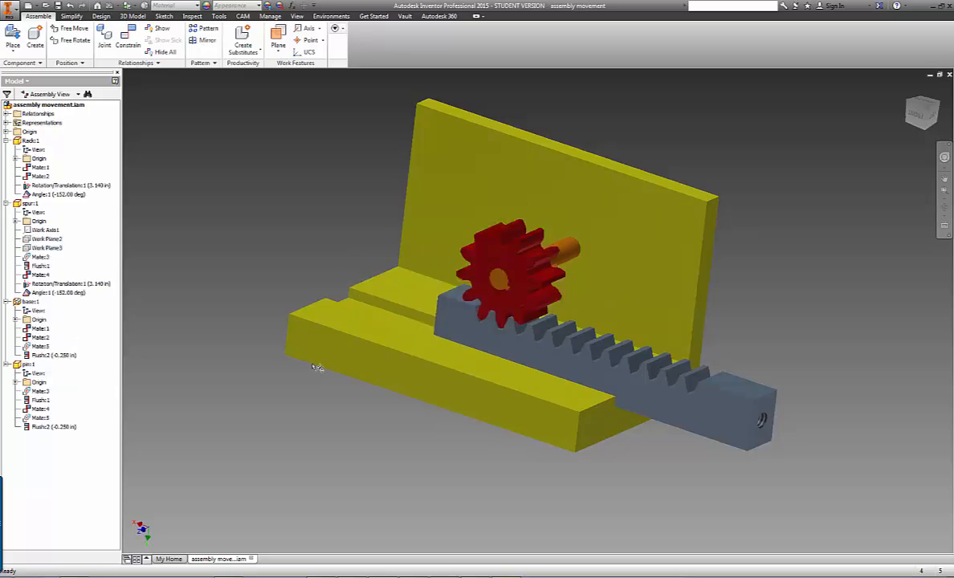
- Drive the rack's Angle:1 constraint again, playing the motion forward to the end and in reverse to the start
{"action": "right_click", "coordinate": [69, 196]}
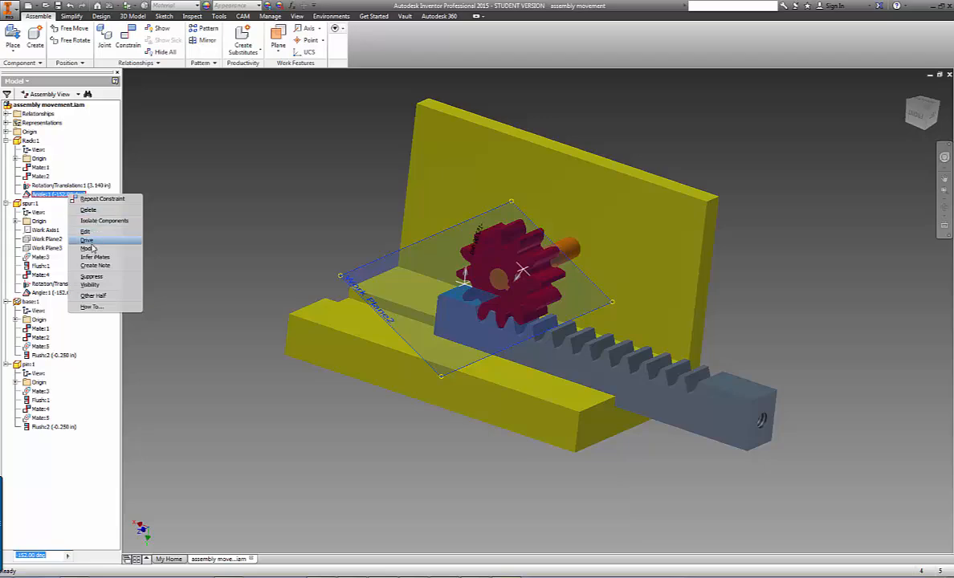
{"action": "left_click", "coordinate": [91, 241]}
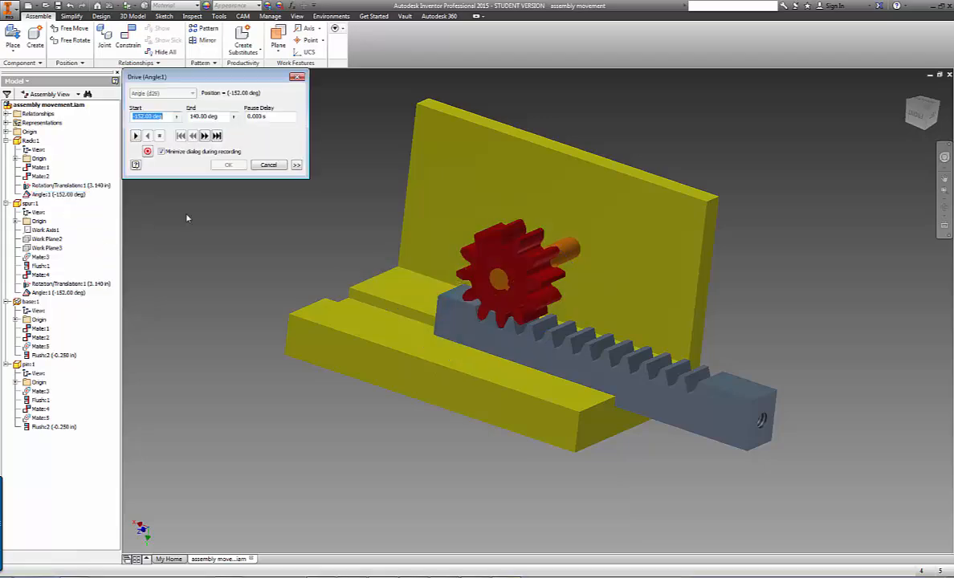
{"action": "left_click", "coordinate": [135, 136]}
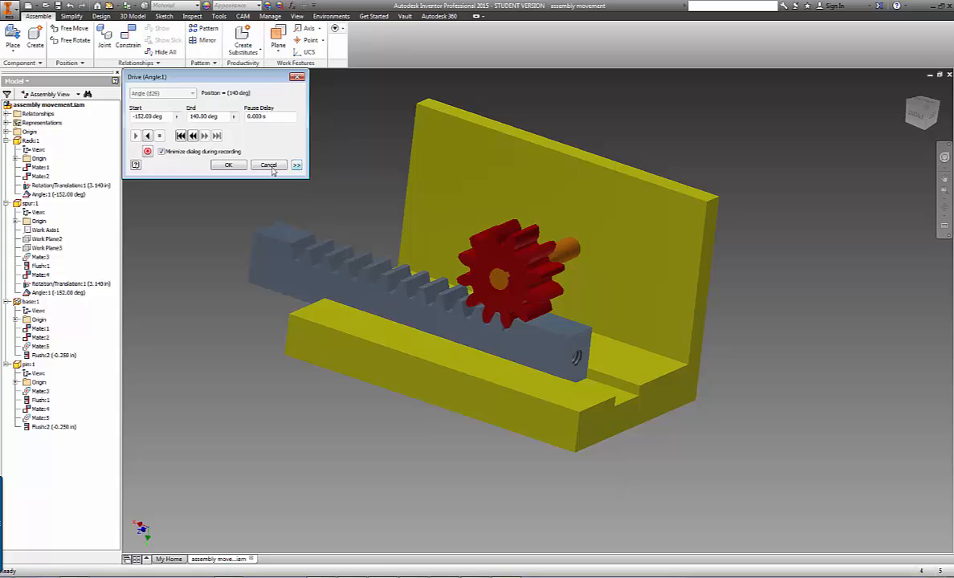
{"action": "left_click", "coordinate": [147, 136]}
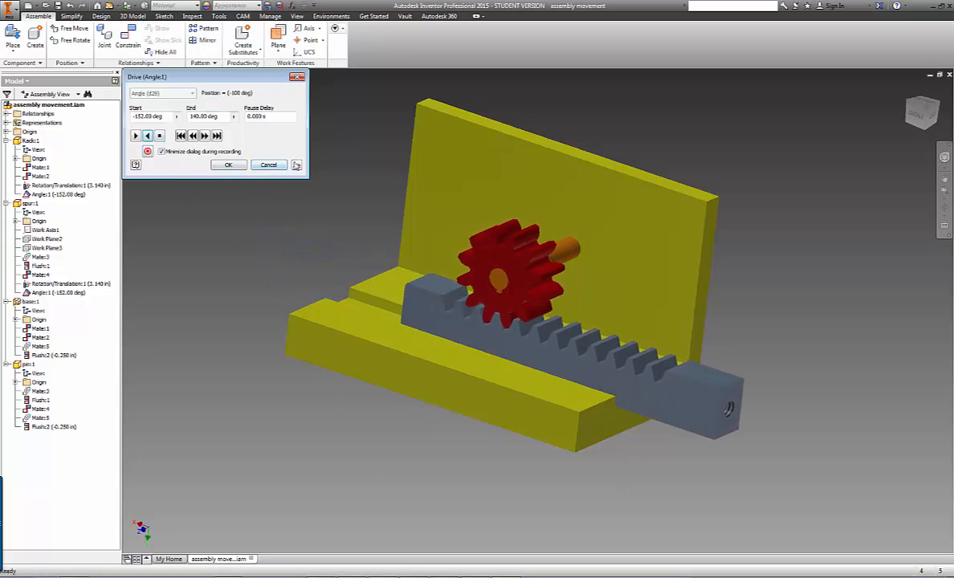
- Enable Collision Detection in the drive's extended options and try playing the motion forward twice
{"action": "left_click", "coordinate": [296, 164]}
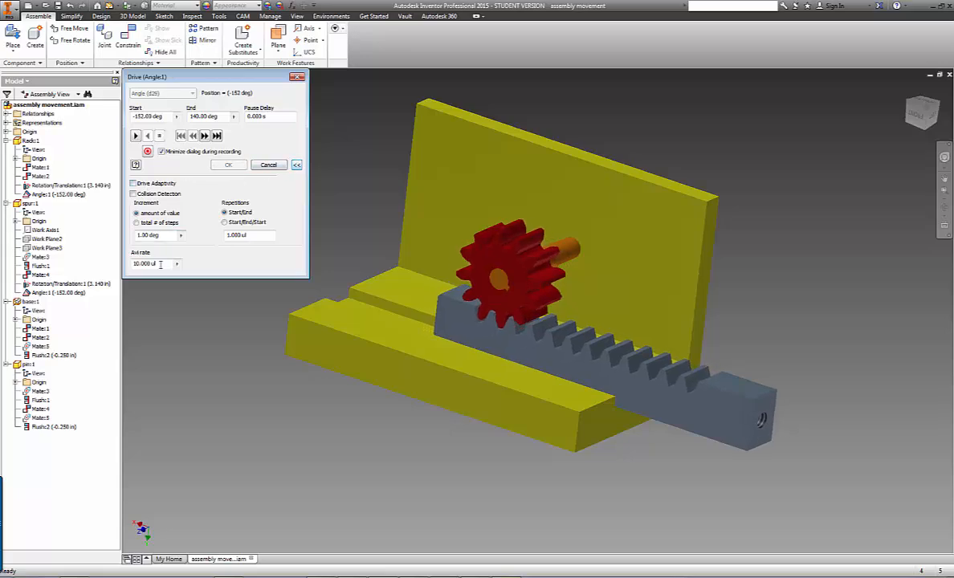
{"action": "left_click", "coordinate": [134, 193]}
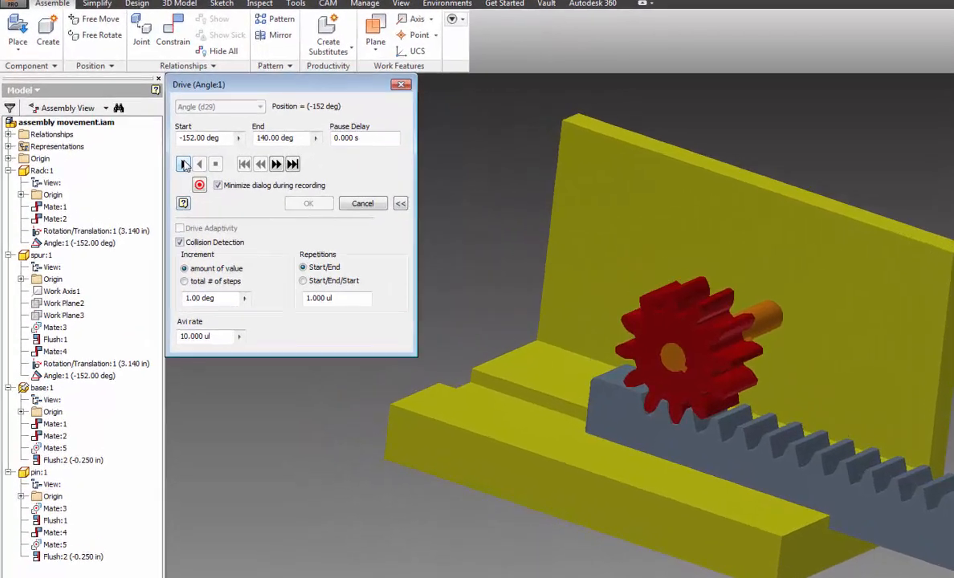
{"action": "left_click", "coordinate": [136, 136]}
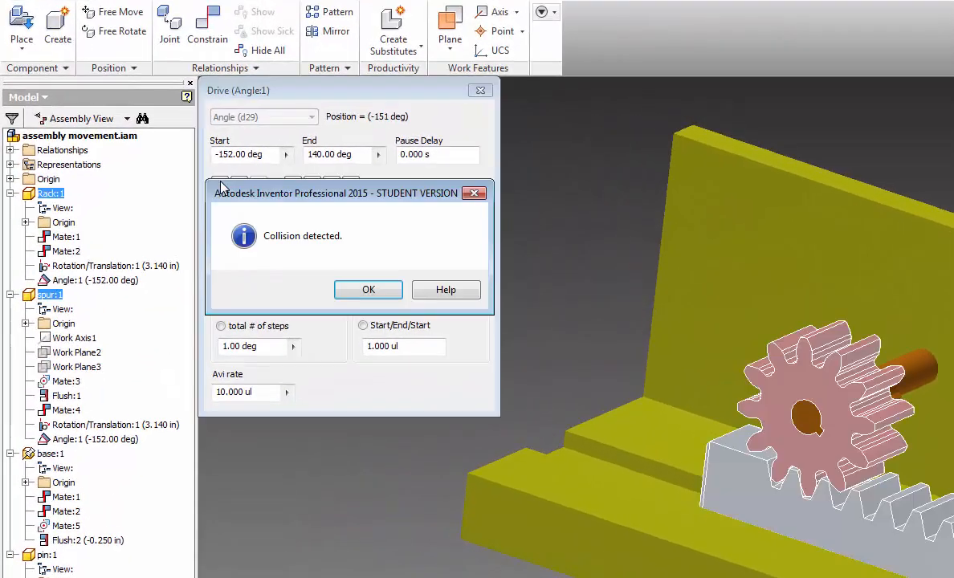
{"action": "left_click", "coordinate": [368, 290]}
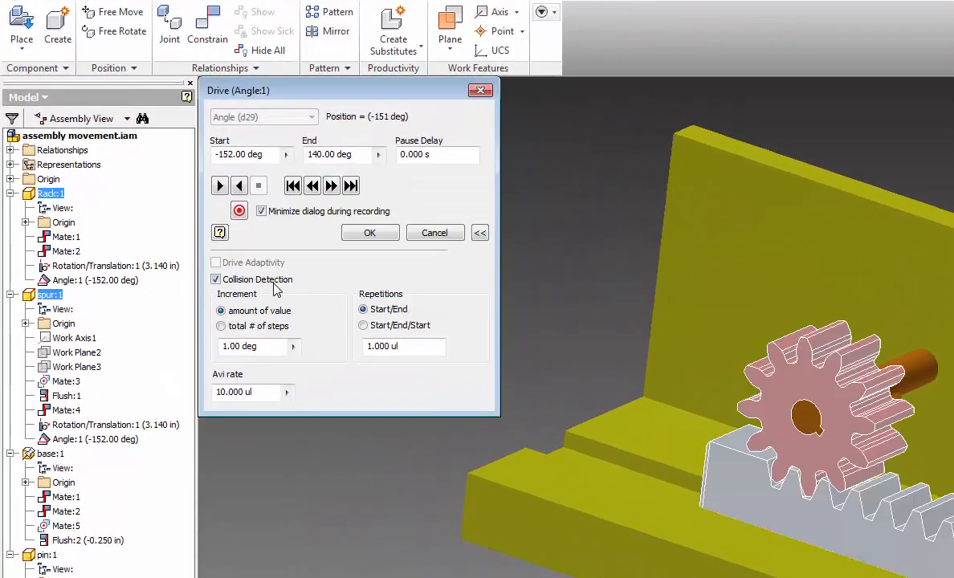
{"action": "left_click", "coordinate": [220, 186]}
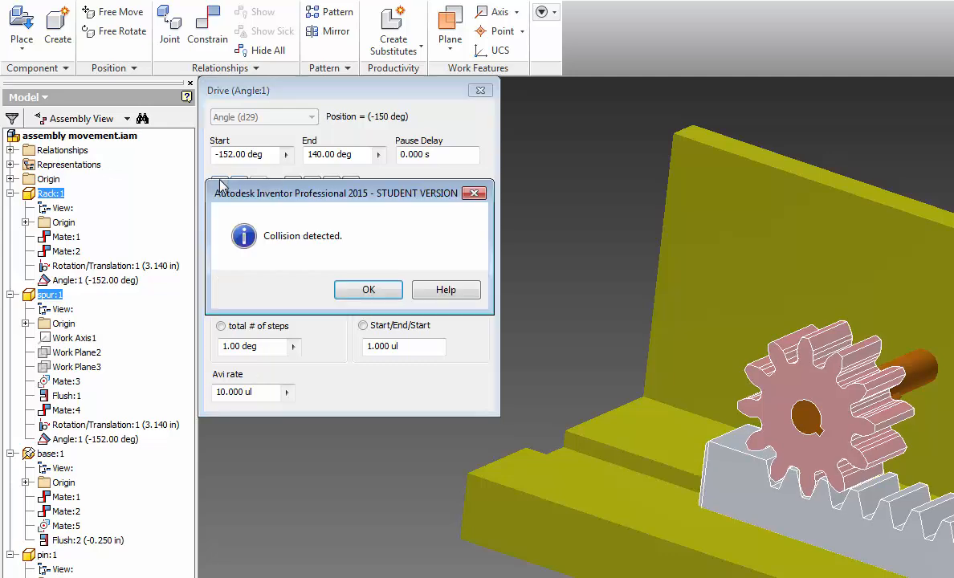
{"action": "left_click", "coordinate": [366, 290]}
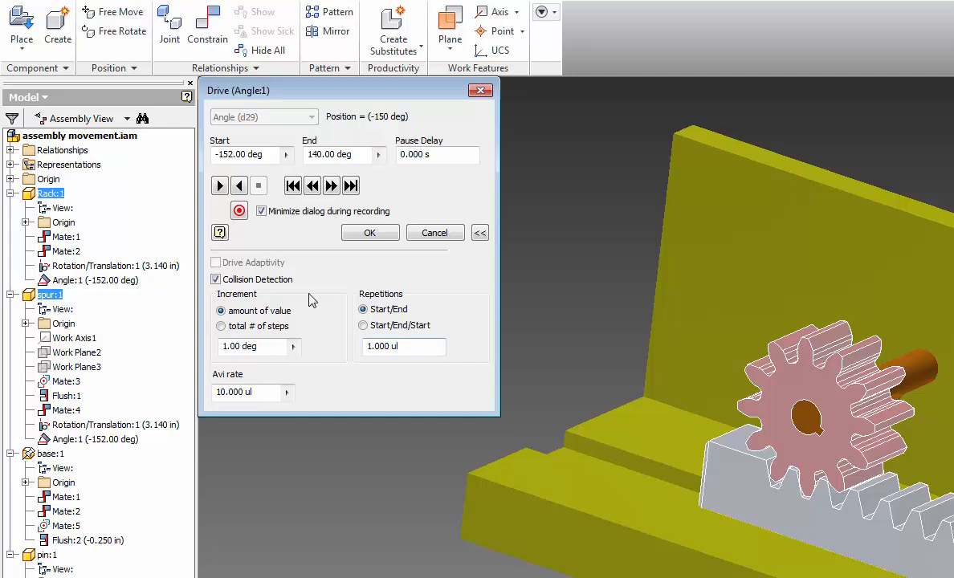
- Turn Collision Detection off, play the motion forward to the end angle and accept the drive
{"action": "left_click", "coordinate": [215, 279]}
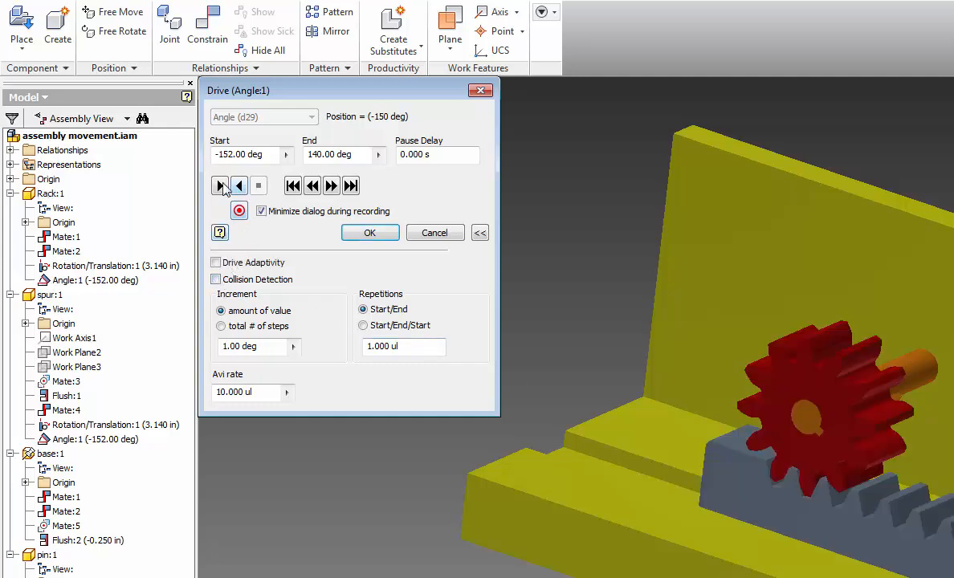
{"action": "left_click", "coordinate": [221, 186]}
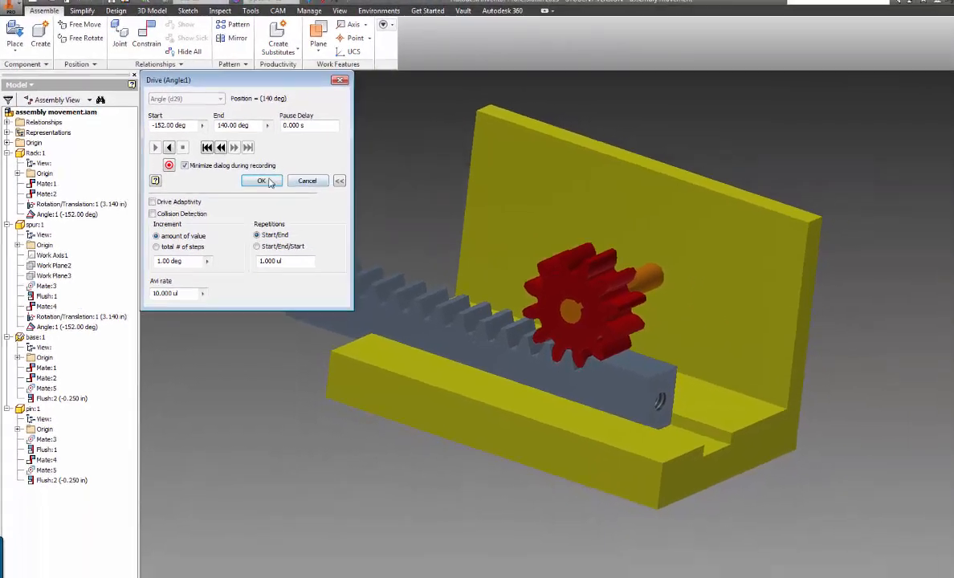
{"action": "left_click", "coordinate": [392, 217]}
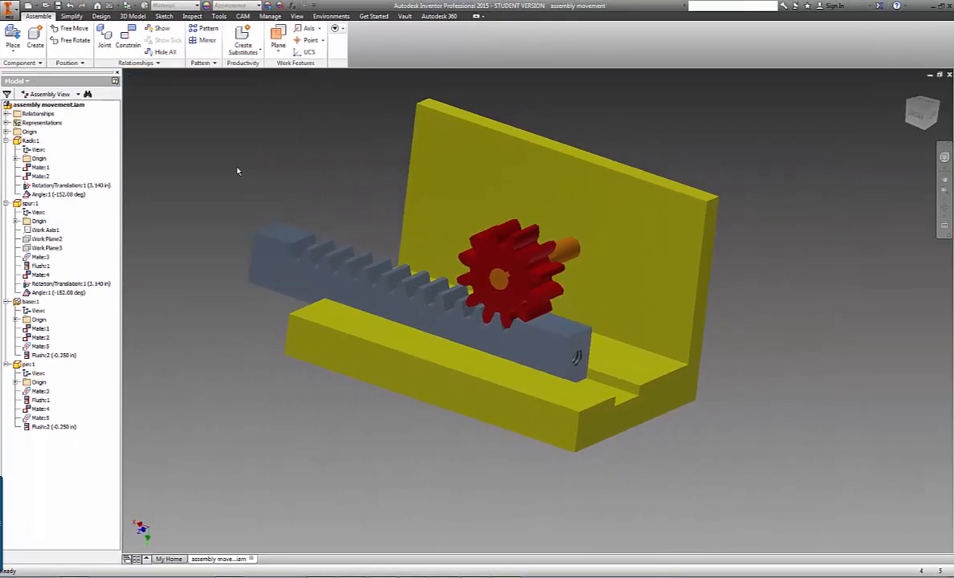
- Suppress the rack's Angle:1 constraint, slide the rack slightly along the base by hand, and unsuppress the constraint
{"action": "right_click", "coordinate": [46, 196]}
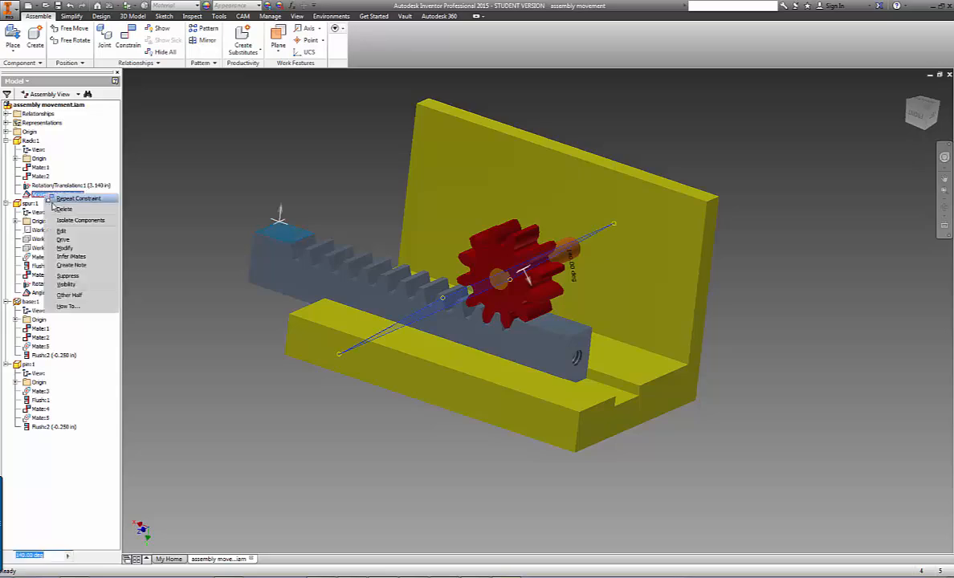
{"action": "left_click", "coordinate": [76, 276]}
{"action": "left_click_drag", "start_coordinate": [373, 303], "coordinate": [353, 312]}
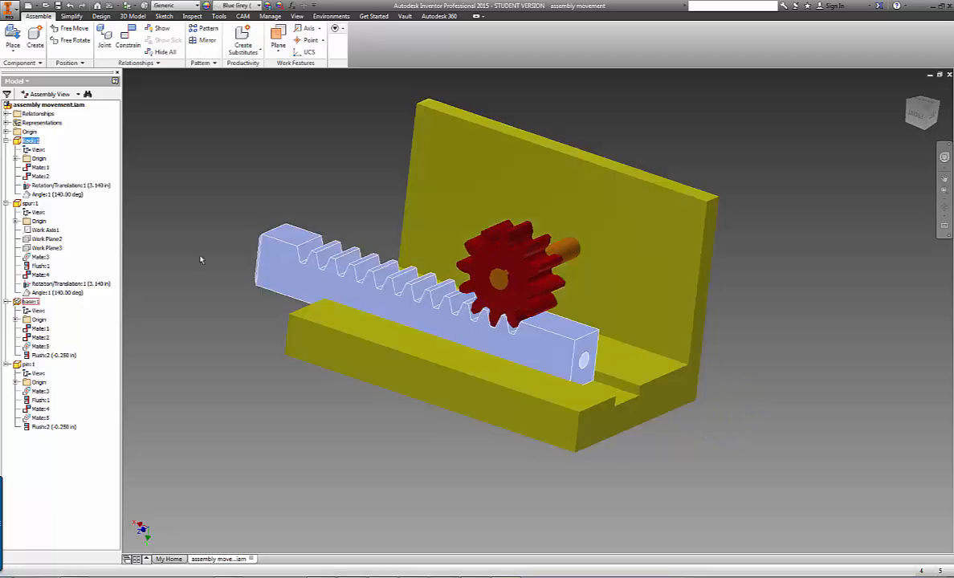
{"action": "right_click", "coordinate": [48, 195]}
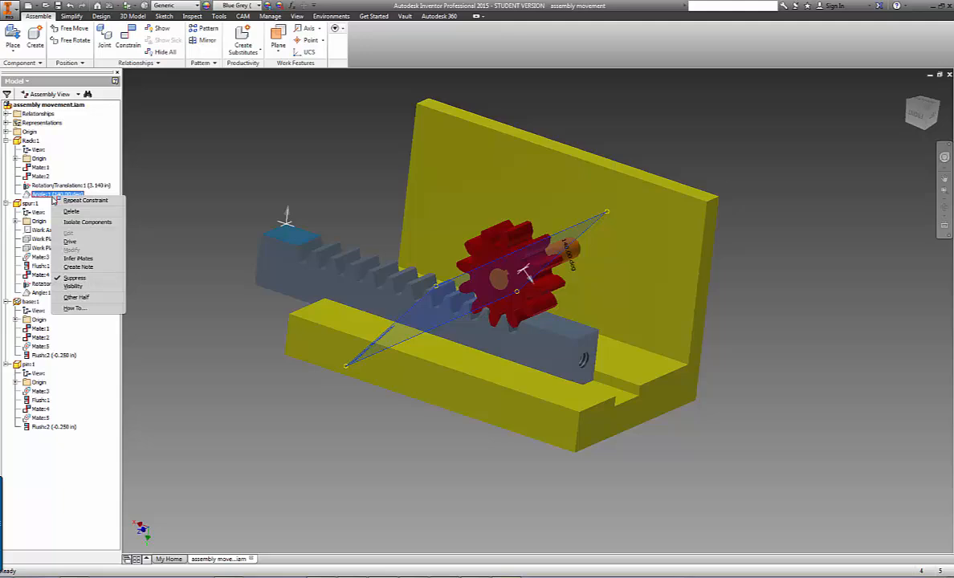
{"action": "left_click", "coordinate": [75, 277]}
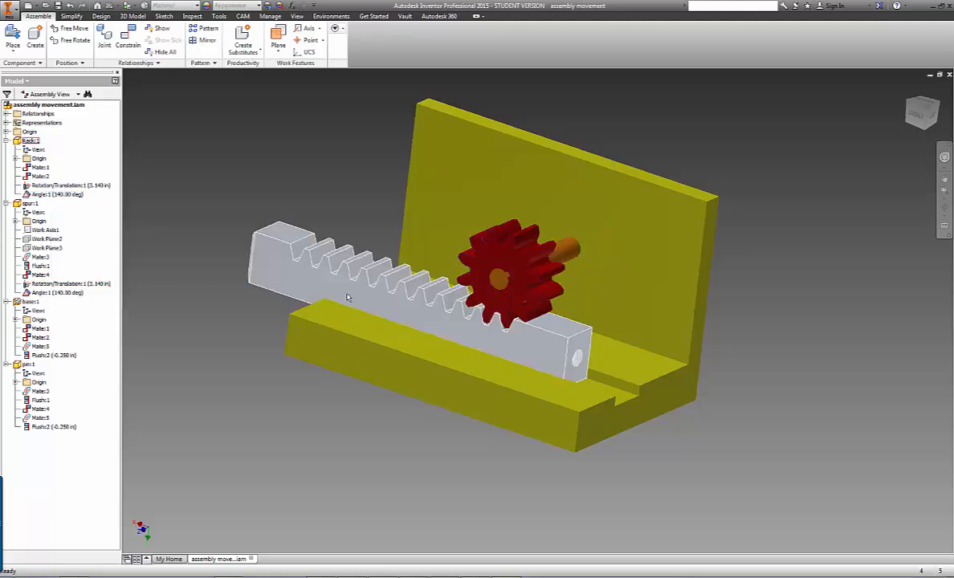
- Drive the rack's Angle:1 constraint between -152 and 140 degrees, playing the motion in reverse
{"action": "right_click", "coordinate": [67, 195]}
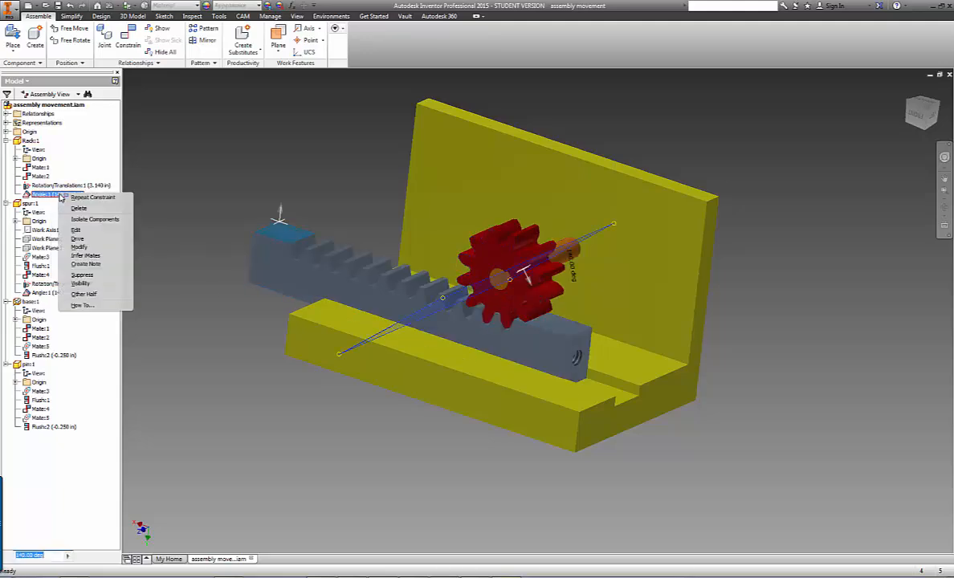
{"action": "left_click", "coordinate": [79, 239]}
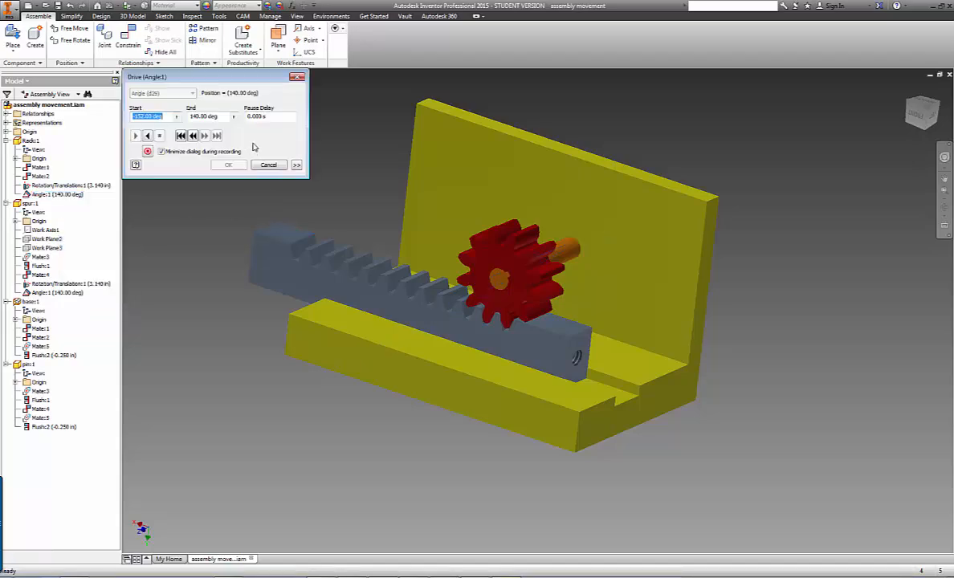
{"action": "left_click", "coordinate": [147, 136]}
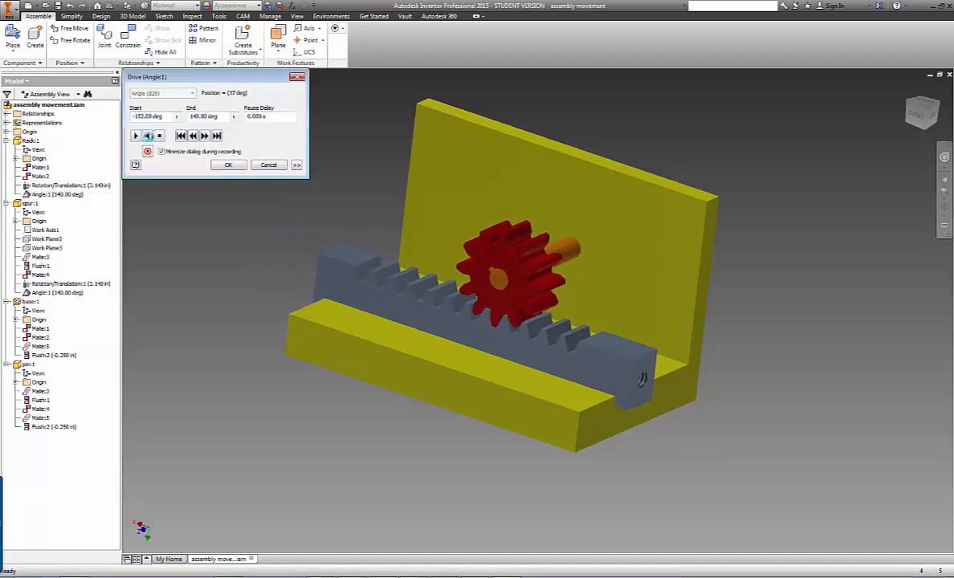